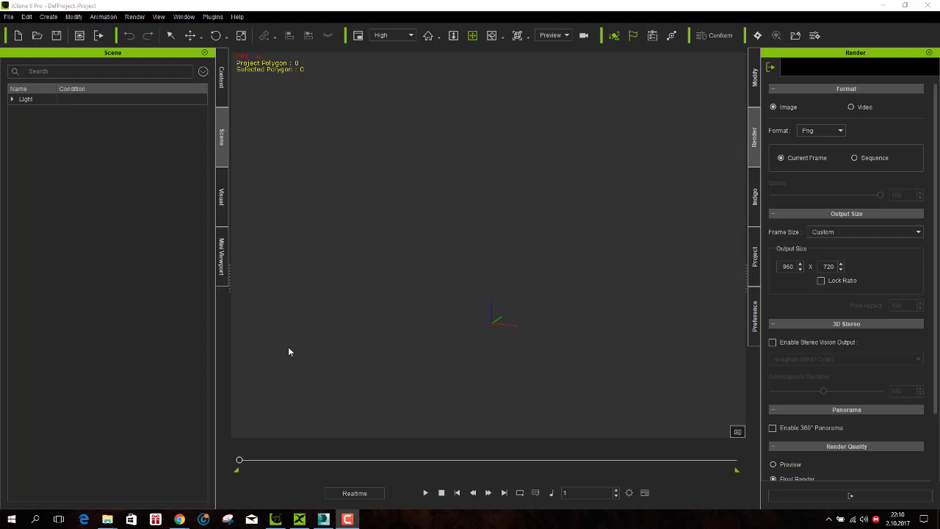
# - Import the Double Bathroom prop from the imotion\rooms_pt.1 folder into the empty scene
pyautogui.click(8, 16)
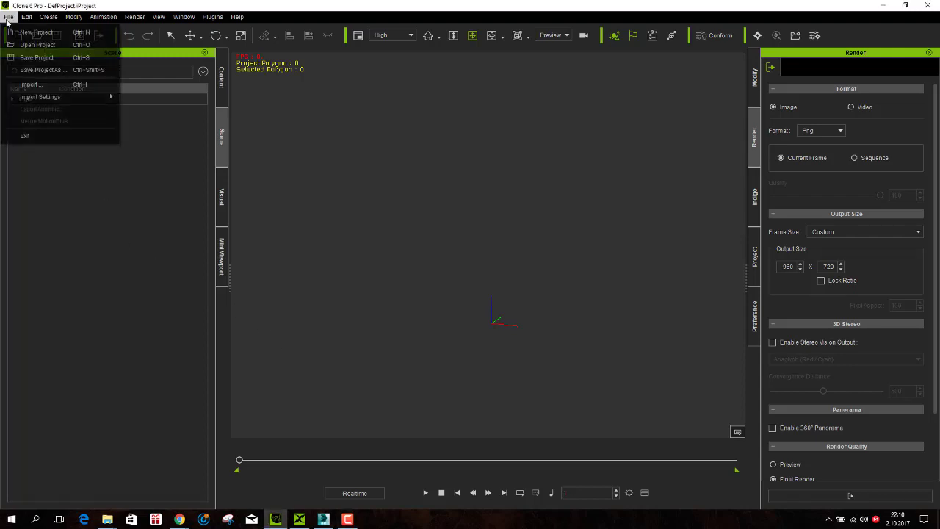
pyautogui.click(30, 84)
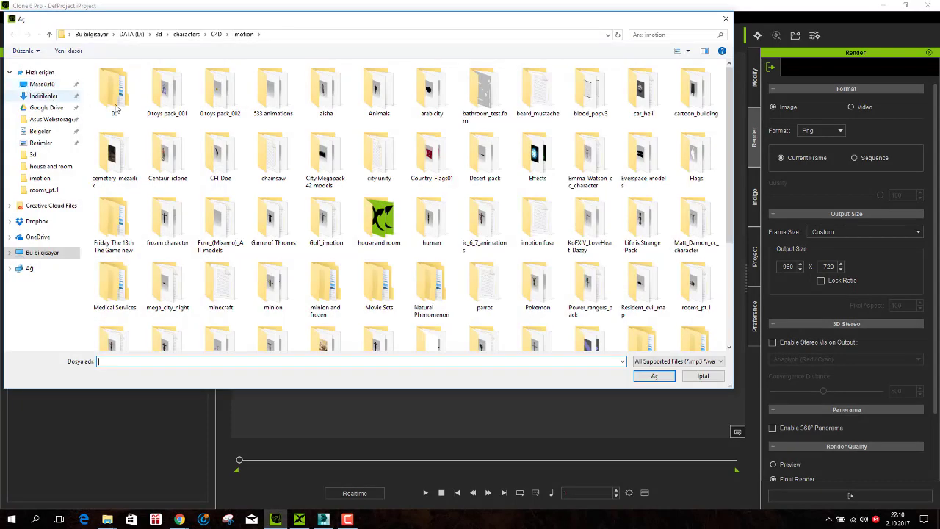
pyautogui.scroll(-3, 271, 184)
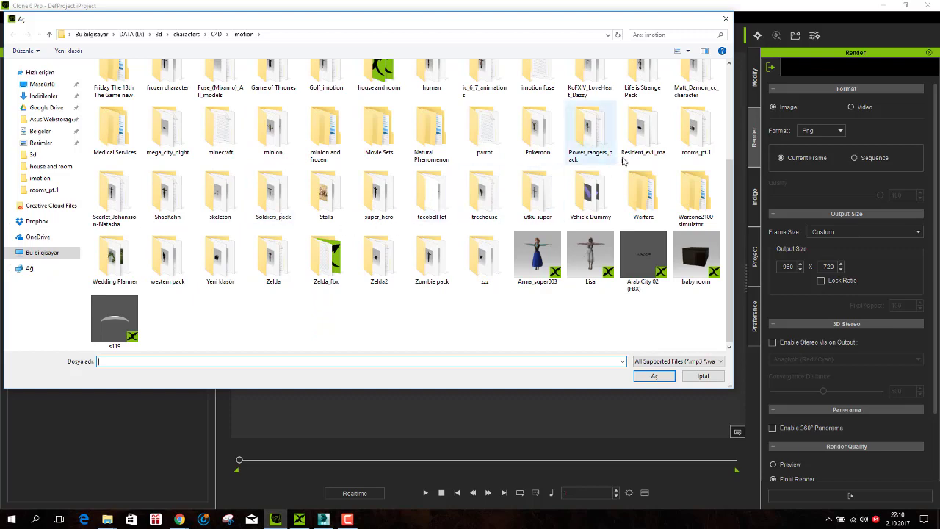
pyautogui.doubleClick(682, 145)
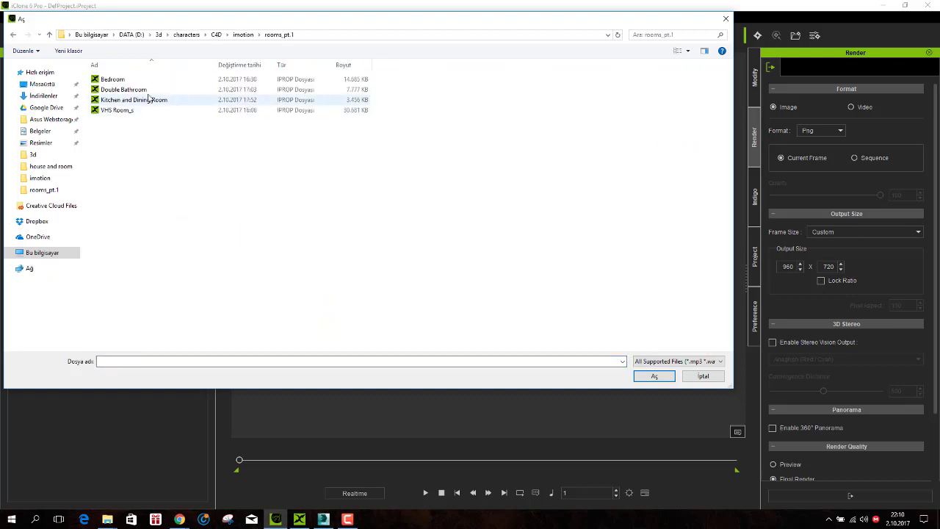
pyautogui.doubleClick(110, 90)
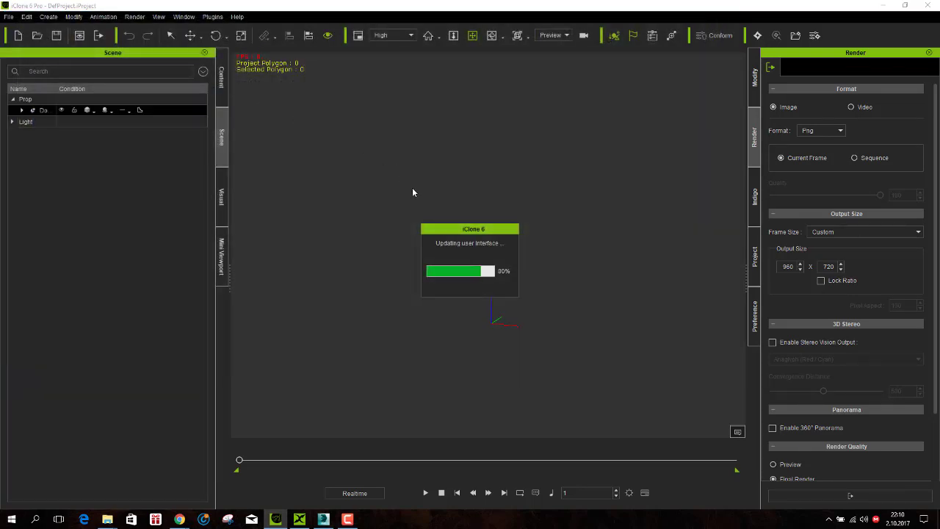
# - Pan and orbit around the bathroom toward the sink, then select the washing machine part
pyautogui.scroll(-3, 412, 192)
pyautogui.scroll(-3, 413, 193)
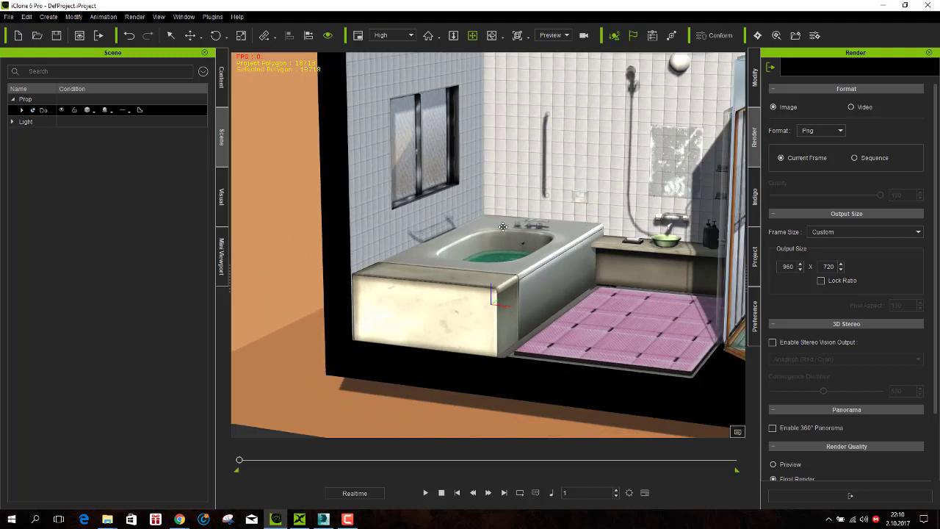
pyautogui.moveTo(503, 227); pyautogui.dragTo(407, 224, button='middle')
pyautogui.scroll(-2, 407, 223)
pyautogui.scroll(-3, 407, 223)
pyautogui.moveTo(465, 246); pyautogui.dragTo(379, 222, button='right')
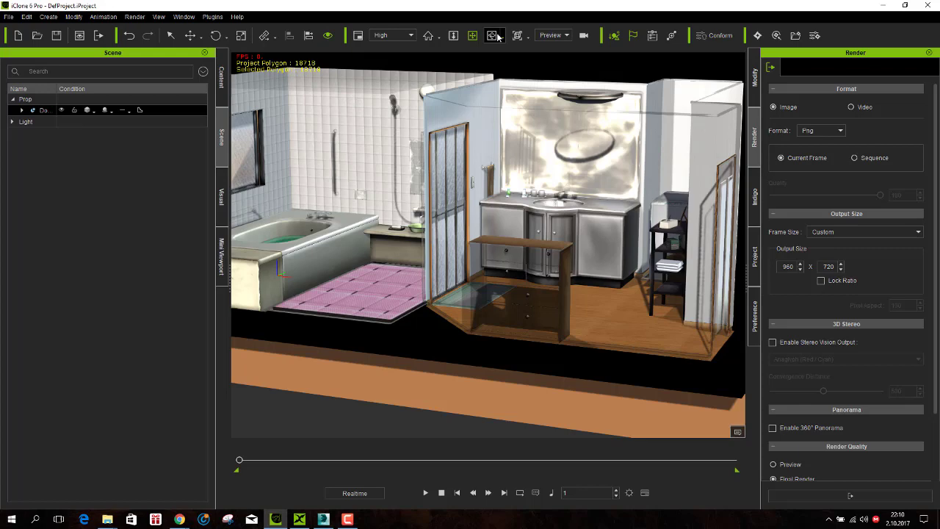
pyautogui.click(492, 35)
pyautogui.moveTo(429, 194)
pyautogui.mouseDown()
pyautogui.moveTo(504, 231)
pyautogui.moveTo(483, 220)
pyautogui.mouseUp()
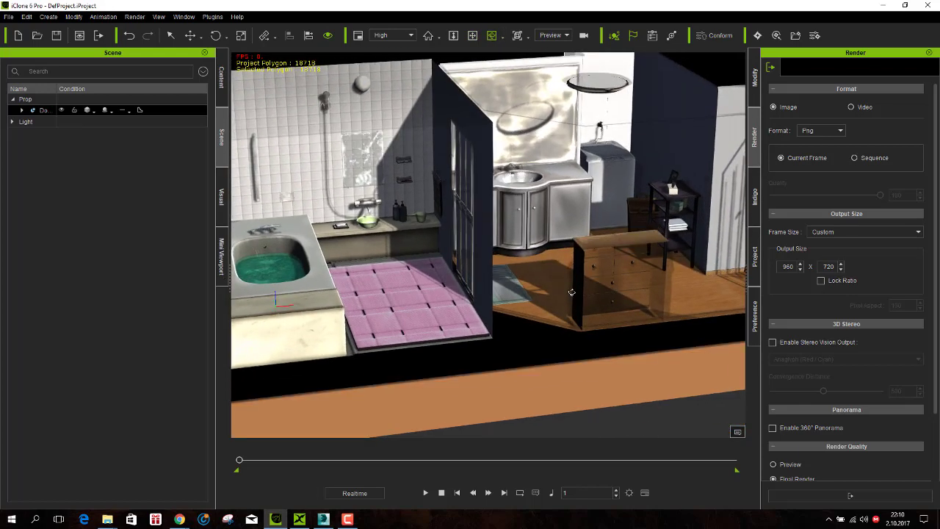
pyautogui.click(171, 37)
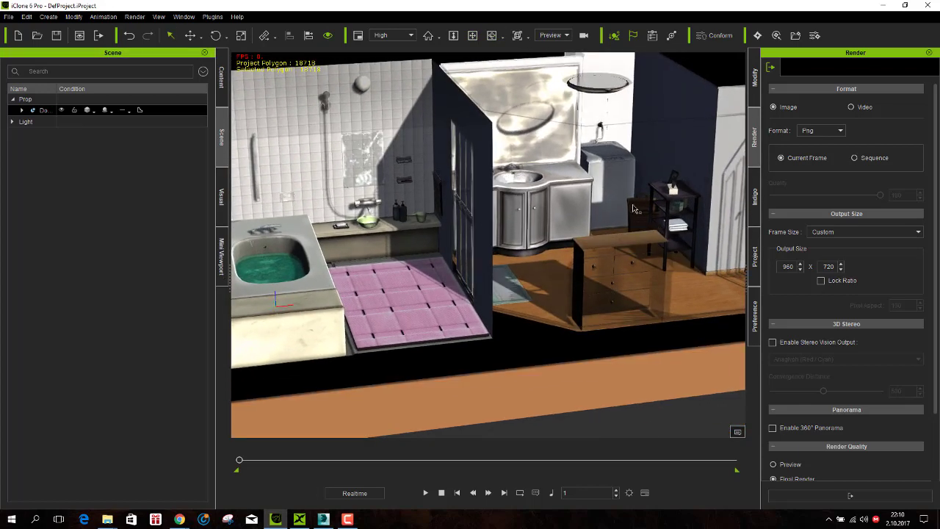
pyautogui.click(615, 180)
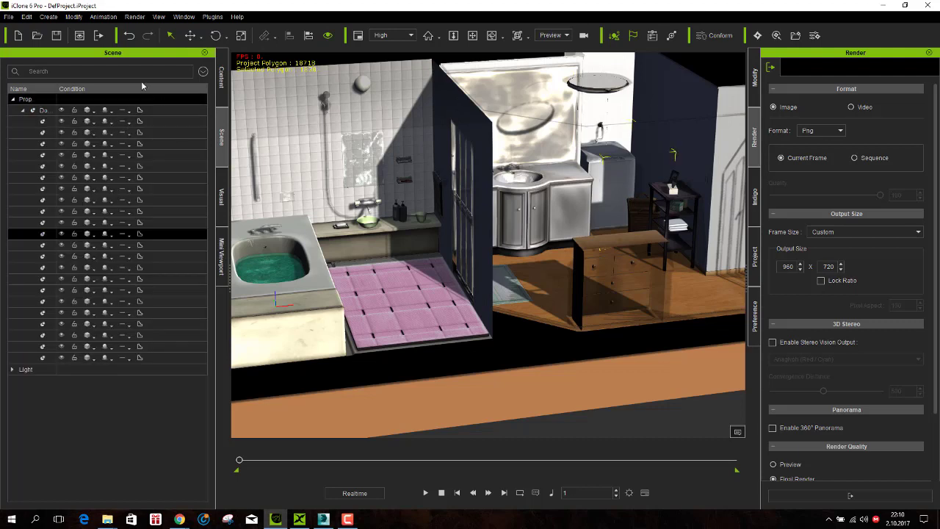
# - Widen the Scene list's Name column and zoom and orbit toward the sink and dresser
pyautogui.moveTo(54, 88); pyautogui.dragTo(141, 94)
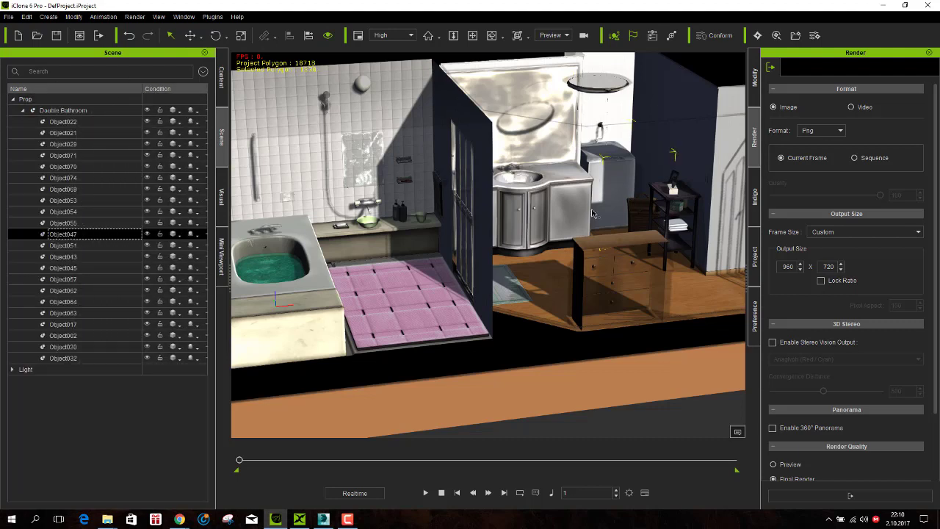
pyautogui.scroll(2, 591, 212)
pyautogui.scroll(2, 550, 182)
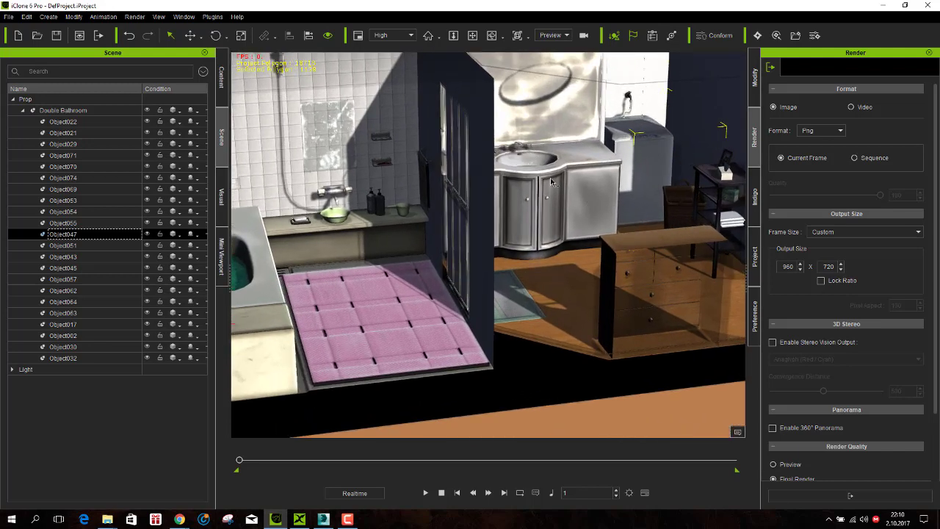
pyautogui.click(472, 36)
pyautogui.moveTo(590, 144)
pyautogui.mouseDown()
pyautogui.moveTo(492, 202)
pyautogui.moveTo(410, 233)
pyautogui.mouseUp()
pyautogui.scroll(2, 492, 202)
pyautogui.scroll(2, 497, 205)
pyautogui.scroll(2, 502, 208)
pyautogui.scroll(2, 513, 213)
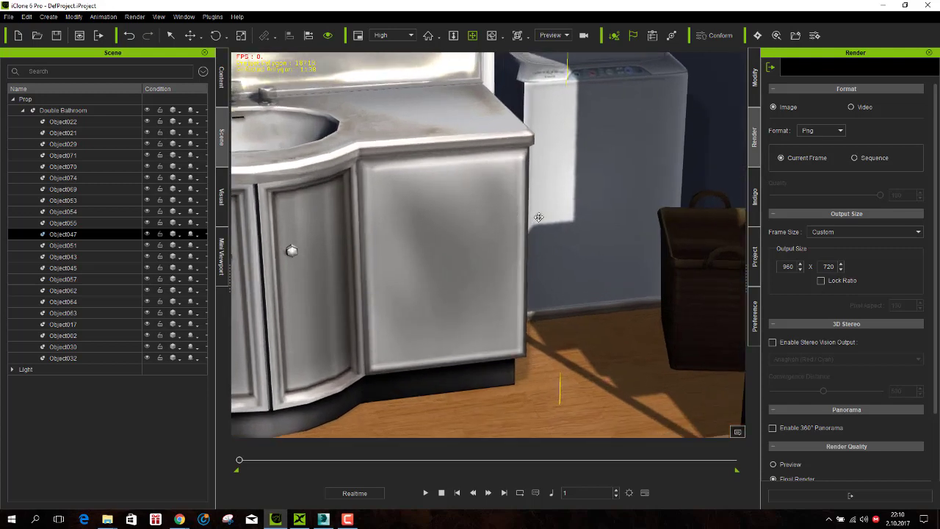
pyautogui.click(179, 37)
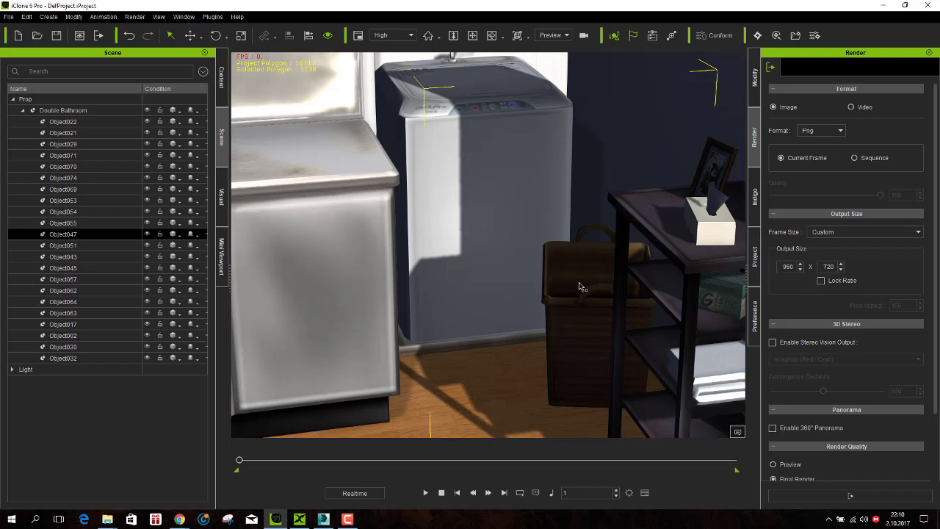
# - Toggle Object047's visibility off and on to confirm it's the washer and basket, then zoom out
pyautogui.keyDown('ctrl'); pyautogui.click(130, 247); pyautogui.keyUp('ctrl')
pyautogui.click(147, 234)
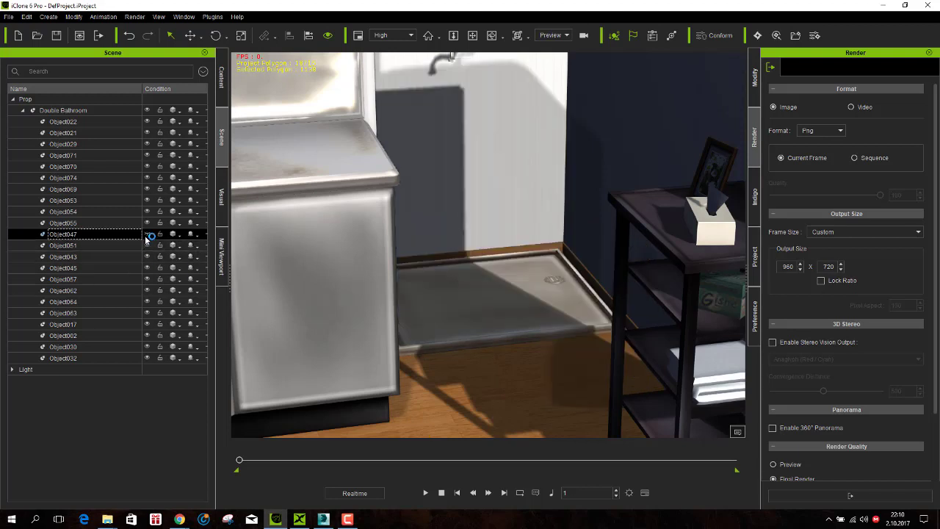
pyautogui.click(147, 233)
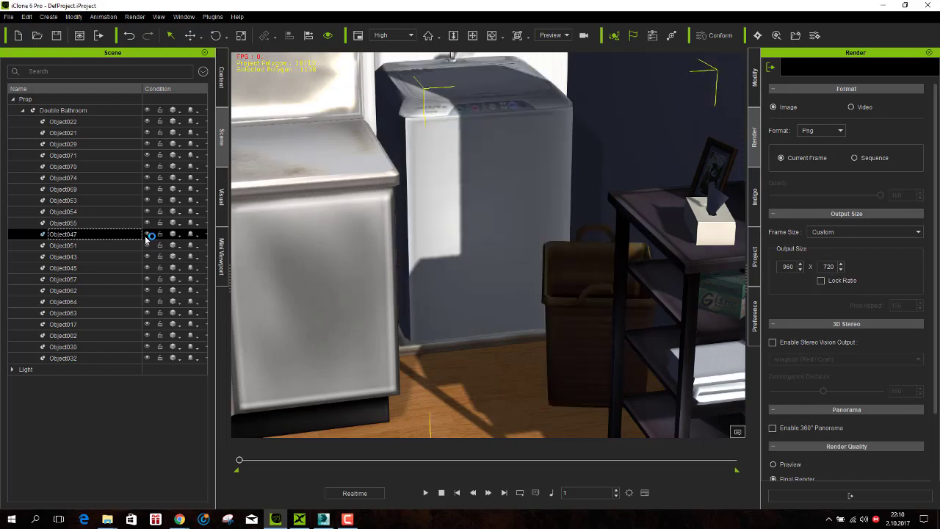
pyautogui.scroll(-3, 492, 195)
pyautogui.scroll(-3, 492, 194)
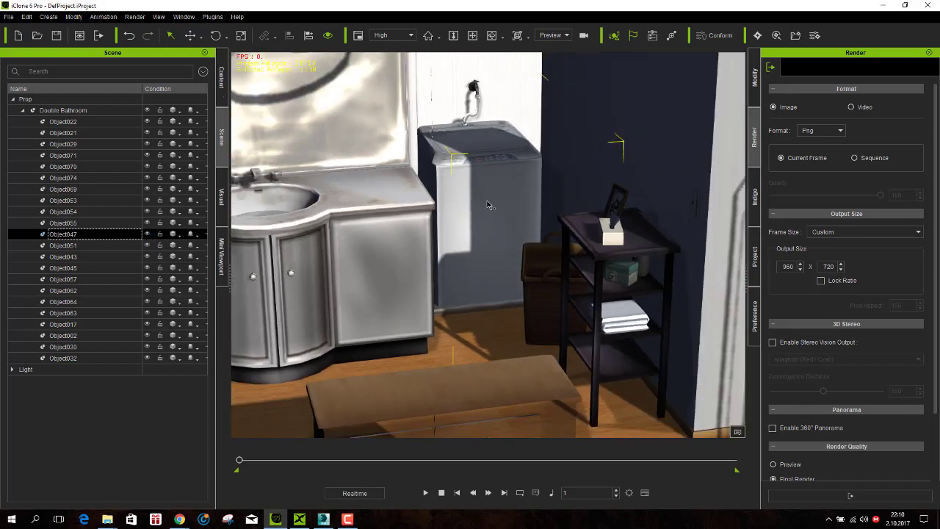
pyautogui.scroll(-3, 488, 205)
pyautogui.scroll(-3, 461, 211)
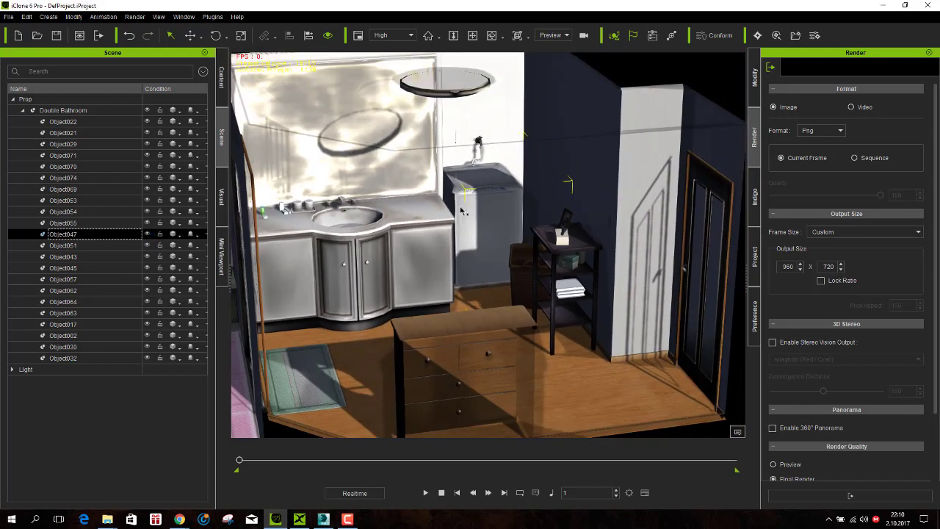
# - Slide the washing machine forward across the floor with the Move tool
pyautogui.click(190, 35)
pyautogui.moveTo(479, 203)
pyautogui.mouseDown()
pyautogui.moveTo(544, 322)
pyautogui.moveTo(479, 195)
pyautogui.moveTo(515, 238)
pyautogui.moveTo(520, 277)
pyautogui.mouseUp()
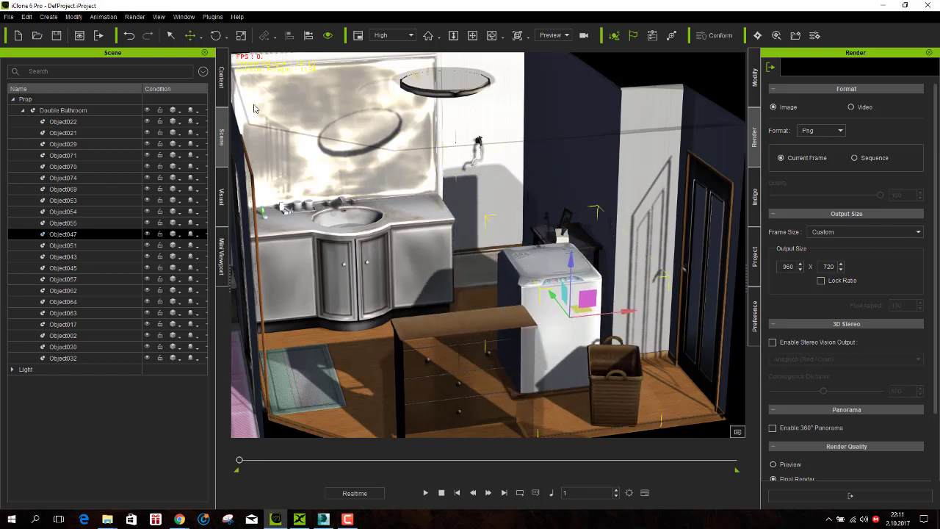
pyautogui.click(190, 35)
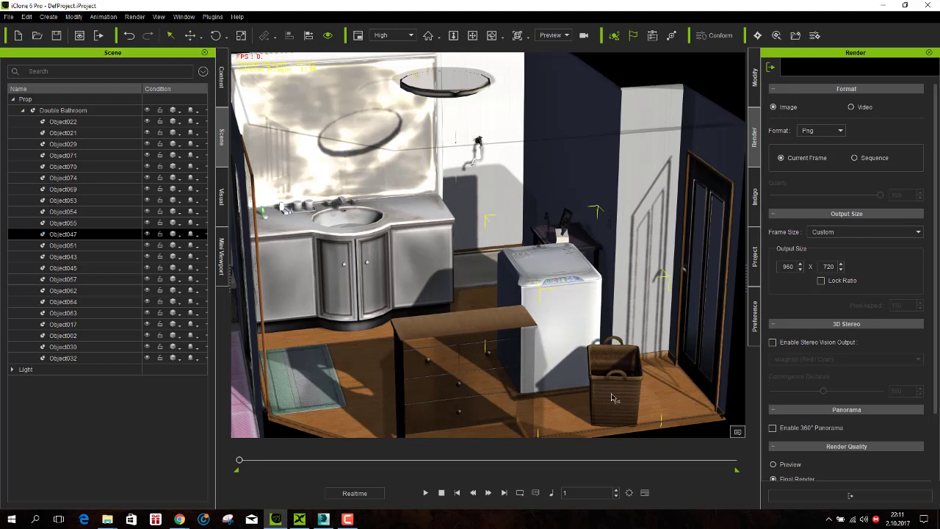
# - Move the washing machine left along X, undo that move, and show its Modify properties
pyautogui.click(190, 35)
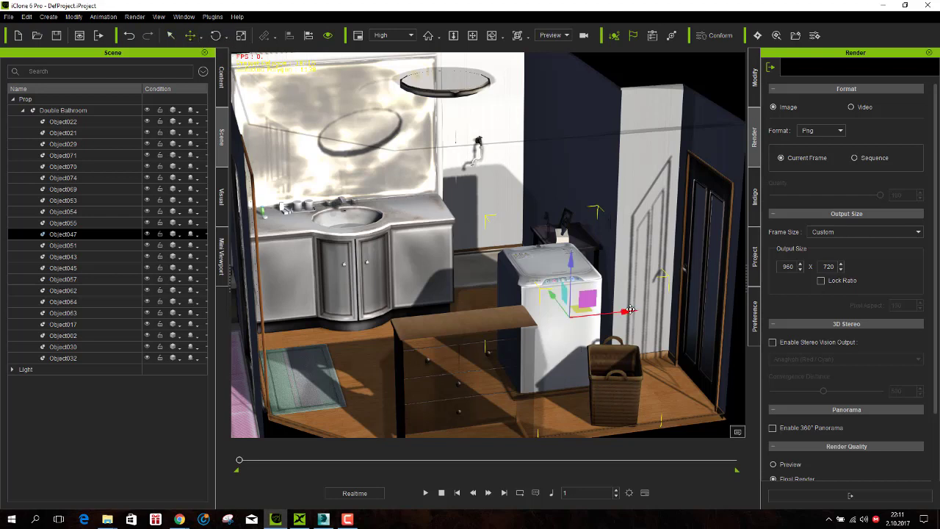
pyautogui.moveTo(628, 313)
pyautogui.mouseDown()
pyautogui.moveTo(595, 318)
pyautogui.moveTo(601, 323)
pyautogui.mouseUp()
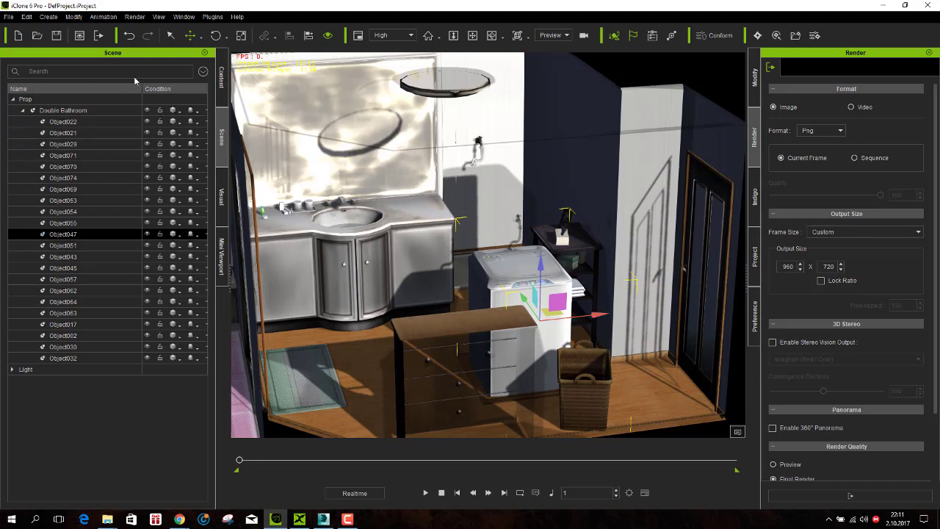
pyautogui.click(129, 37)
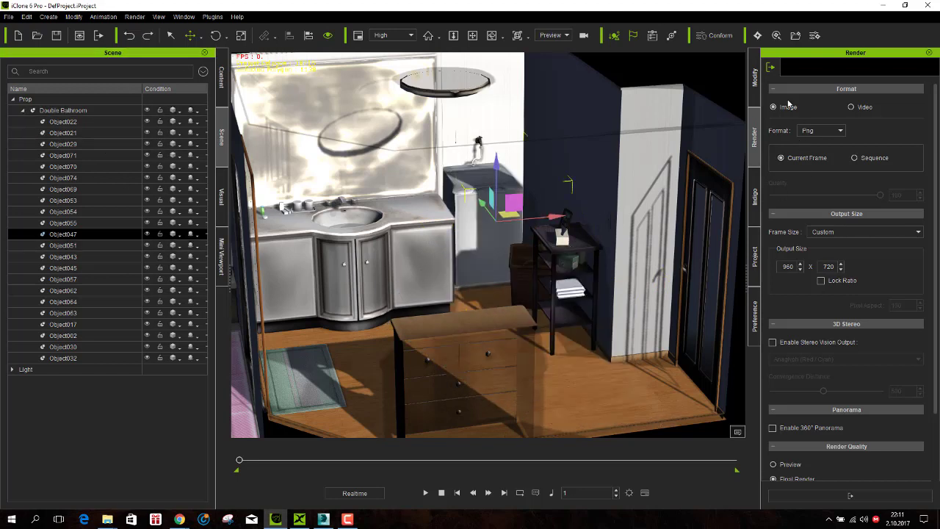
pyautogui.click(755, 81)
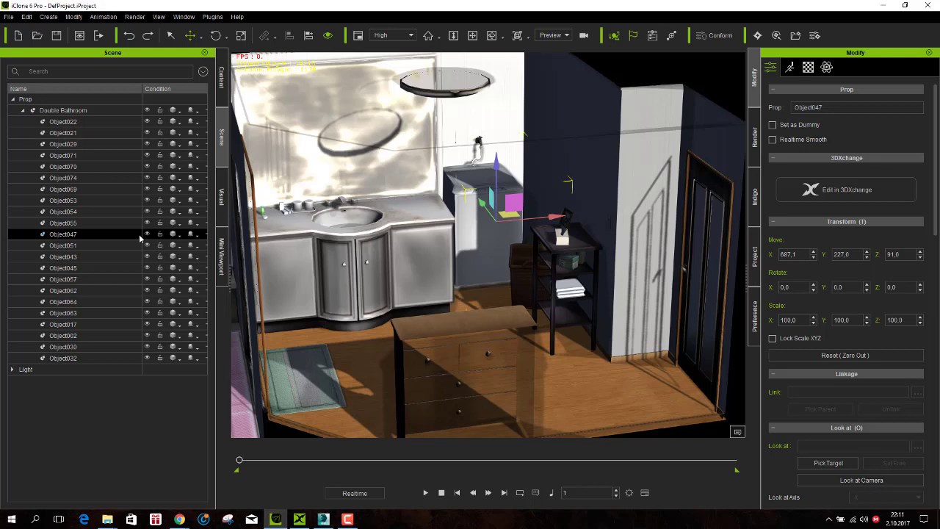
# - Send the washing machine part to 3DXchange, check its faucet and basket meshes, and open Export FBX
pyautogui.click(844, 190)
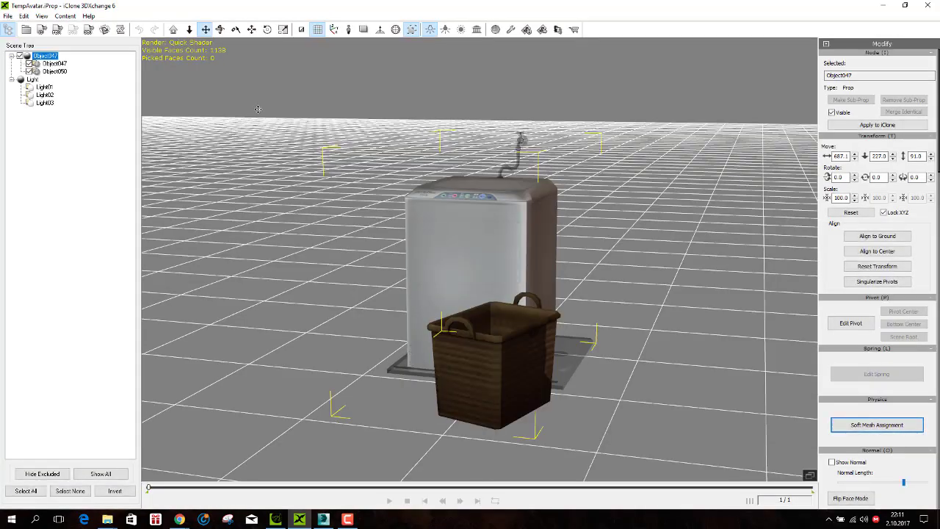
pyautogui.click(220, 30)
pyautogui.moveTo(228, 176)
pyautogui.mouseDown()
pyautogui.moveTo(628, 210)
pyautogui.moveTo(686, 201)
pyautogui.mouseUp()
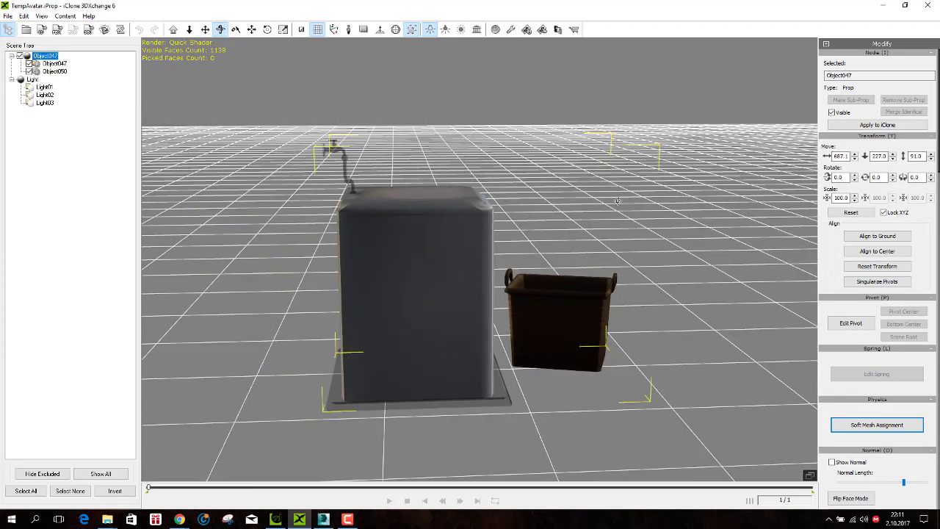
pyautogui.click(29, 64)
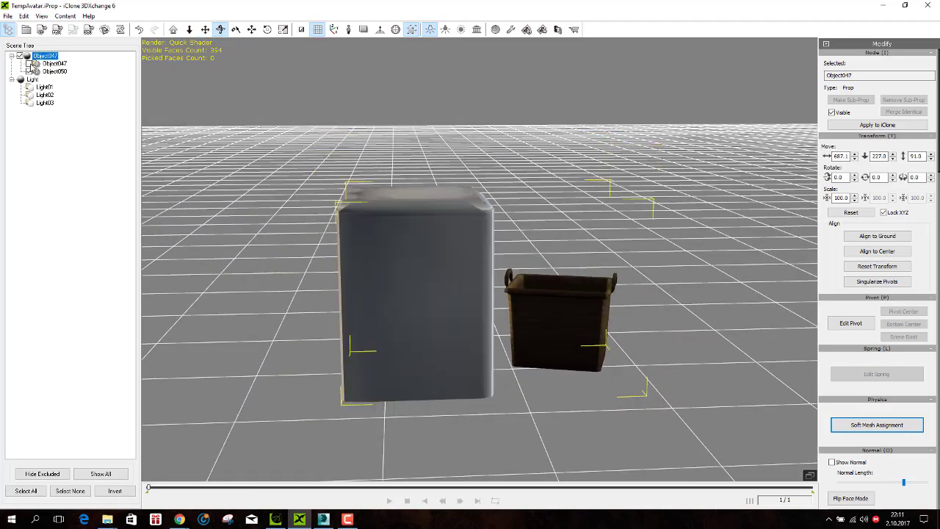
pyautogui.click(29, 71)
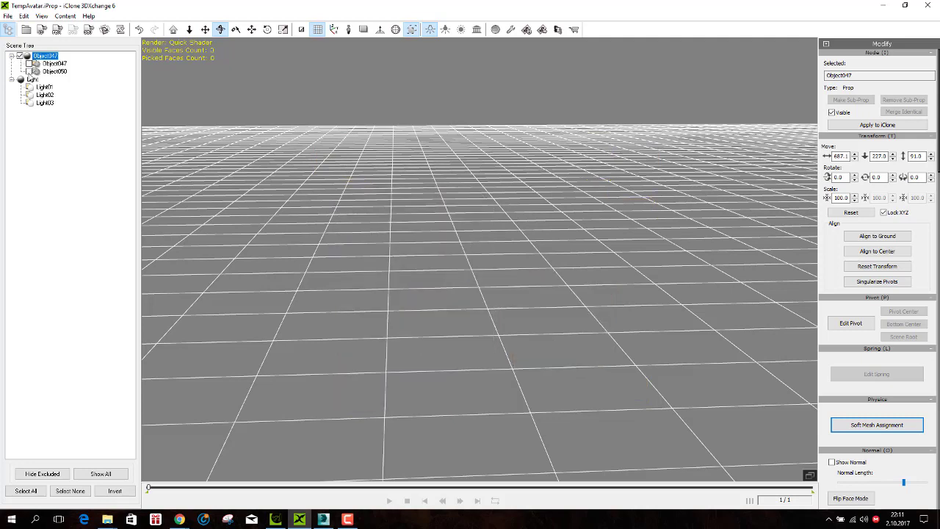
pyautogui.click(29, 72)
pyautogui.click(29, 64)
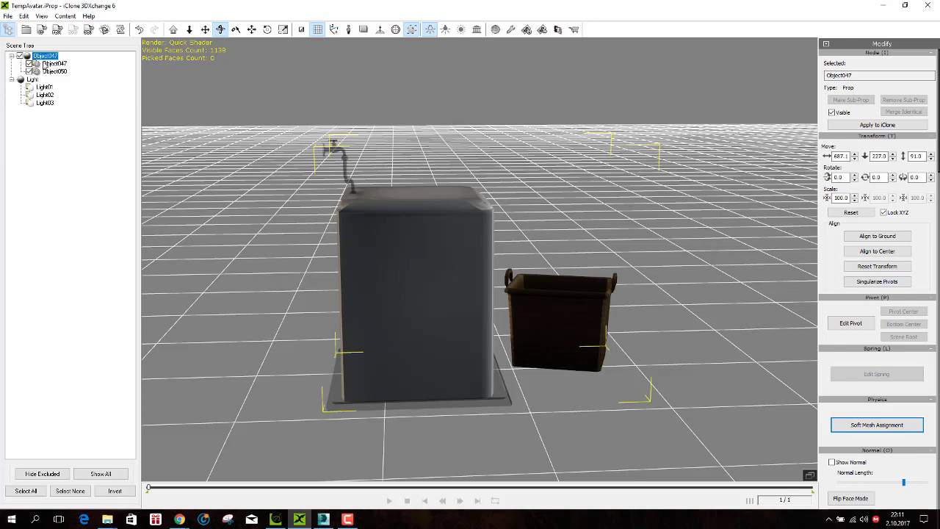
pyautogui.click(58, 31)
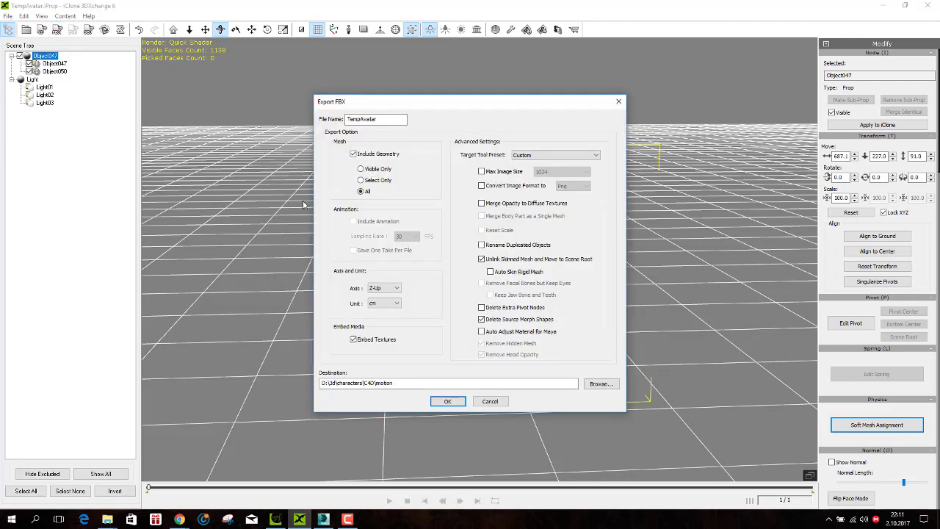
# - Export the prop as FBX named bathroom_test, dismiss the success message, and minimize 3DXchange
pyautogui.moveTo(404, 119); pyautogui.dragTo(323, 125)
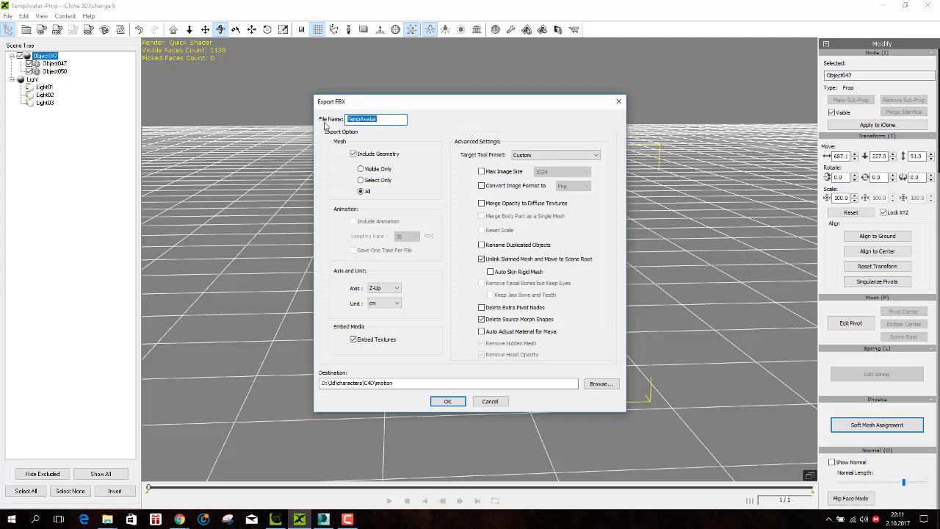
pyautogui.write('be')
pyautogui.click(448, 401)
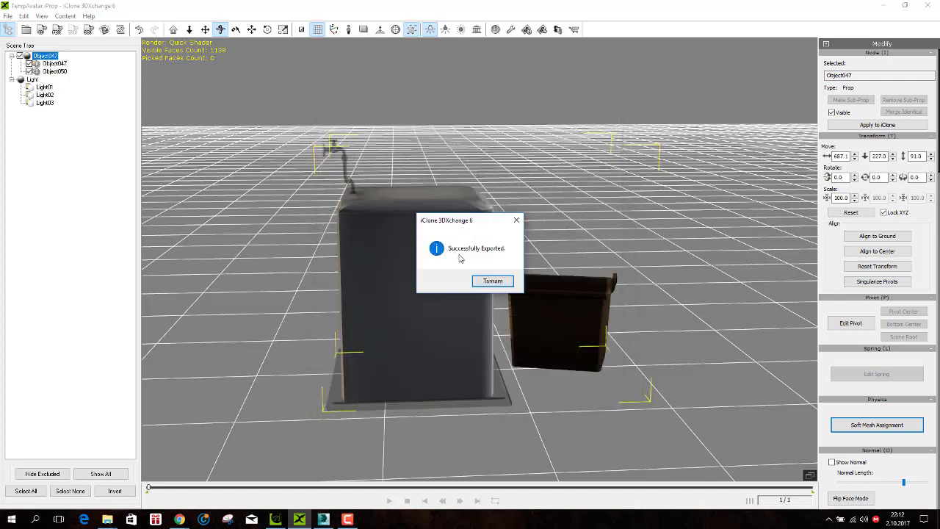
pyautogui.click(487, 280)
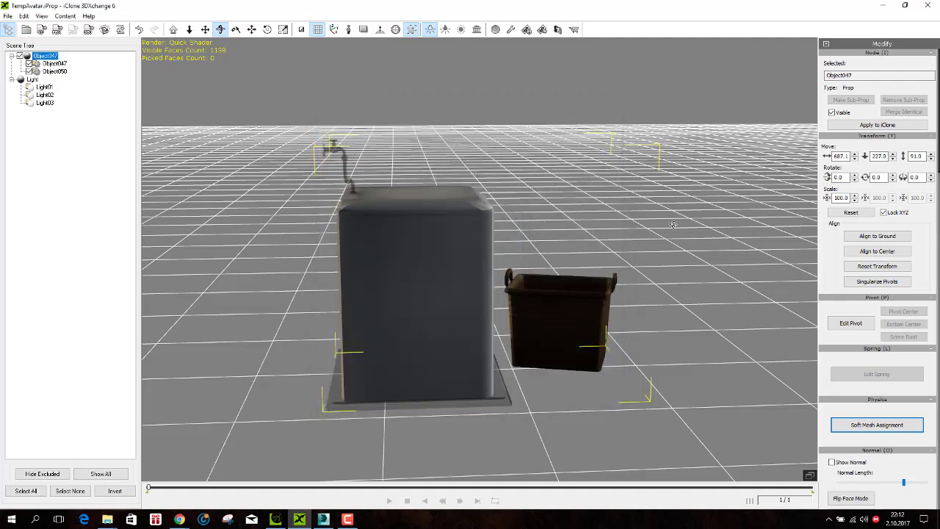
pyautogui.click(883, 6)
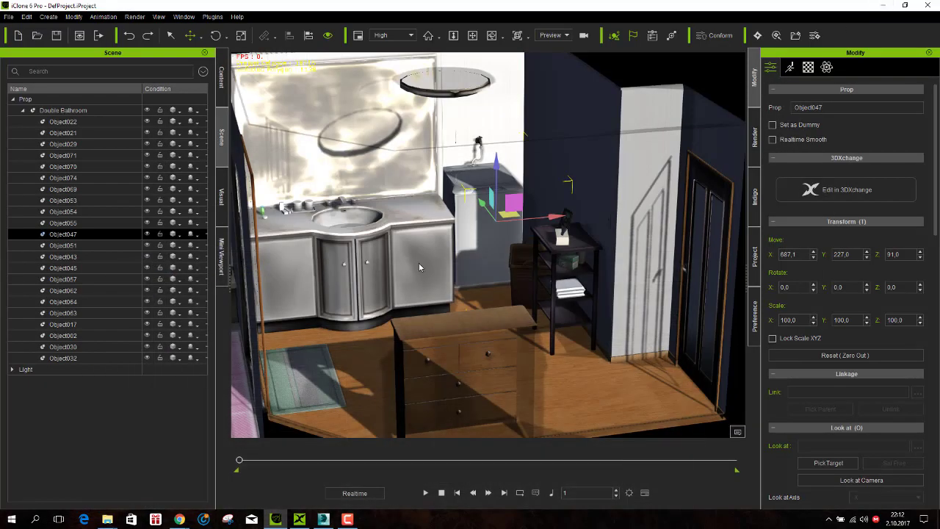
# - In 3ds Max, import bathroom_test.fbx from the Desktop imotion folder
pyautogui.click(323, 519)
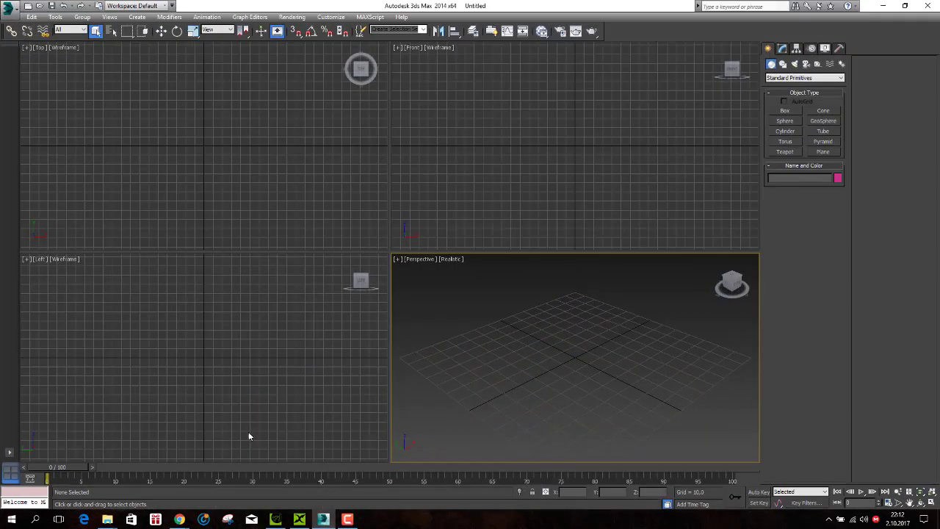
pyautogui.click(8, 9)
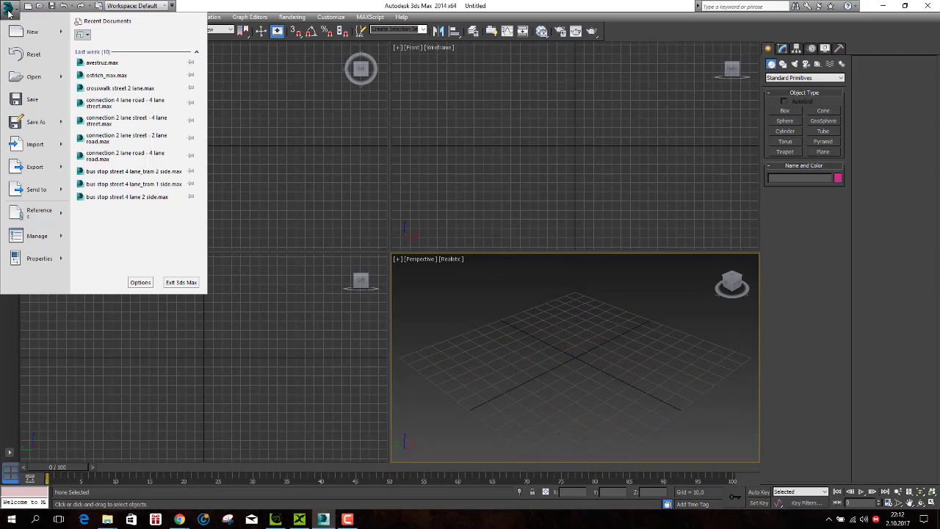
pyautogui.click(30, 147)
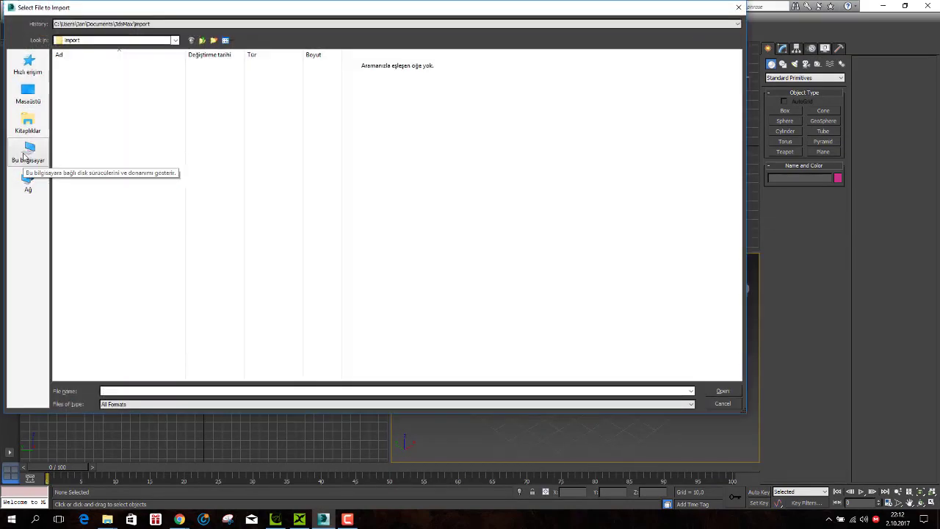
pyautogui.click(26, 155)
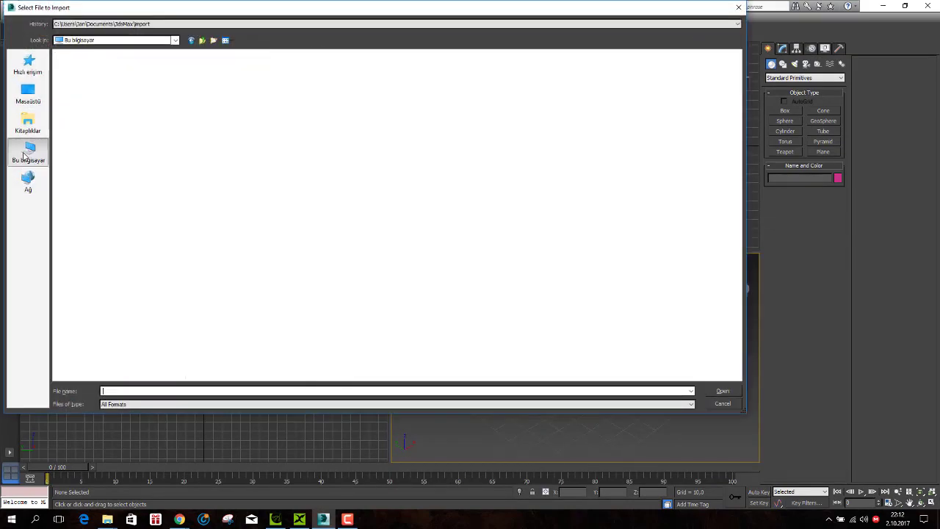
pyautogui.click(28, 94)
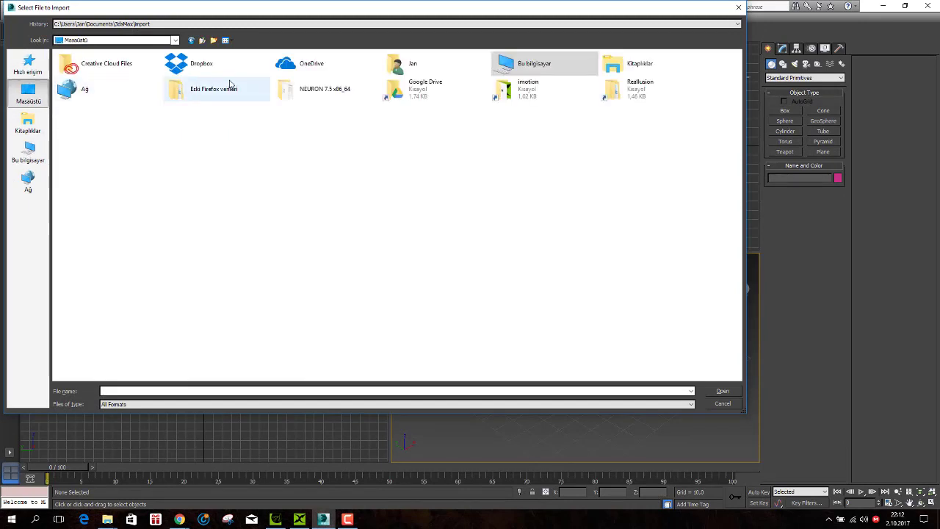
pyautogui.doubleClick(497, 92)
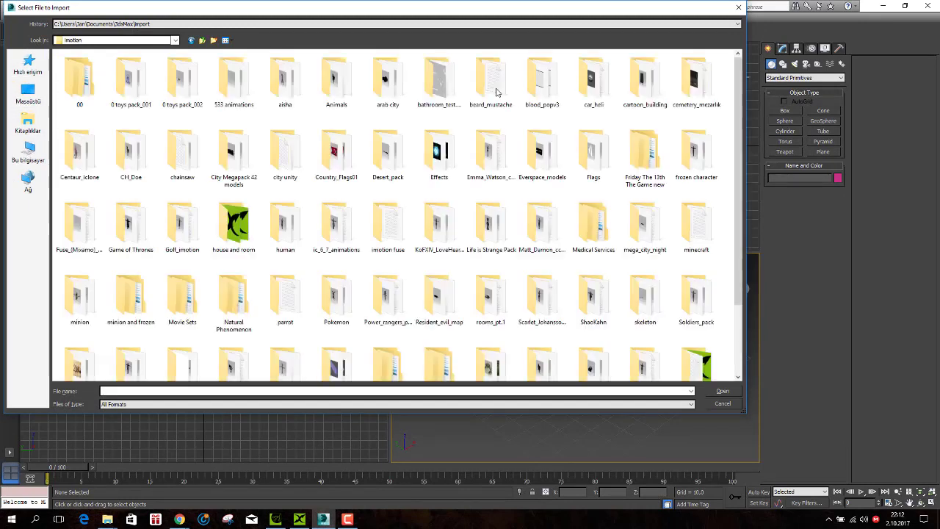
pyautogui.scroll(-3, 387, 220)
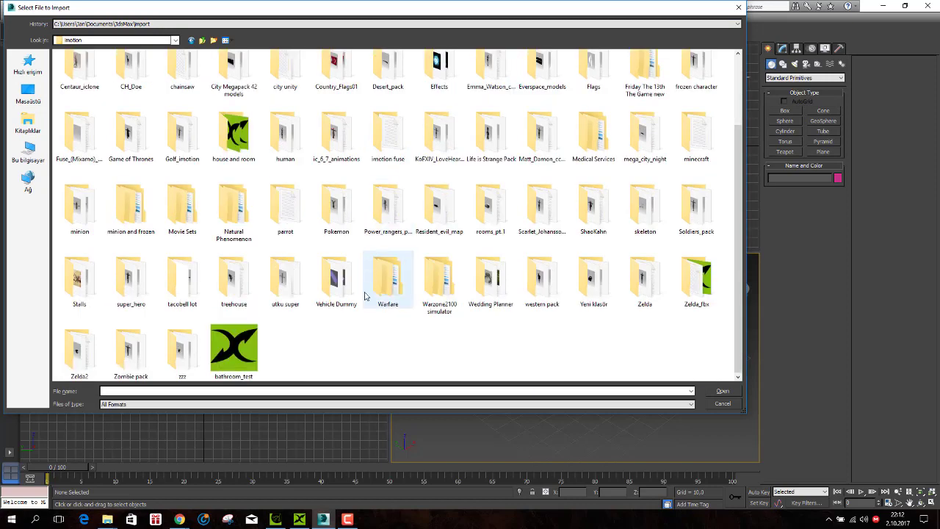
pyautogui.doubleClick(234, 349)
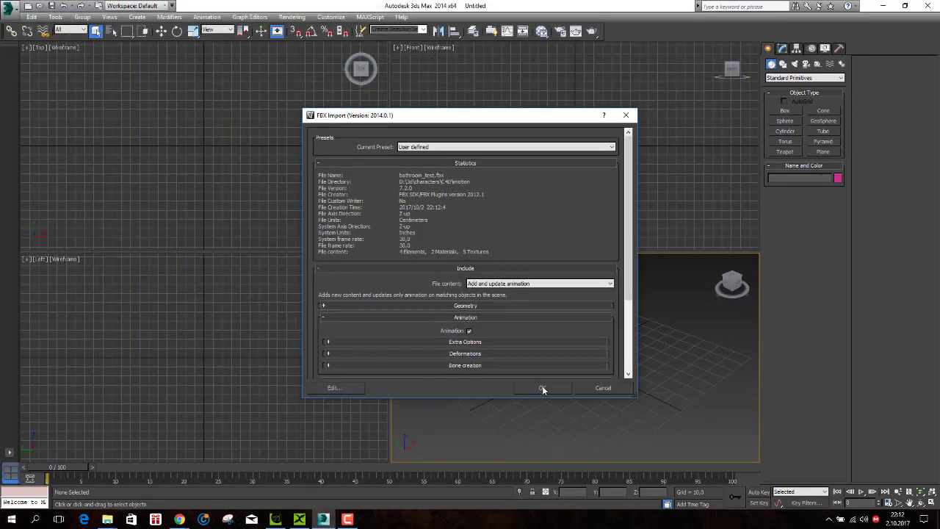
# - Confirm the FBX import, maximize the Perspective viewport, and turn the view to face the model
pyautogui.click(543, 389)
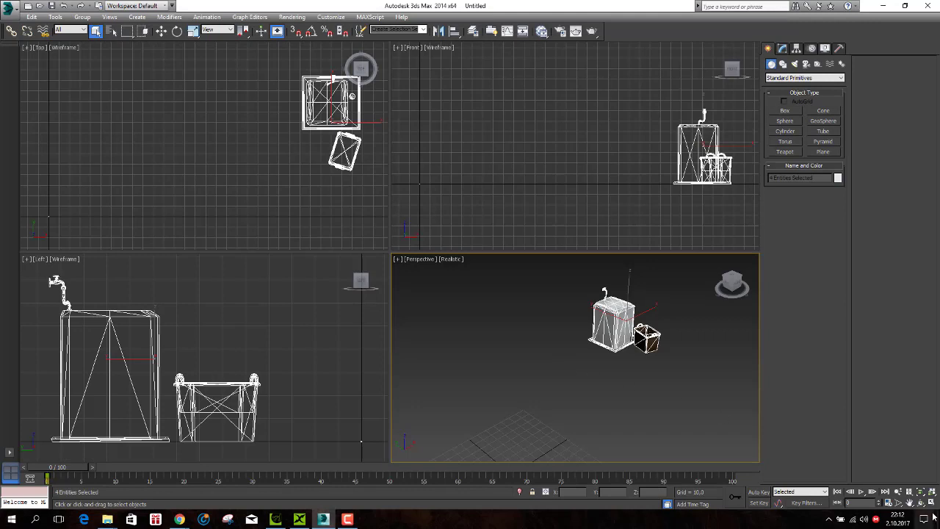
pyautogui.click(931, 502)
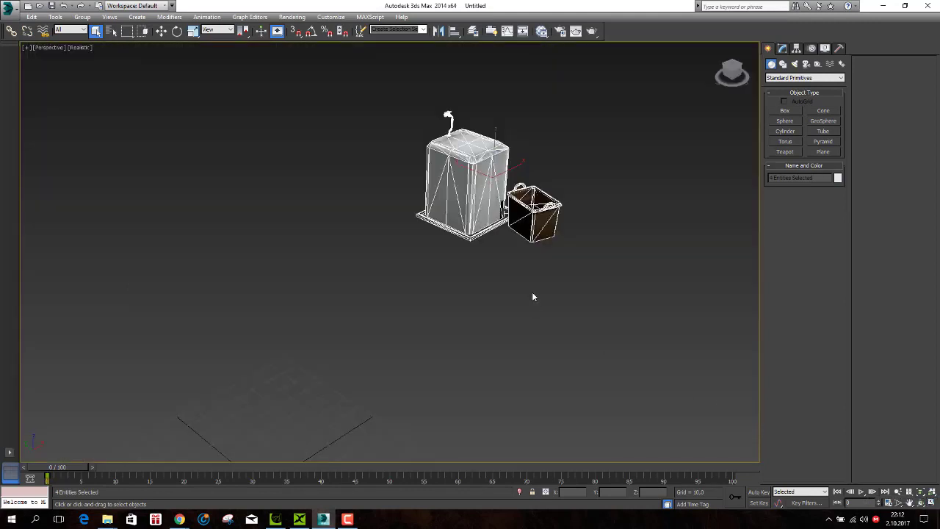
pyautogui.scroll(5, 539, 122)
pyautogui.scroll(-2, 540, 173)
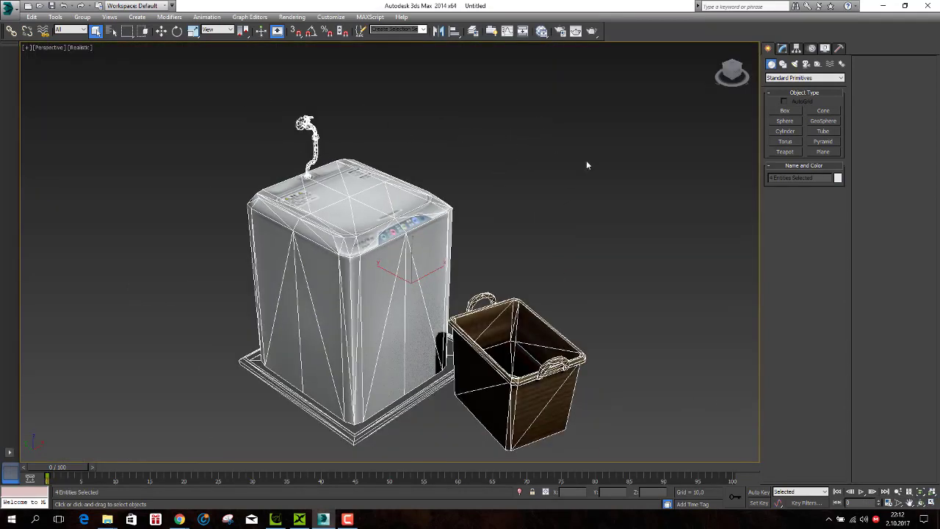
pyautogui.click(732, 70)
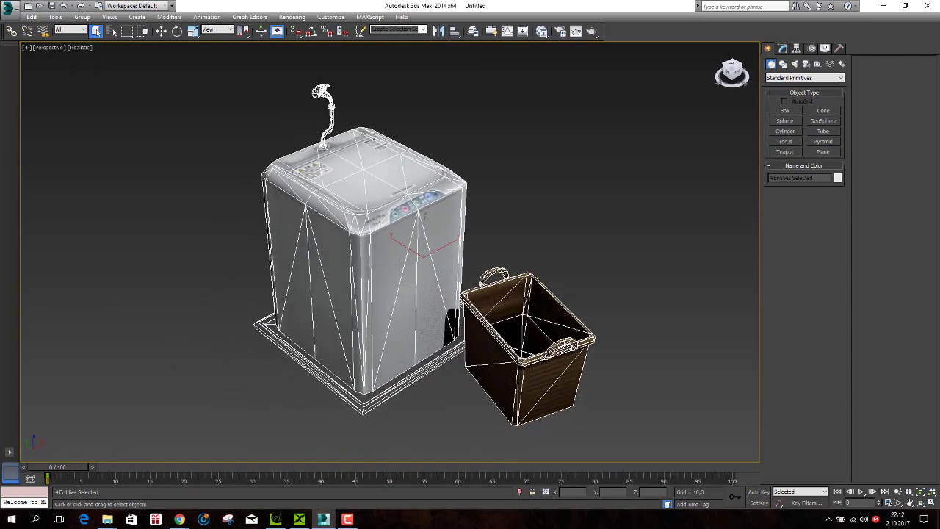
pyautogui.scroll(-4, 505, 161)
pyautogui.scroll(-2, 551, 160)
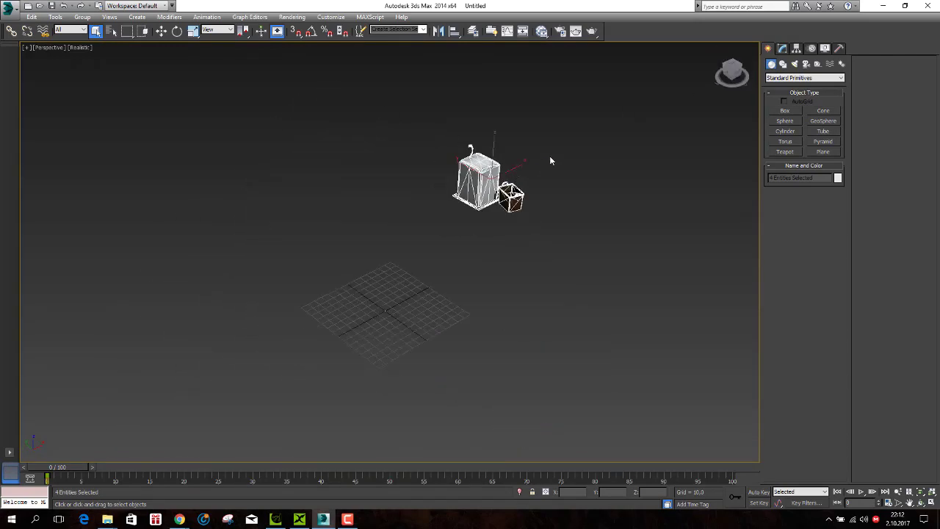
pyautogui.click(731, 79)
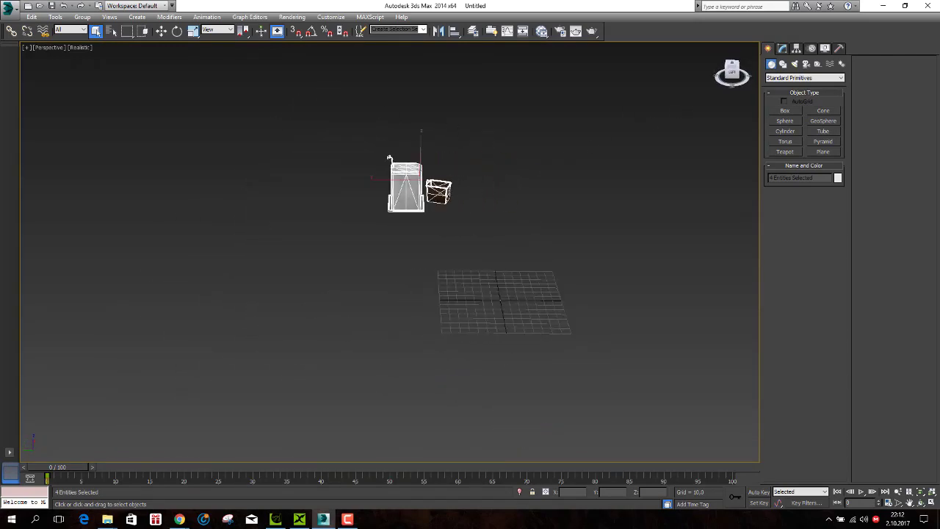
# - Zoom in and box-select the imported washing machine and basket
pyautogui.scroll(2, 421, 169)
pyautogui.scroll(3, 421, 168)
pyautogui.scroll(2, 421, 169)
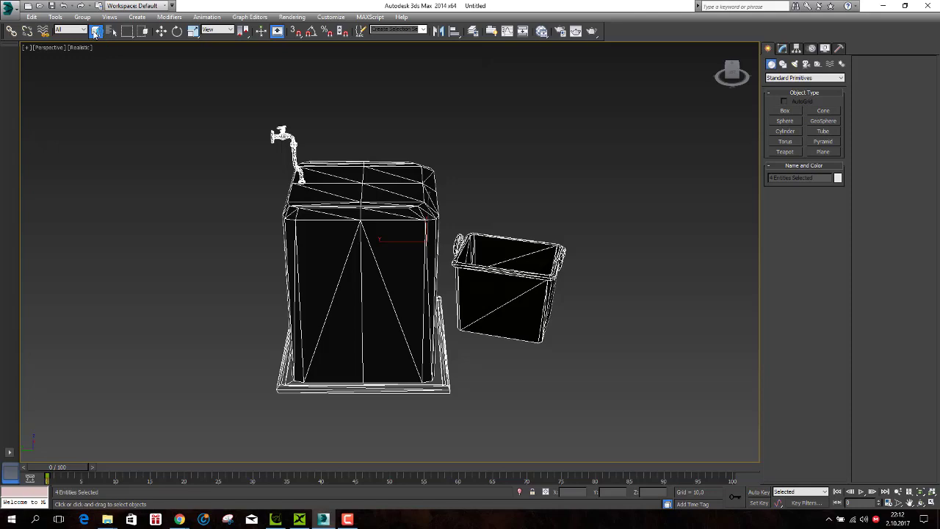
pyautogui.moveTo(628, 411); pyautogui.dragTo(454, 194)
# - Convert the selected objects to Editable Poly
pyautogui.rightClick(503, 291)
pyautogui.moveTo(543, 379)
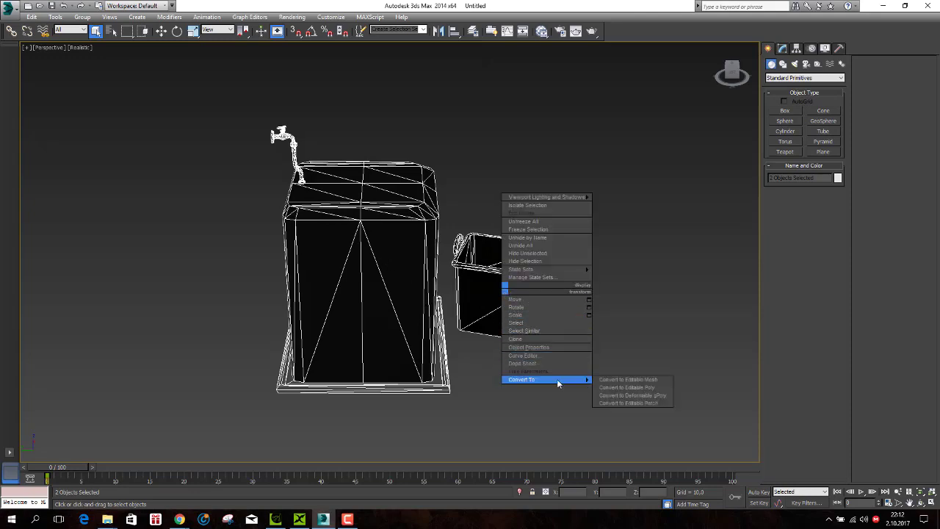
pyautogui.click(608, 387)
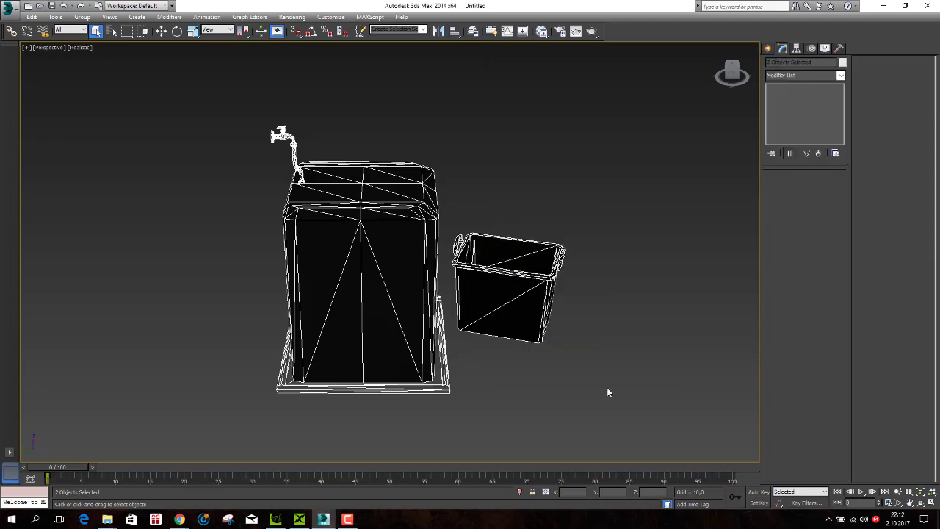
pyautogui.click(769, 48)
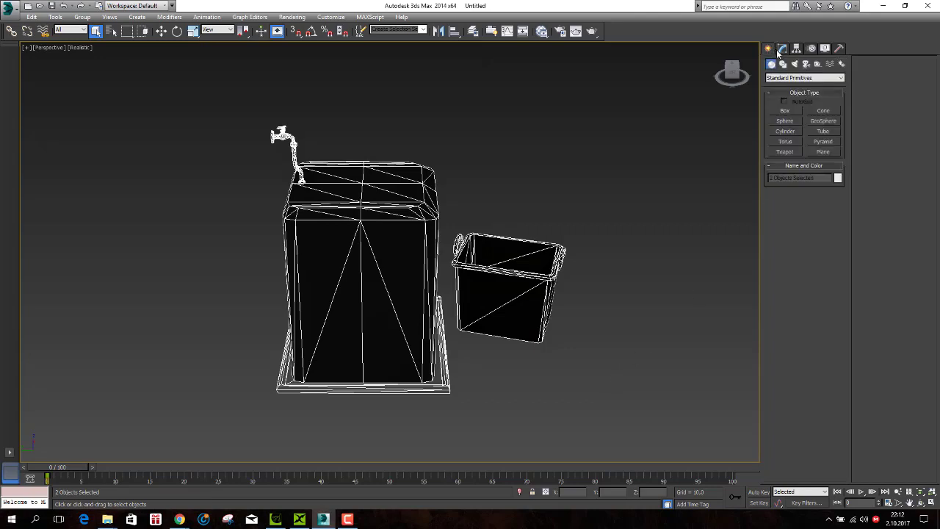
pyautogui.click(783, 48)
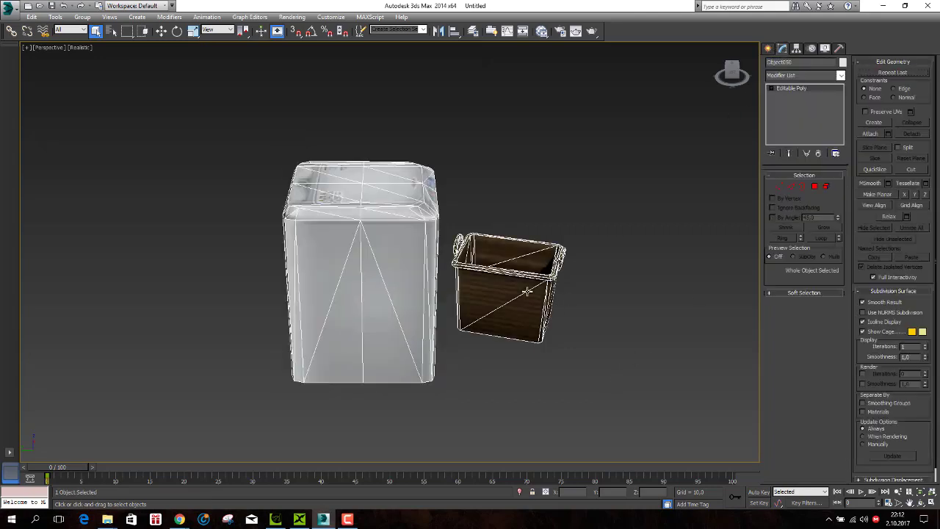
# - At Polygon level, select and delete the basket's polygons, then orbit around the washing machine
pyautogui.click(814, 187)
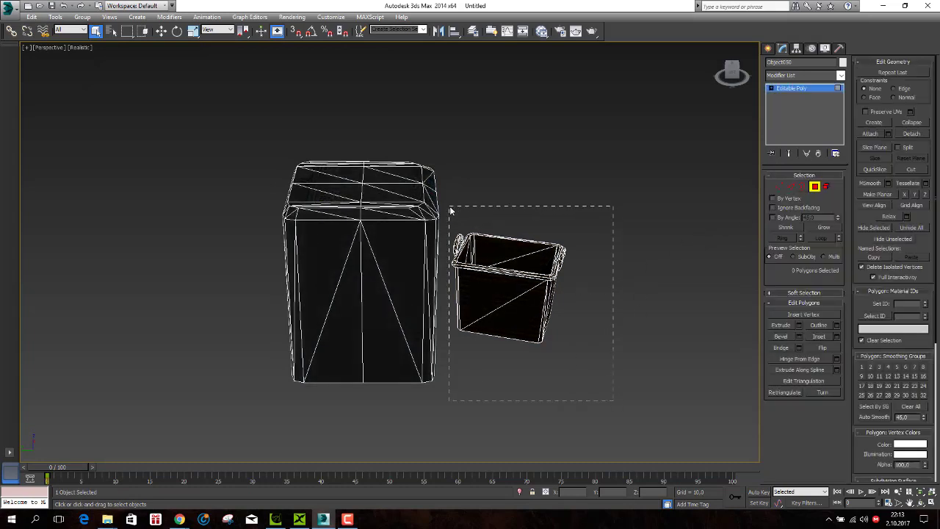
pyautogui.moveTo(478, 214); pyautogui.dragTo(451, 210)
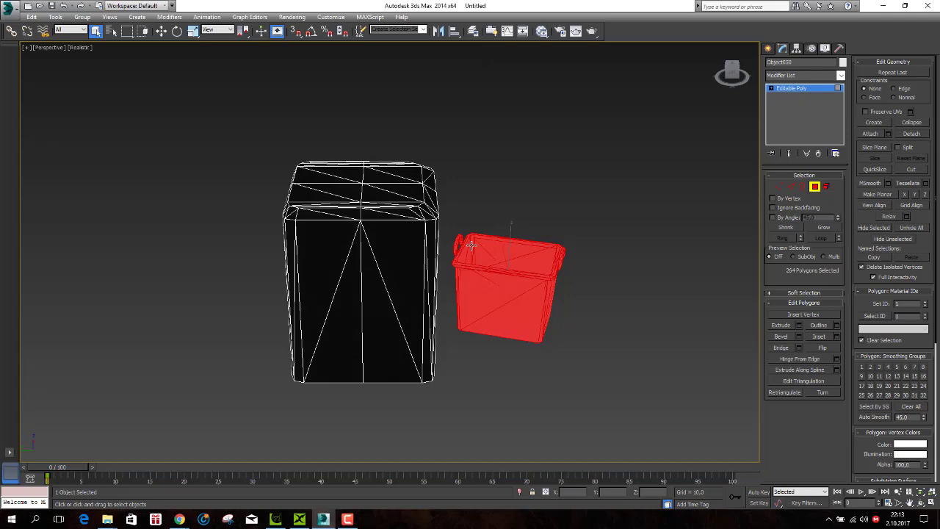
pyautogui.press('Delete')
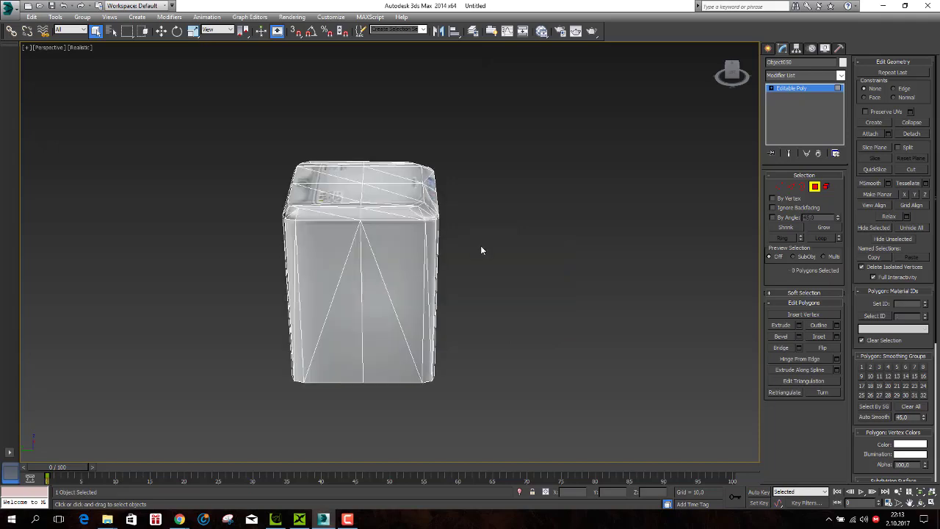
pyautogui.moveTo(617, 191)
pyautogui.keyDown('alt'); pyautogui.mouseDown(button='middle')
pyautogui.moveTo(588, 195)
pyautogui.moveTo(687, 86)
pyautogui.mouseUp(button='middle'); pyautogui.keyUp('alt')
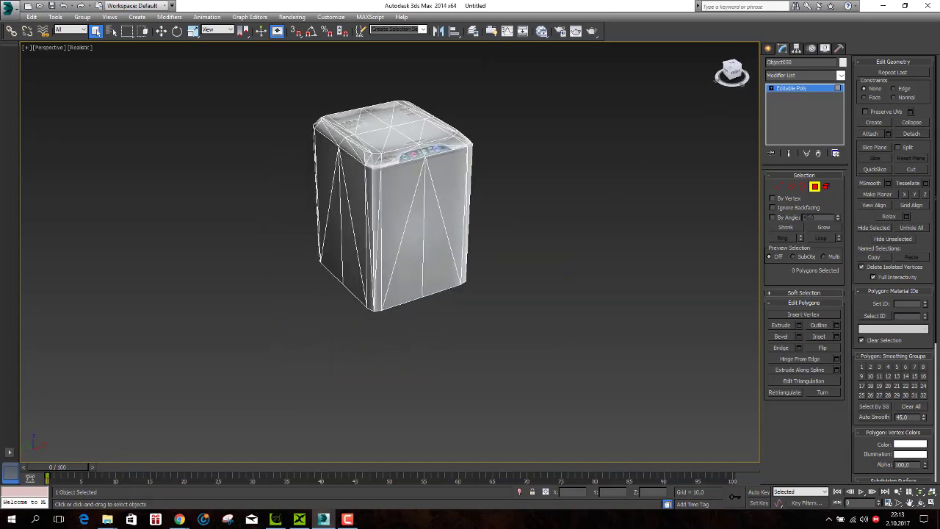
# - Export the washing machine as FBX file '1' with ASCII, FBX 2014 settings
pyautogui.click(13, 9)
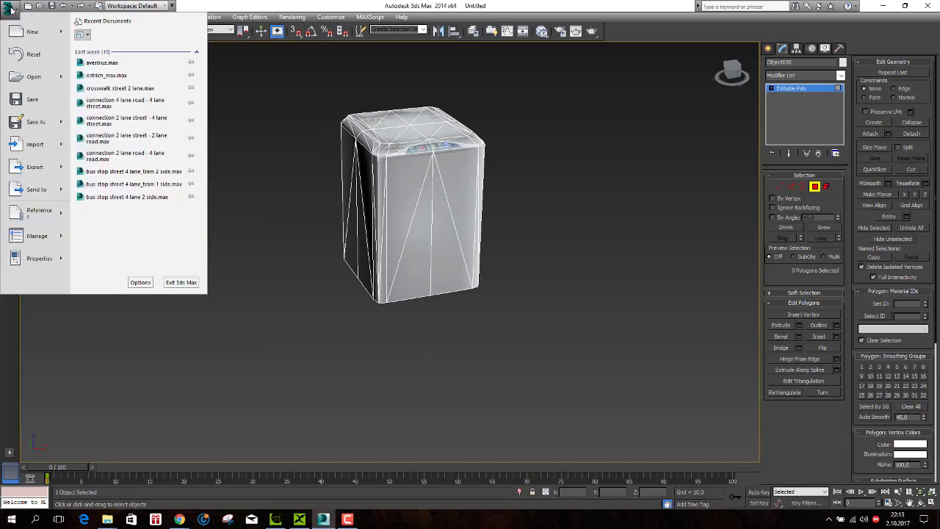
pyautogui.click(25, 174)
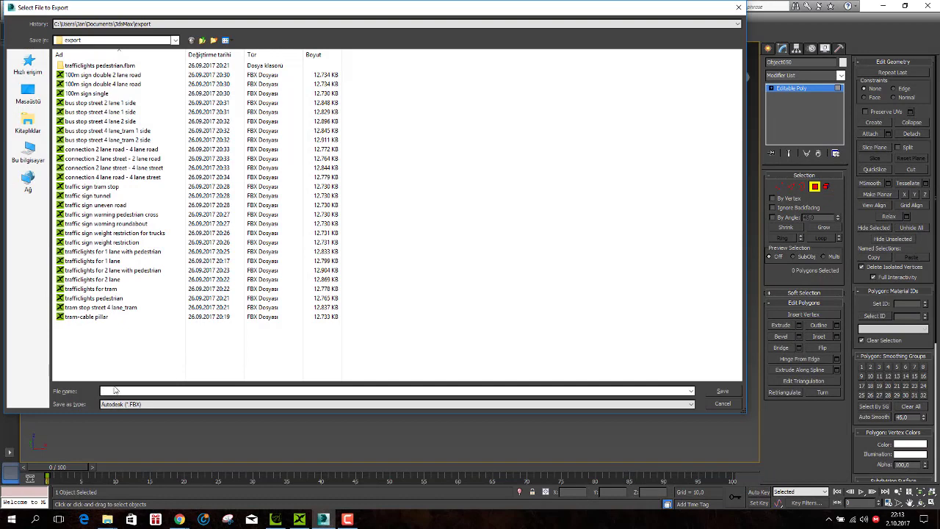
pyautogui.write('1')
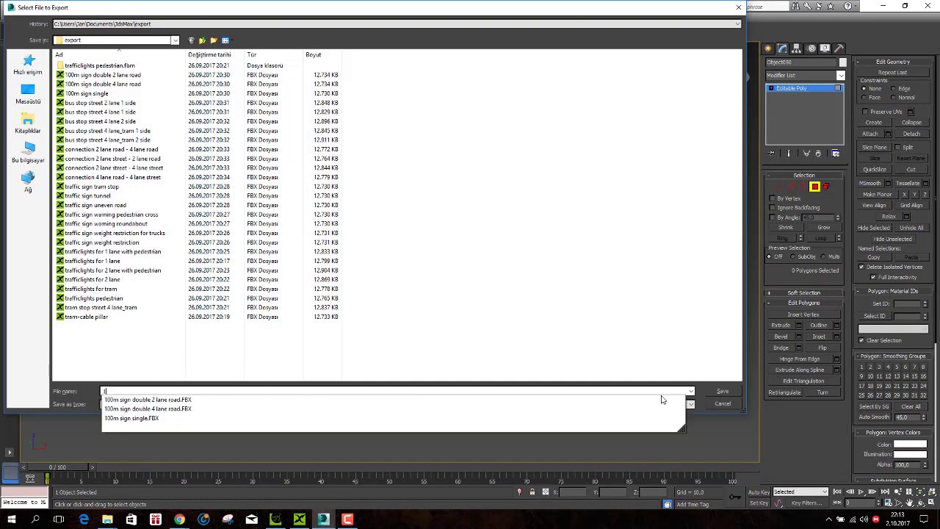
pyautogui.click(722, 392)
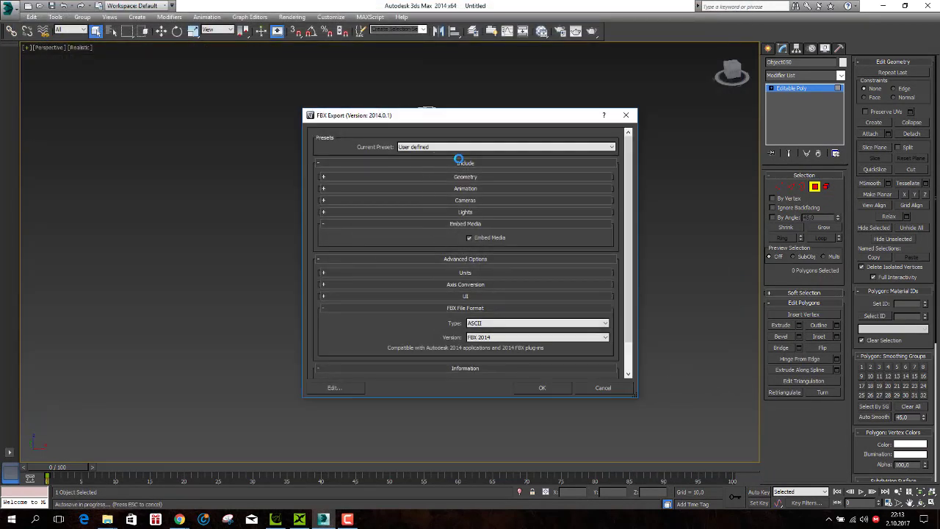
pyautogui.click(541, 387)
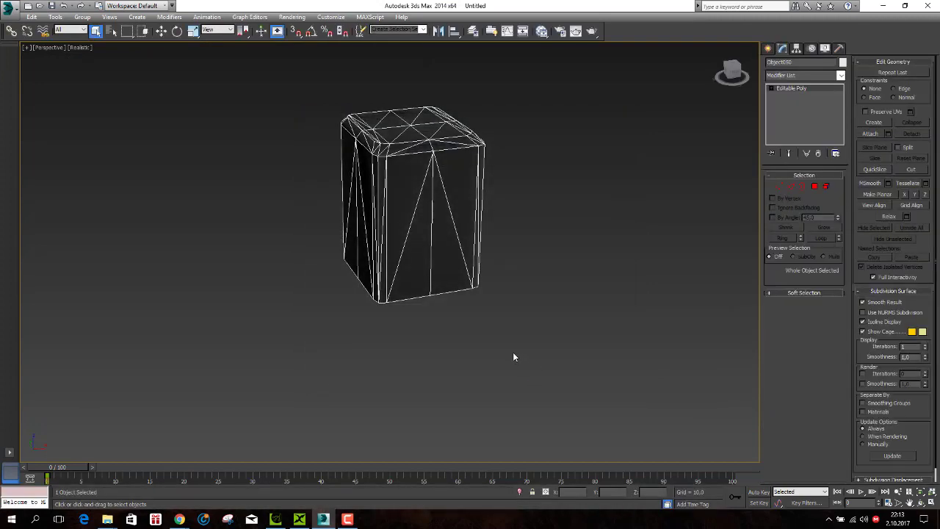
# - Undo to restore the basket, then delete all 90 polygons of the washing machine box
pyautogui.click(63, 6)
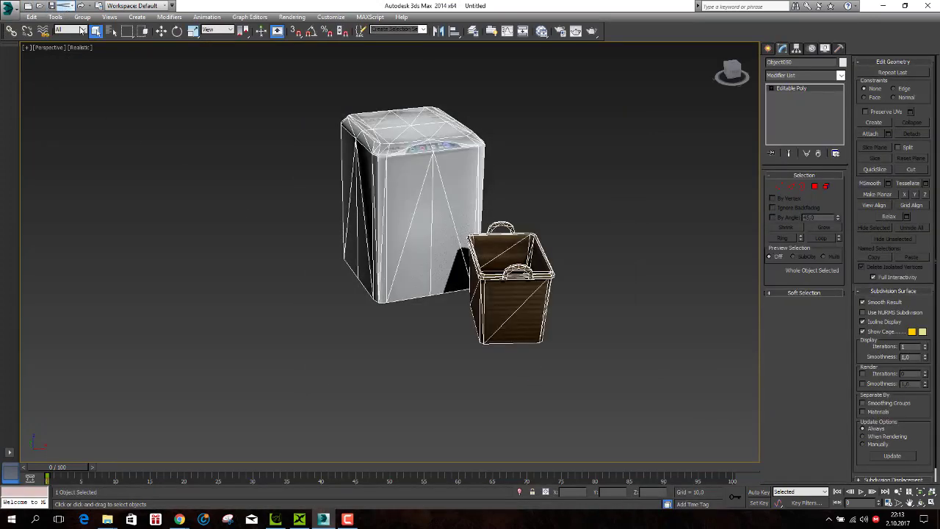
pyautogui.moveTo(733, 77); pyautogui.dragTo(735, 73)
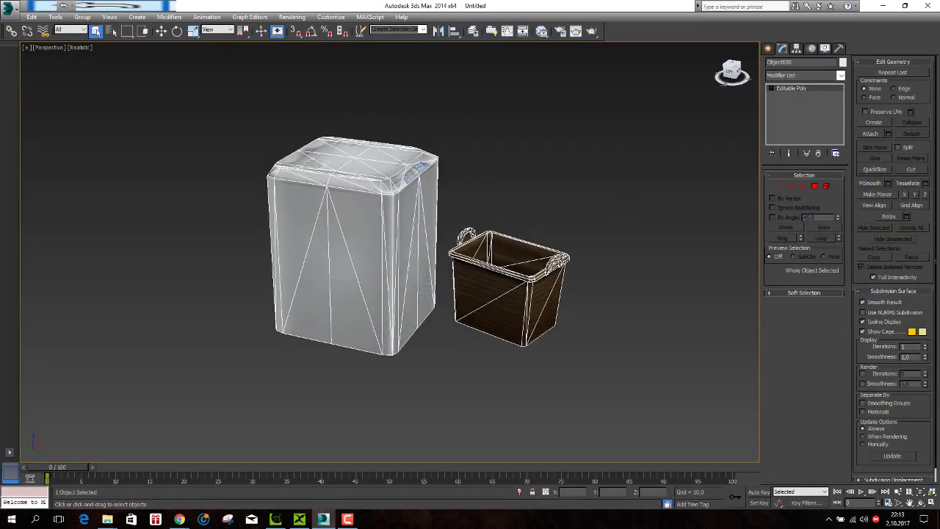
pyautogui.click(814, 186)
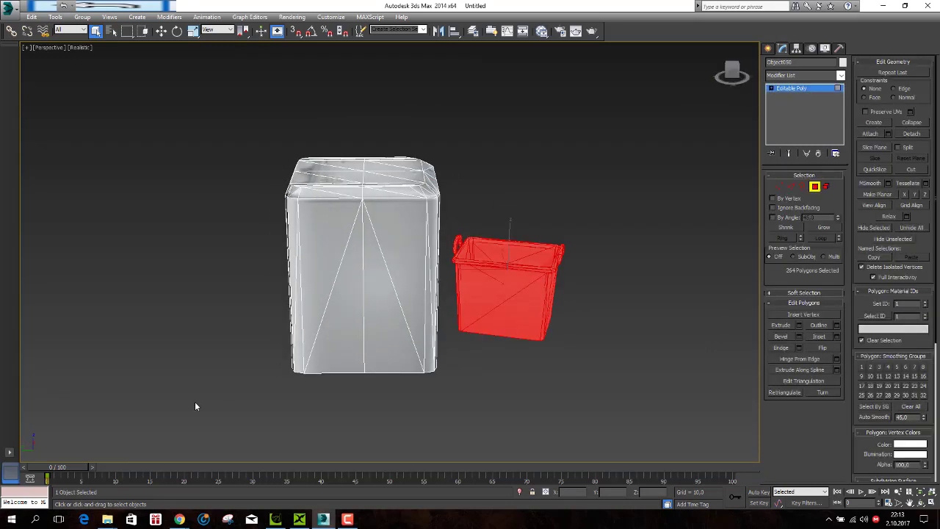
pyautogui.moveTo(168, 439); pyautogui.dragTo(325, 183)
pyautogui.moveTo(414, 124); pyautogui.dragTo(443, 115)
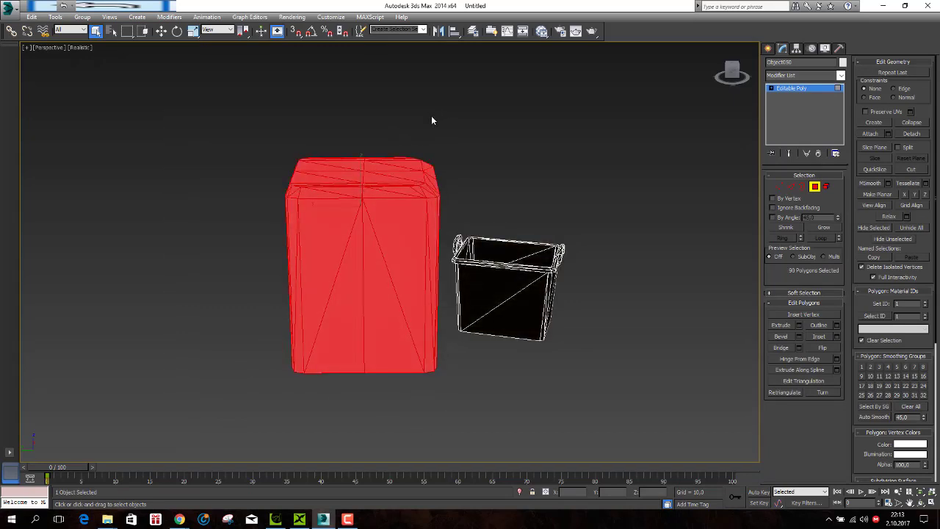
pyautogui.press('Delete')
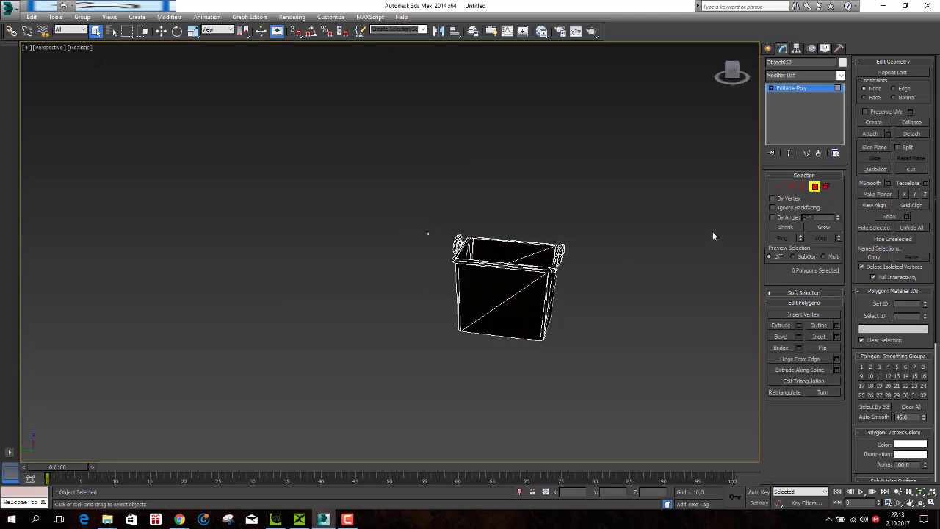
pyautogui.click(814, 187)
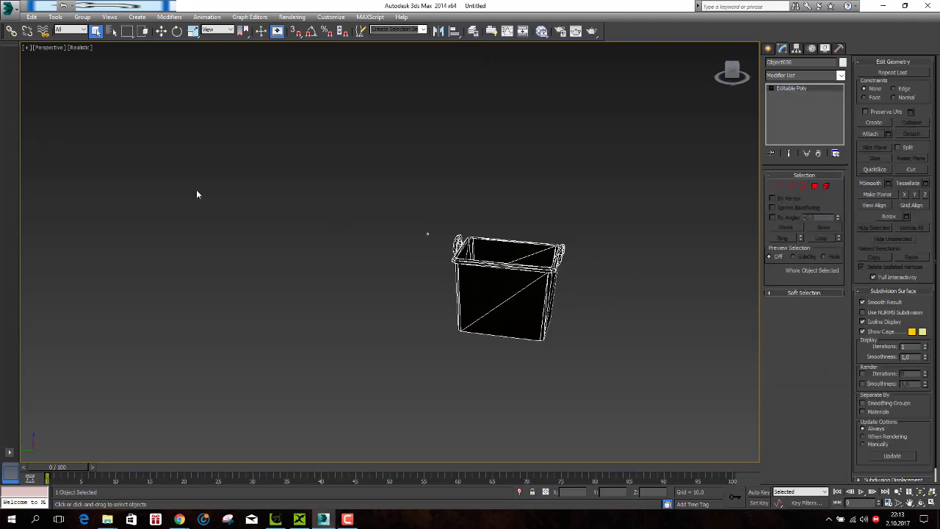
# - Export the basket-only object as FBX file 2 with default FBX settings
pyautogui.click(9, 9)
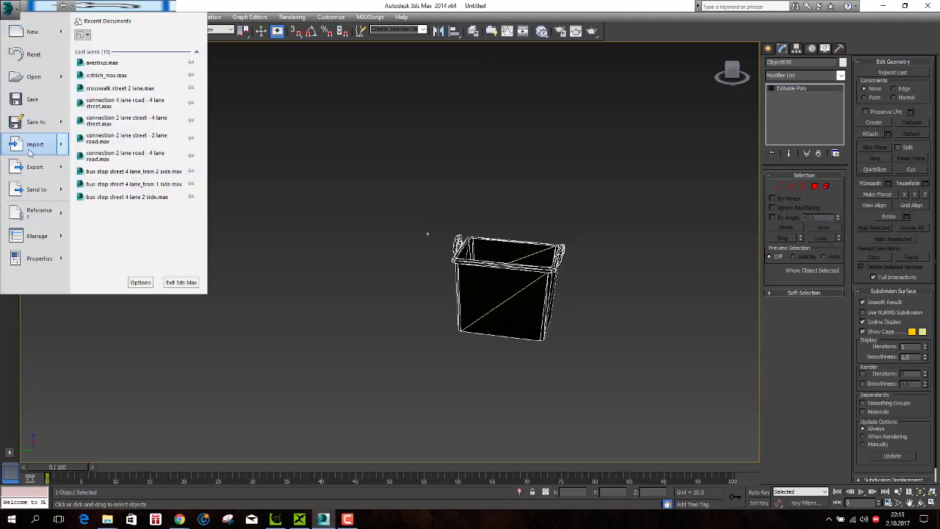
pyautogui.click(27, 167)
pyautogui.write('2')
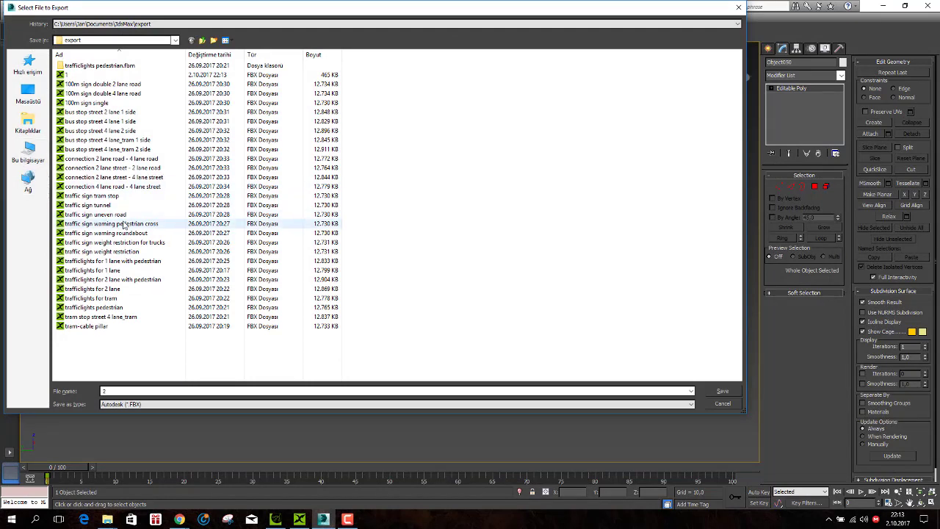
pyautogui.click(723, 391)
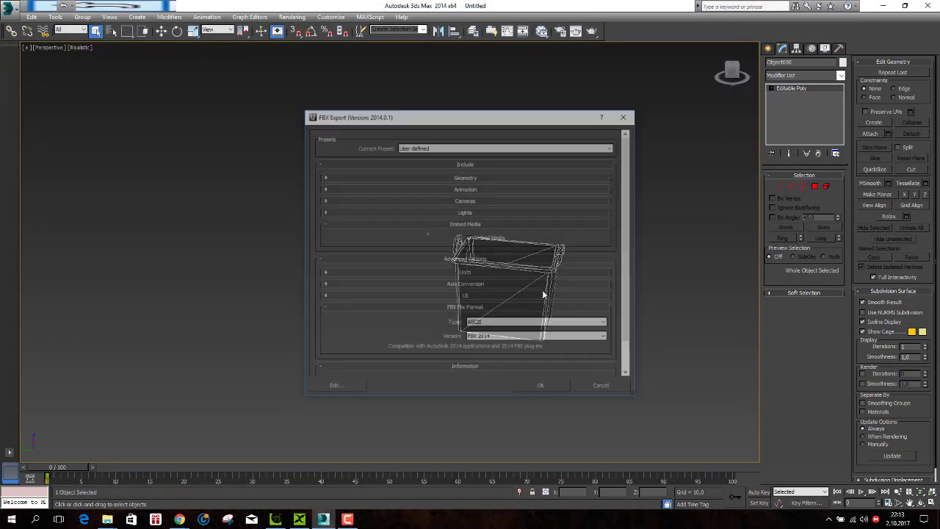
pyautogui.click(544, 389)
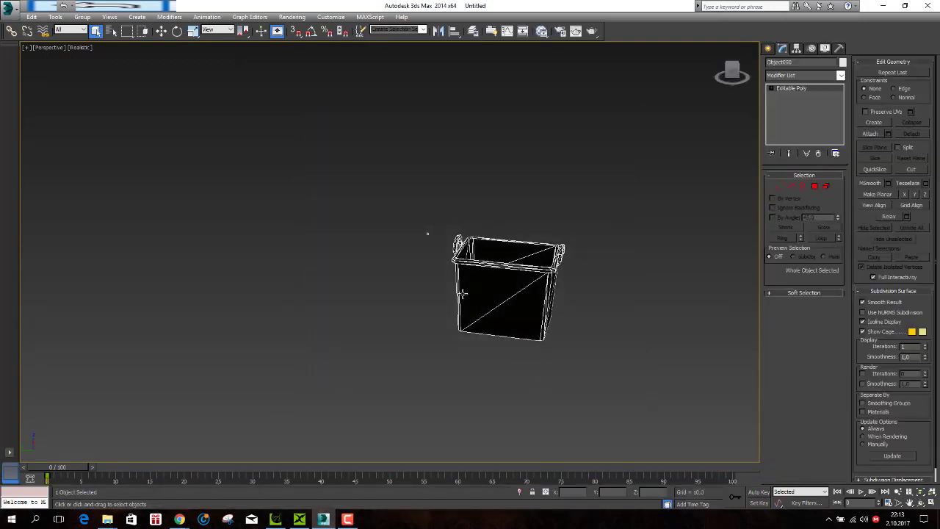
pyautogui.click(883, 5)
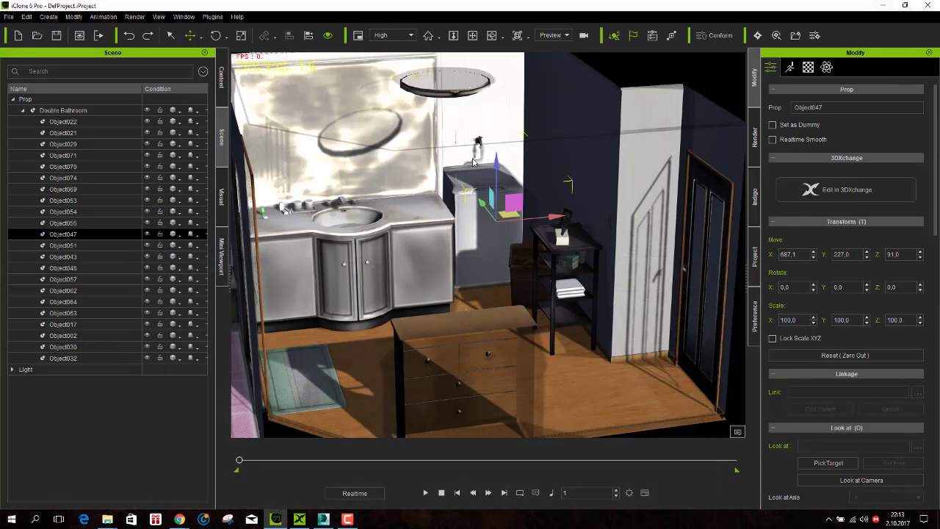
# - Open exported FBX file 1 from the 3dsMax export folder in 3DXchange
pyautogui.click(883, 5)
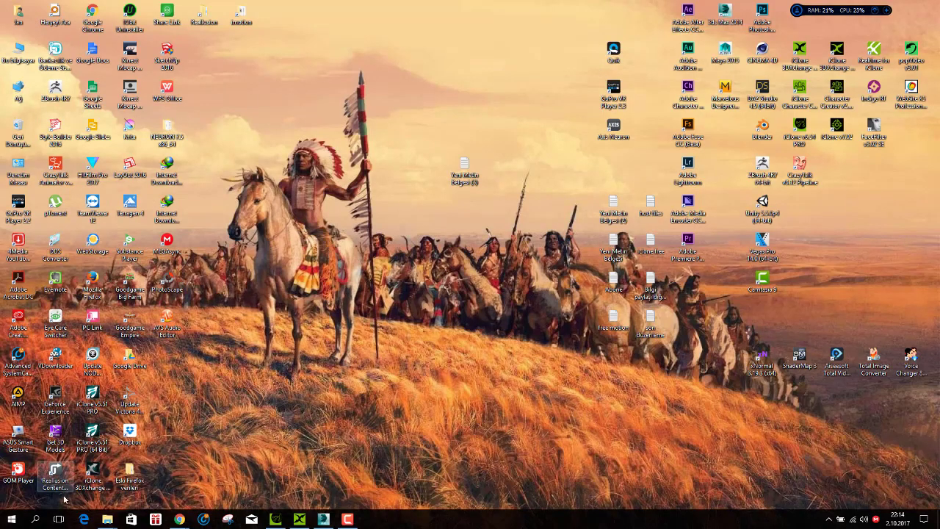
pyautogui.click(109, 520)
pyautogui.click(136, 496)
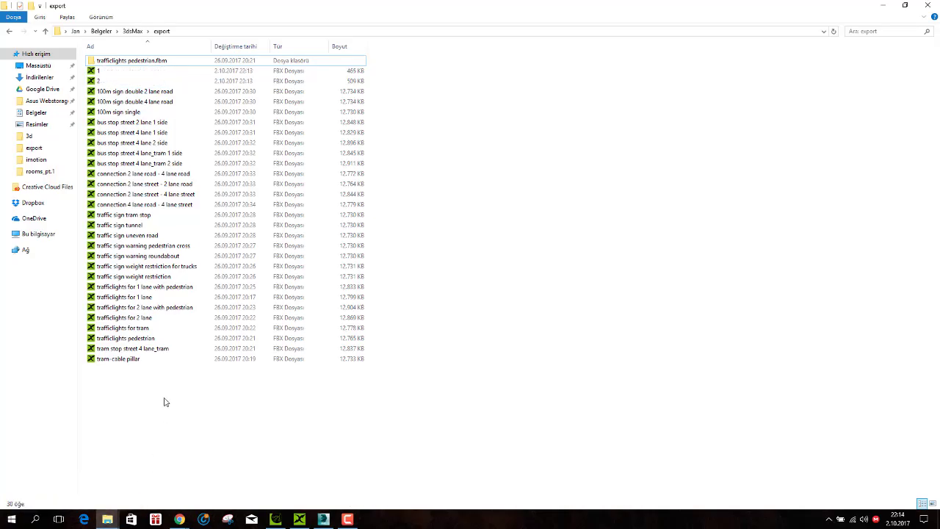
pyautogui.doubleClick(97, 71)
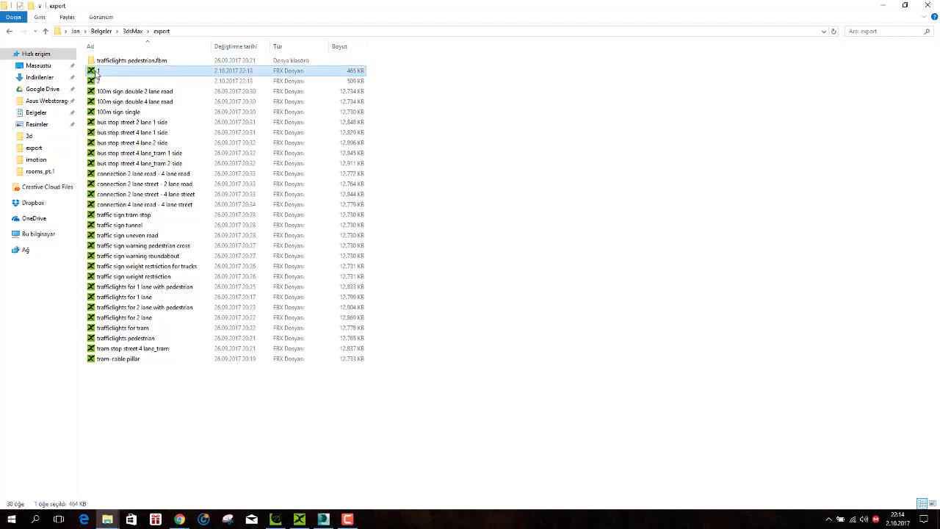
# - Import FBX file 1 into 3DXchange and exclude the tub and hose object Object047
pyautogui.click(494, 282)
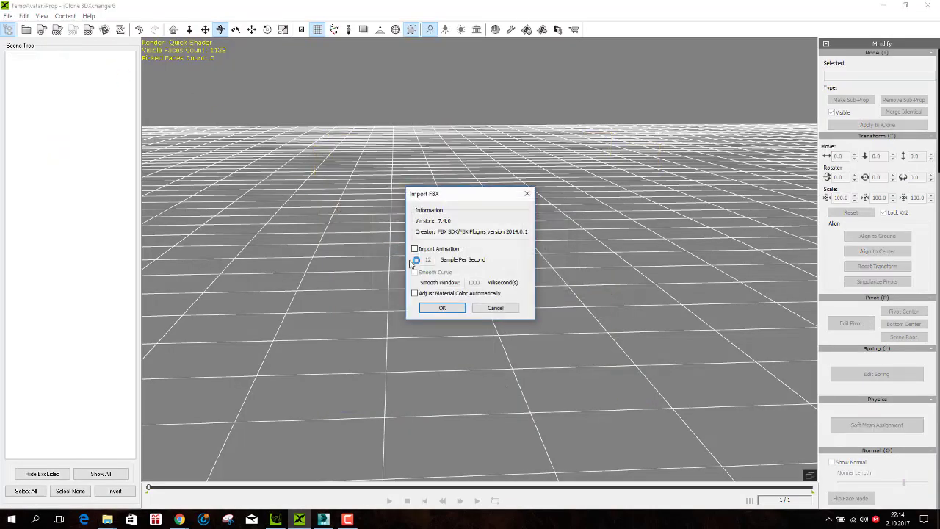
pyautogui.click(441, 309)
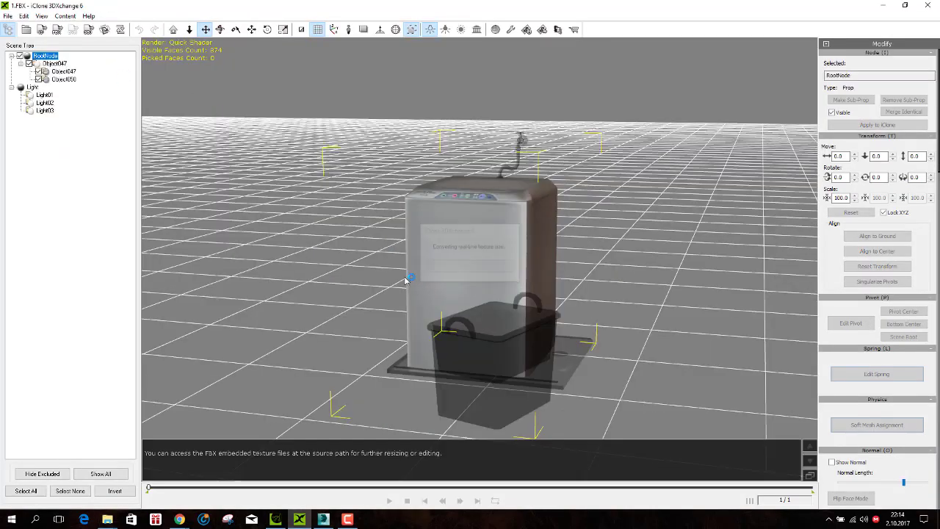
pyautogui.click(219, 30)
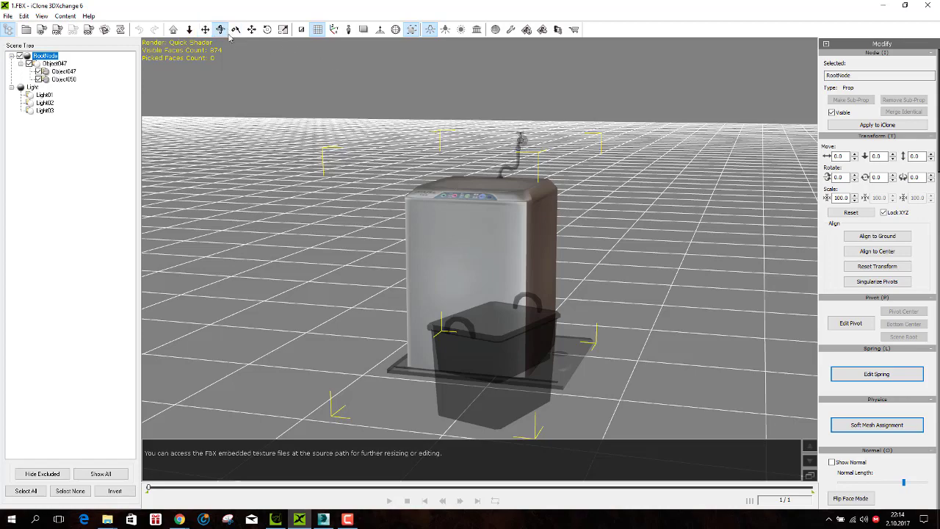
pyautogui.moveTo(248, 161); pyautogui.dragTo(698, 180)
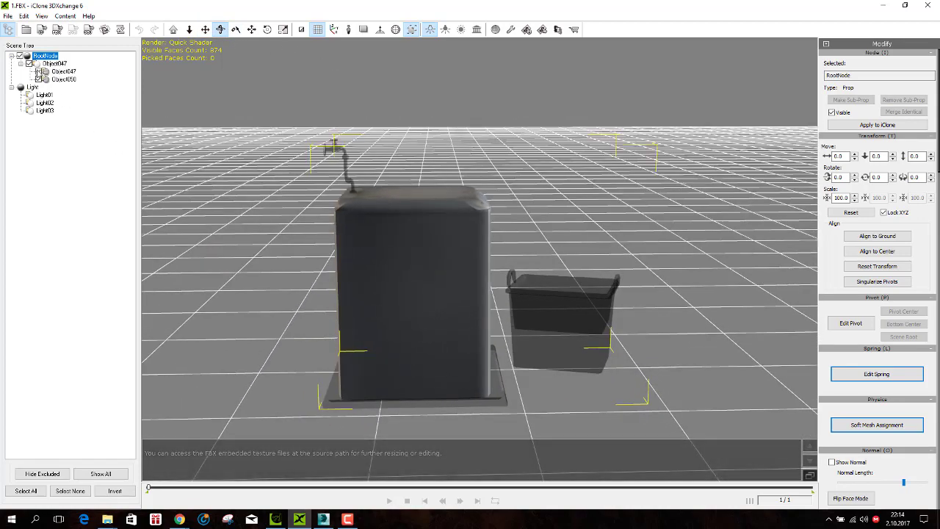
pyautogui.click(38, 71)
pyautogui.click(55, 79)
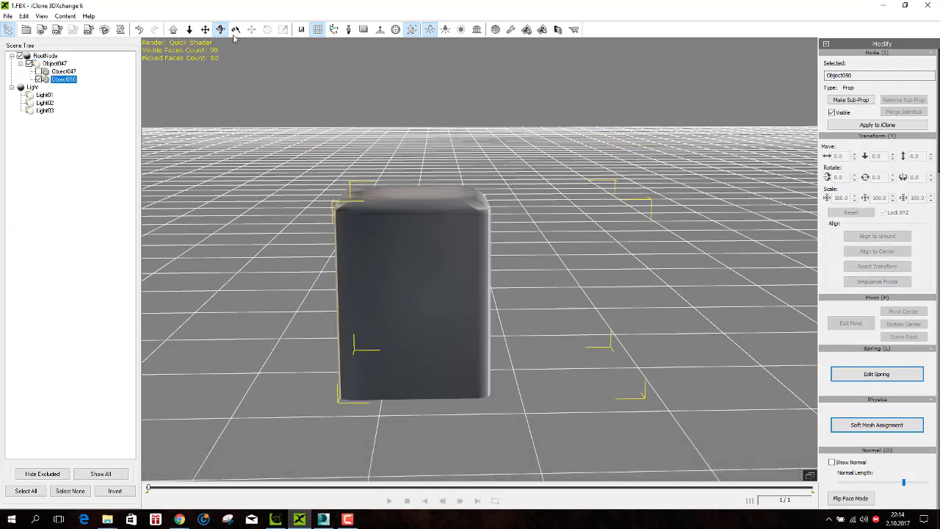
pyautogui.moveTo(684, 272); pyautogui.dragTo(333, 294)
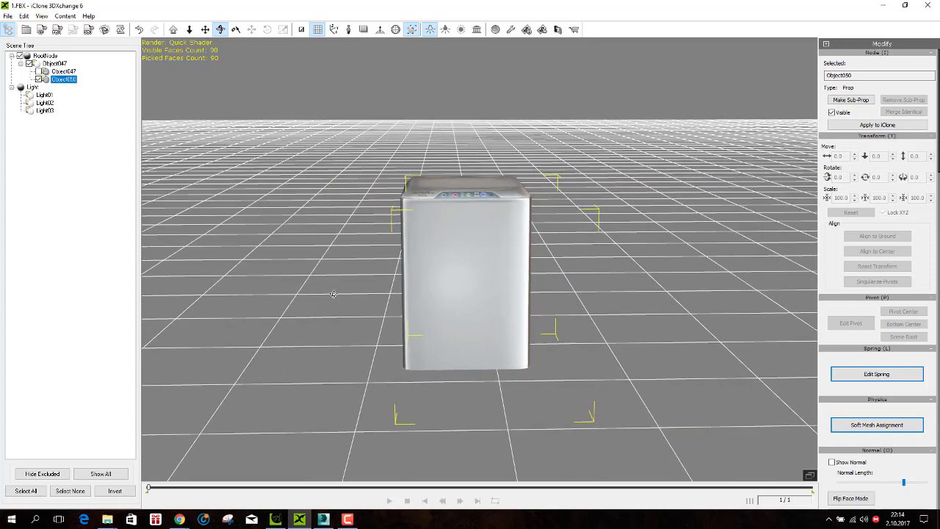
# - Hide excluded items, select the remaining nodes, and export them as iClone prop 1
pyautogui.click(43, 475)
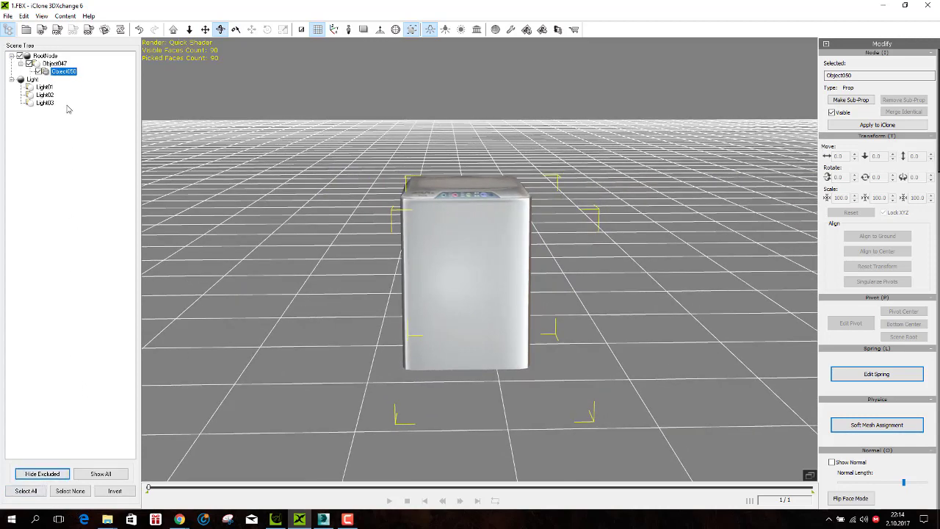
pyautogui.click(46, 55)
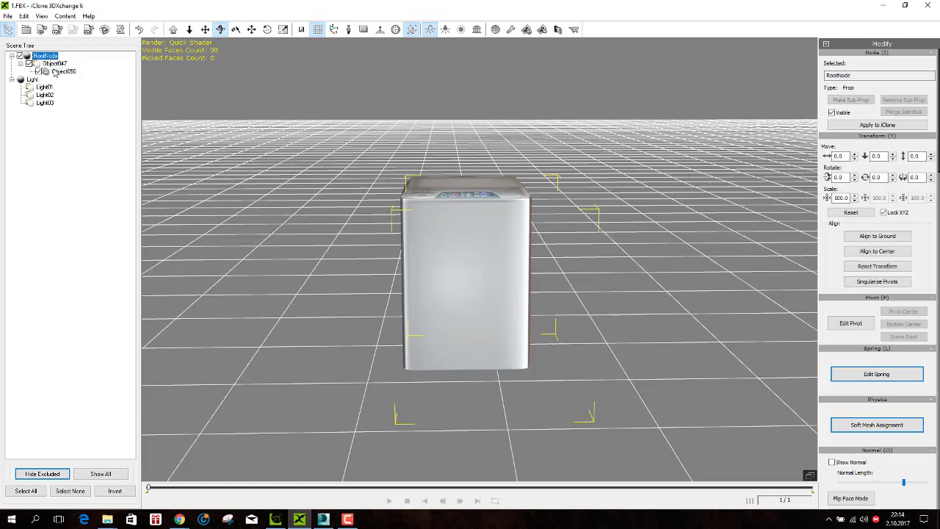
pyautogui.keyDown('shift'); pyautogui.click(55, 72); pyautogui.keyUp('shift')
pyautogui.click(42, 31)
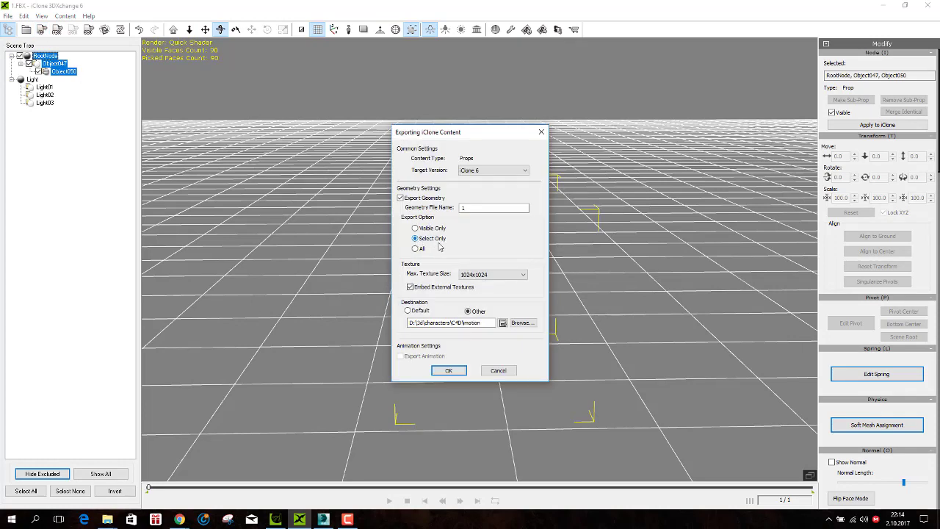
pyautogui.click(449, 370)
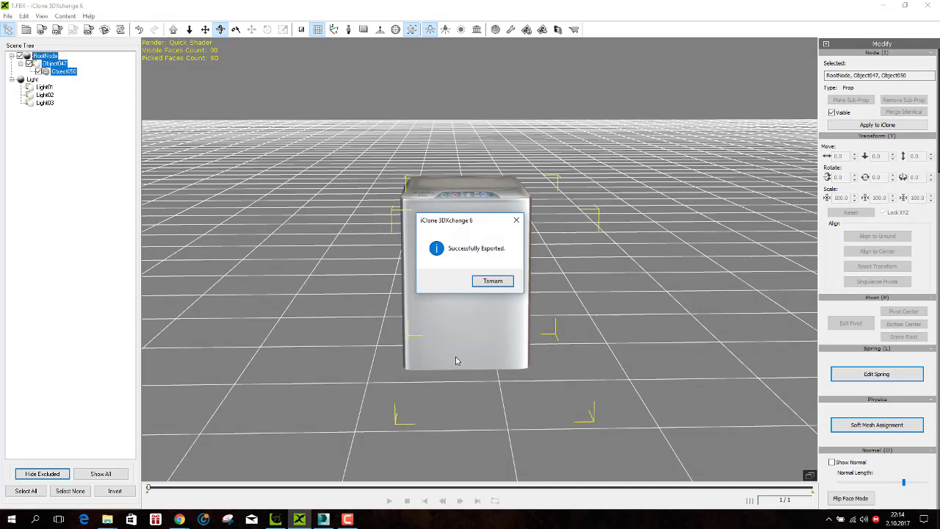
pyautogui.click(505, 281)
pyautogui.moveTo(107, 519)
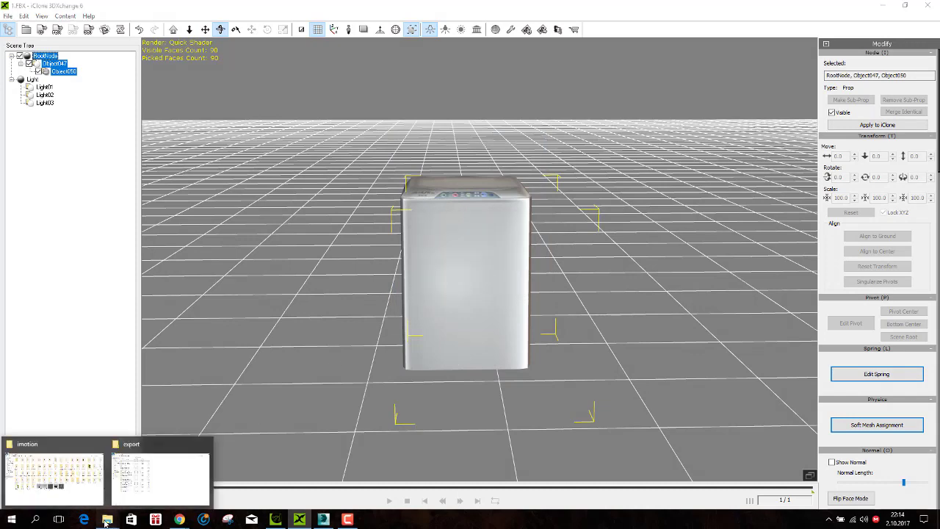
pyautogui.click(168, 490)
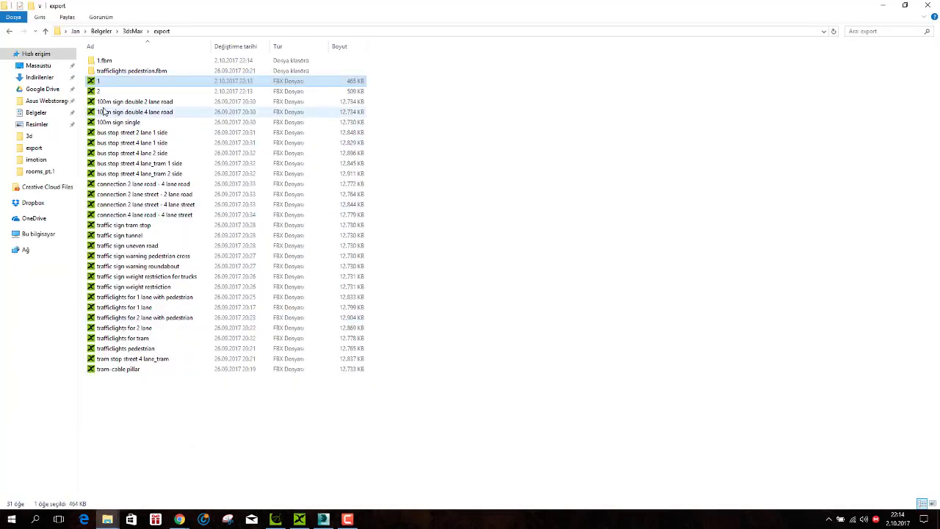
# - Import FBX file 2 into 3DXchange and exclude the sink and faucet object
pyautogui.doubleClick(103, 81)
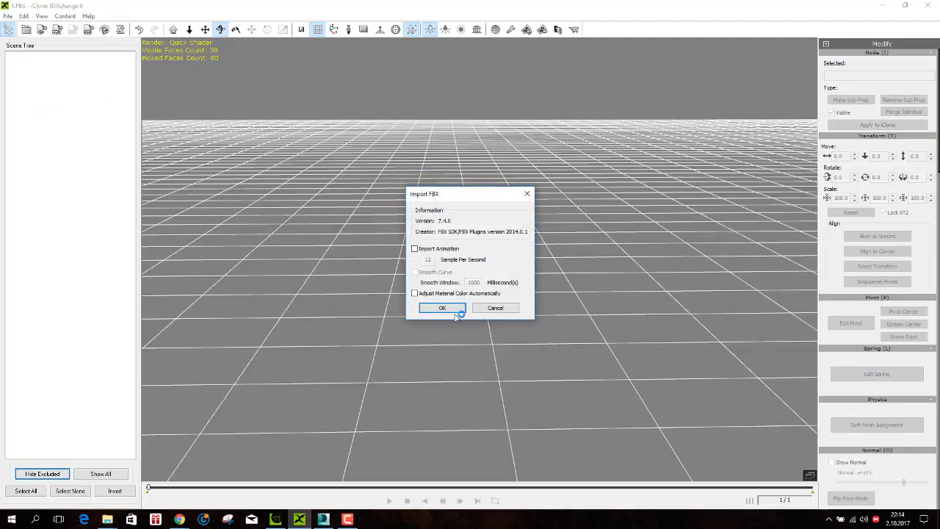
pyautogui.click(447, 309)
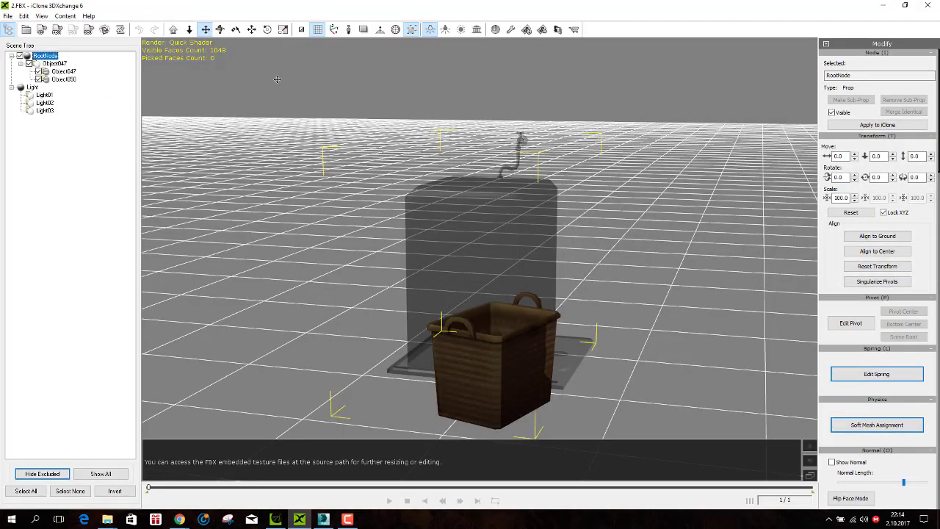
pyautogui.click(220, 29)
pyautogui.moveTo(455, 191); pyautogui.dragTo(676, 202)
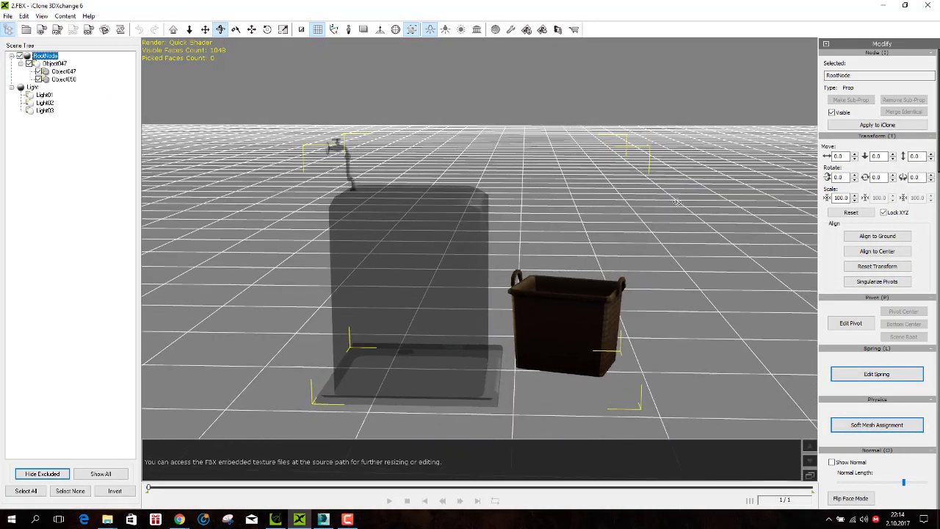
pyautogui.click(39, 72)
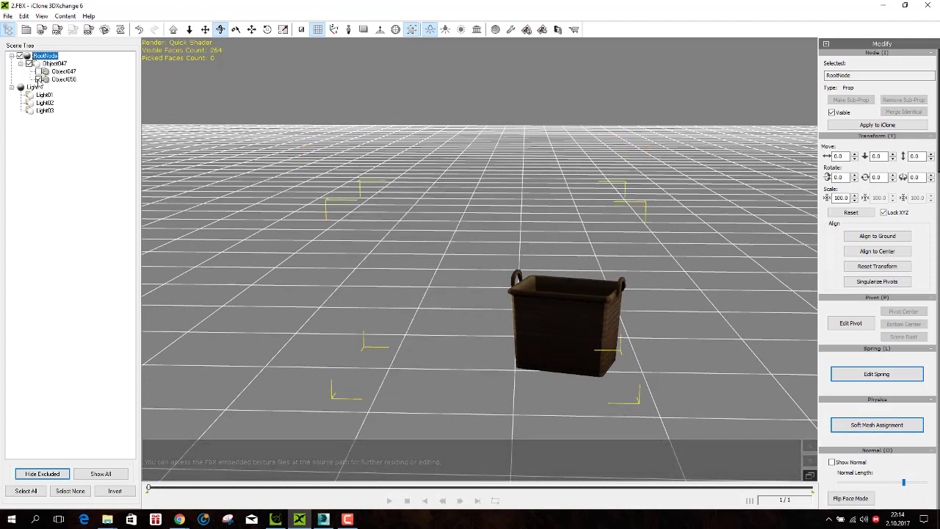
pyautogui.click(38, 79)
pyautogui.click(38, 79)
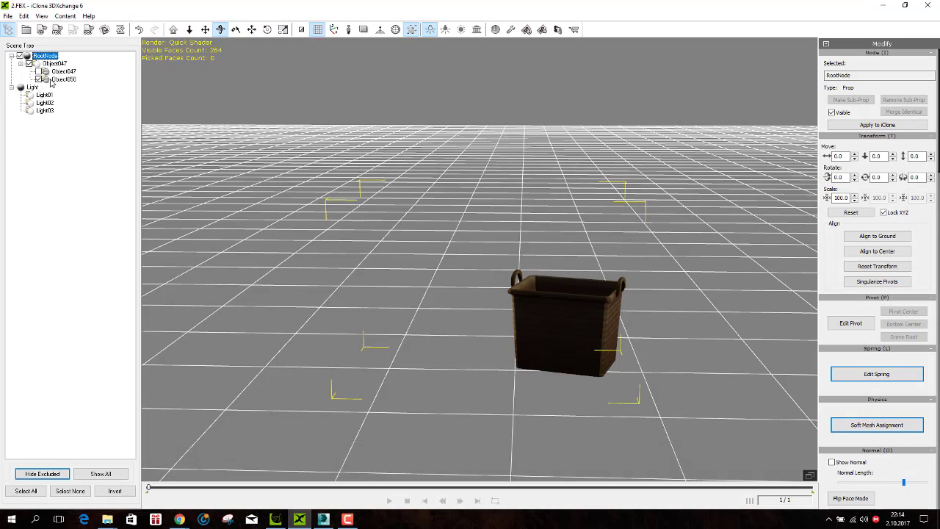
pyautogui.click(59, 79)
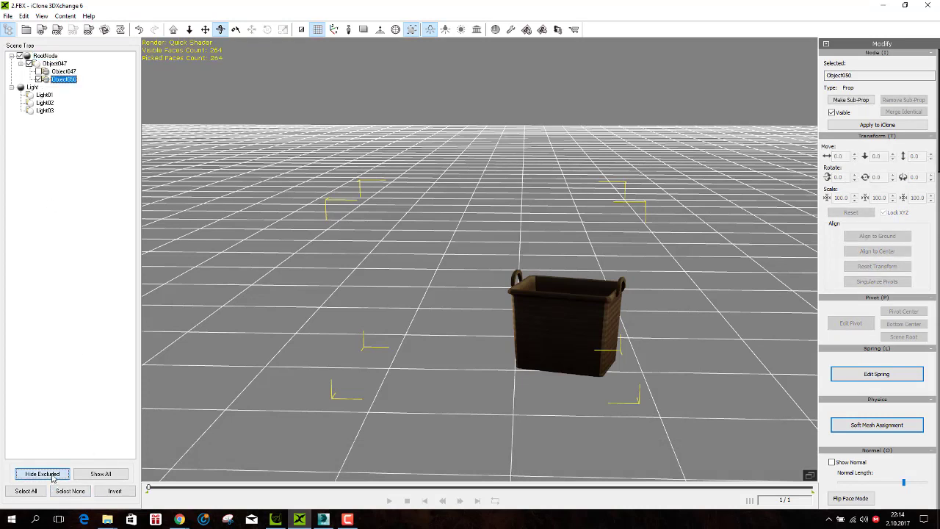
# - Hide excluded items, select the remaining basket nodes, and export them as iClone prop 2
pyautogui.click(52, 476)
pyautogui.click(46, 56)
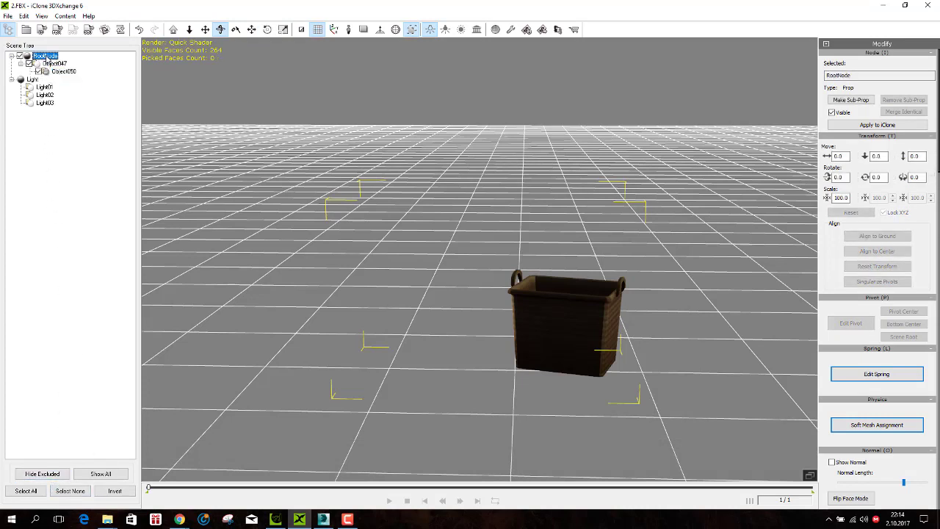
pyautogui.keyDown('shift'); pyautogui.click(58, 73); pyautogui.keyUp('shift')
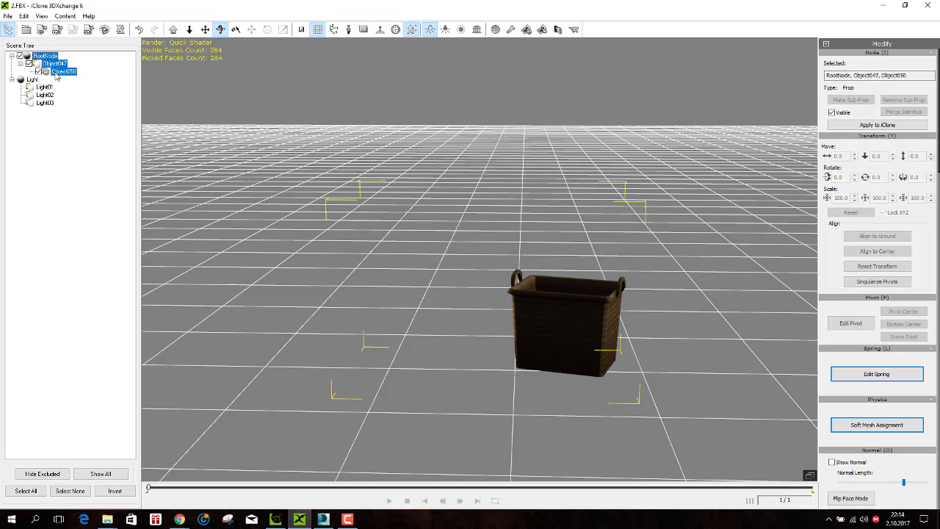
pyautogui.click(42, 33)
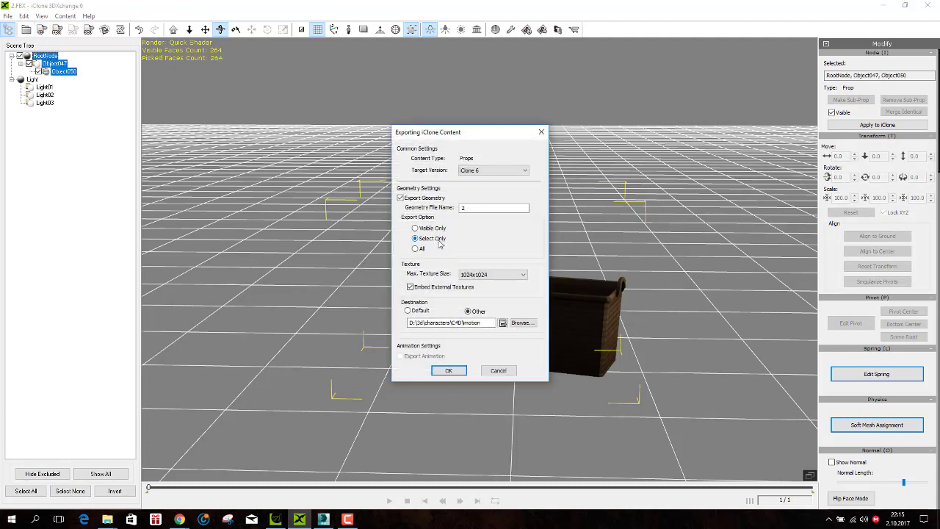
pyautogui.click(449, 370)
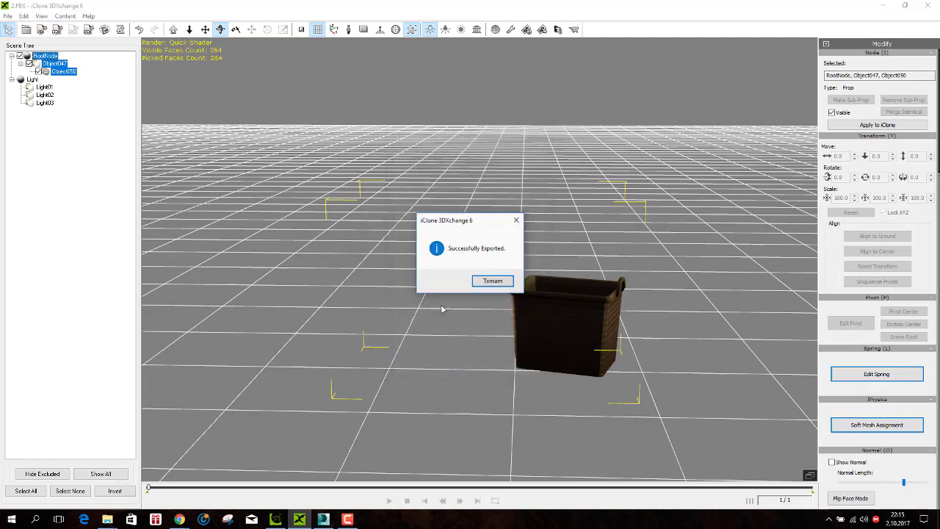
pyautogui.click(491, 281)
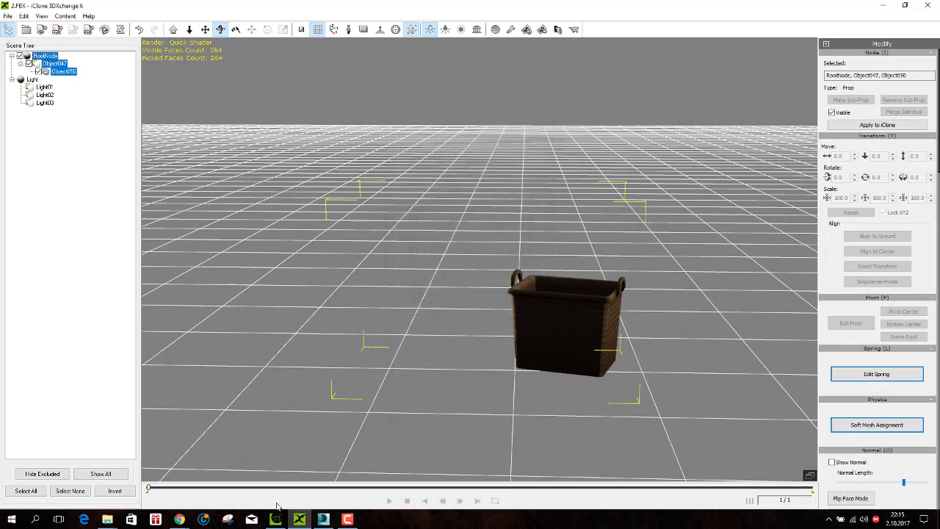
pyautogui.moveTo(275, 519)
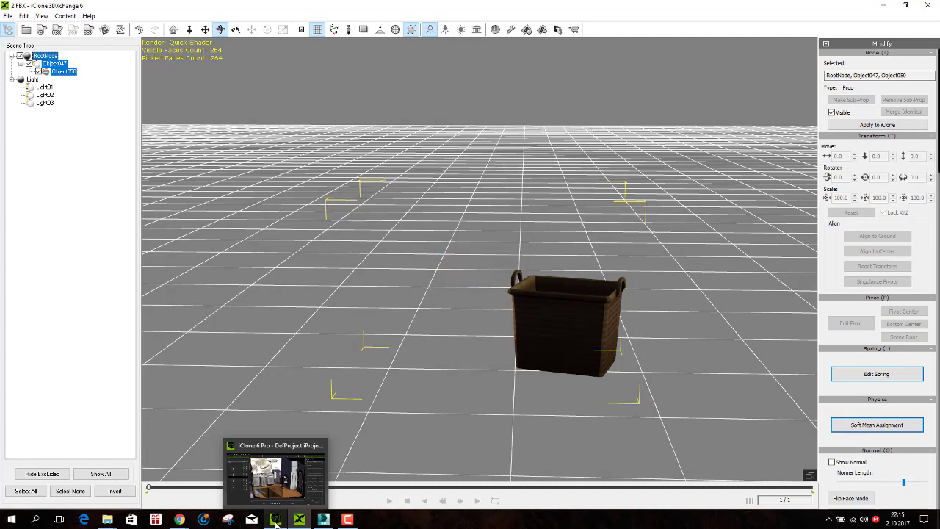
# - Select the Double Bathroom prop in the iClone scene and send it to 3DXchange
pyautogui.click(276, 519)
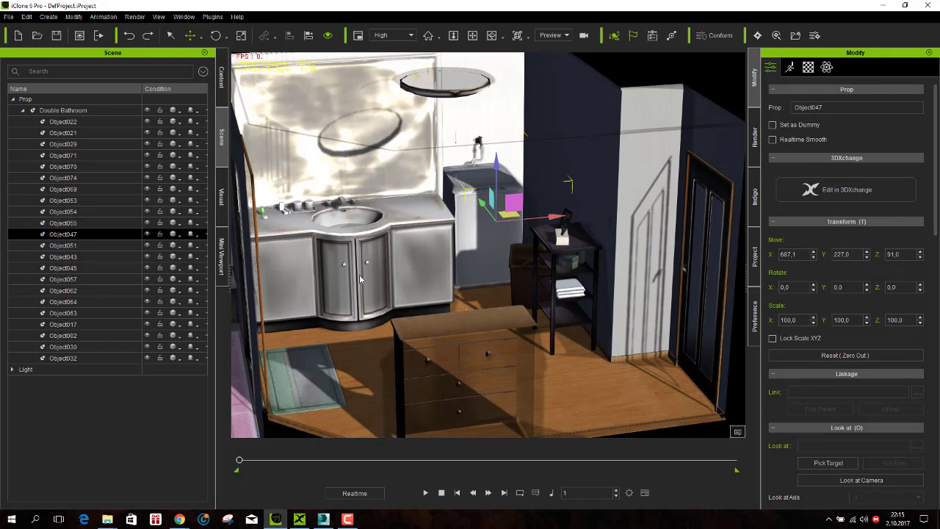
pyautogui.scroll(-2, 360, 275)
pyautogui.scroll(-2, 386, 260)
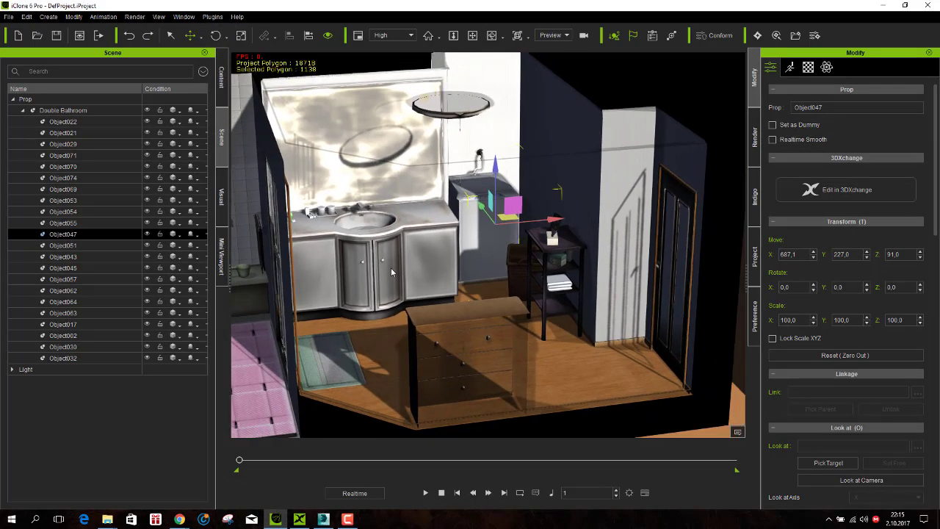
pyautogui.scroll(-2, 390, 267)
pyautogui.scroll(-2, 373, 294)
pyautogui.scroll(-2, 373, 293)
pyautogui.scroll(-2, 359, 303)
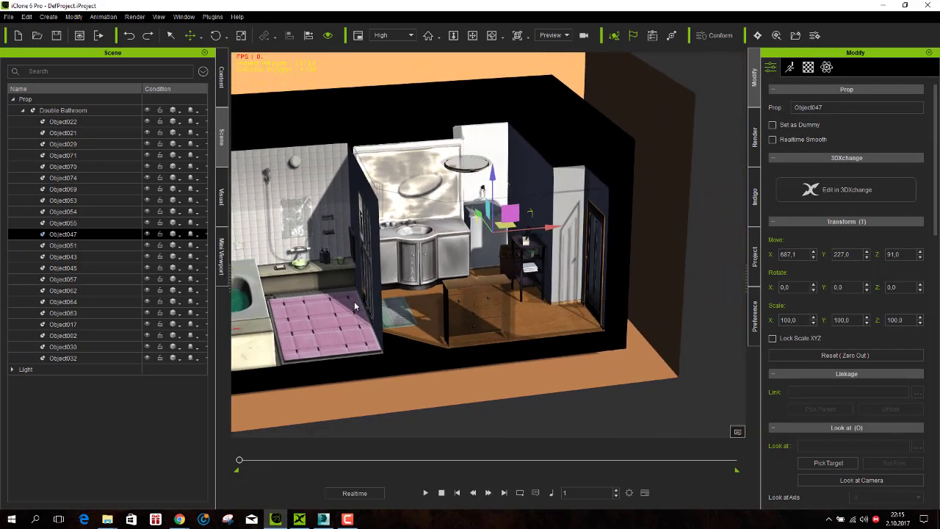
pyautogui.scroll(-2, 354, 301)
pyautogui.scroll(-2, 361, 297)
pyautogui.scroll(-2, 360, 297)
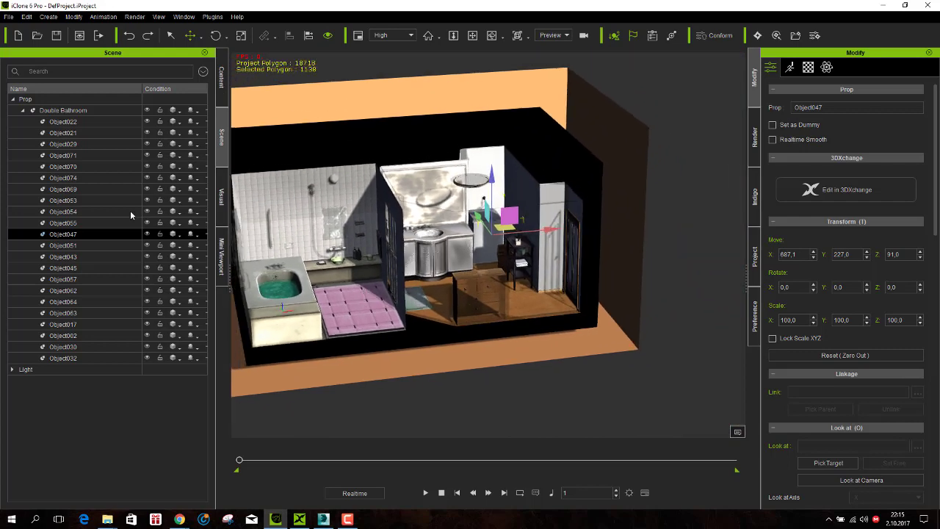
pyautogui.click(46, 110)
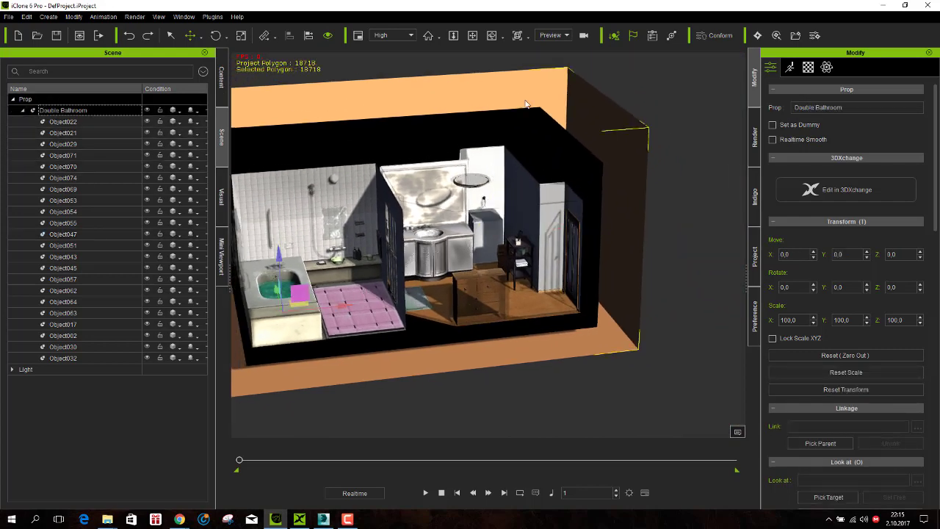
pyautogui.click(847, 190)
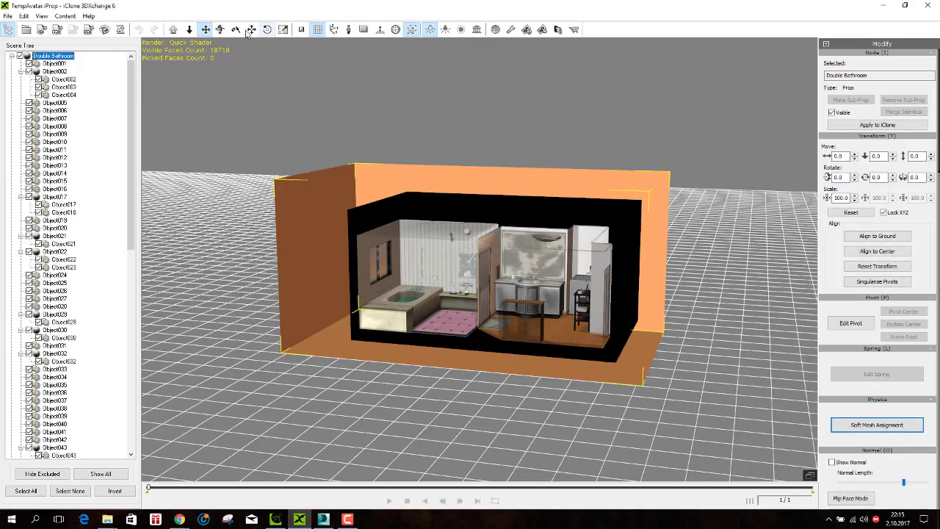
# - Orbit, zoom and pan the 3DXchange view to centre on the sink area
pyautogui.click(251, 30)
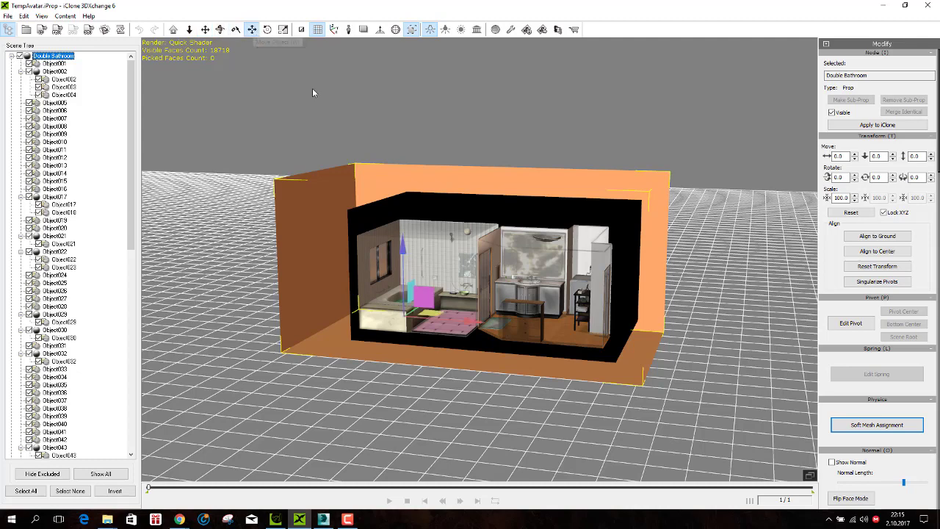
pyautogui.scroll(2, 487, 279)
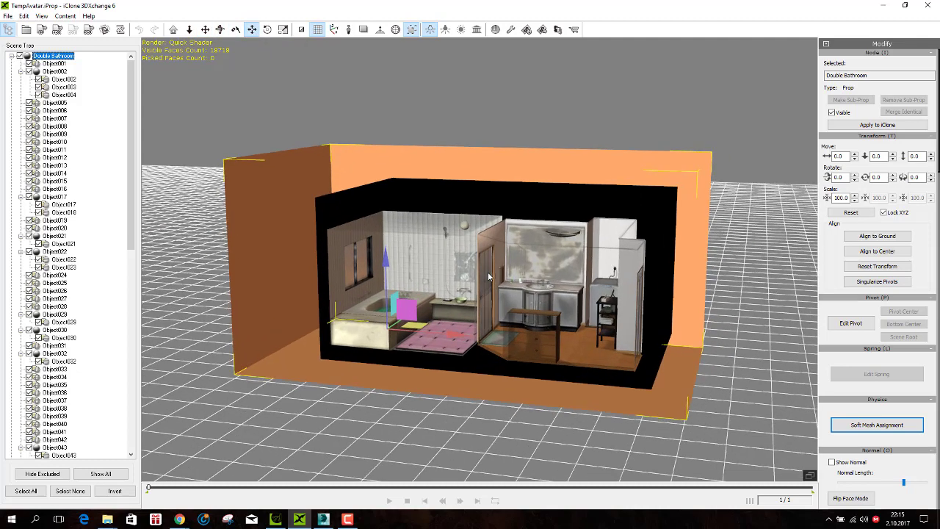
pyautogui.scroll(3, 412, 221)
pyautogui.click(220, 30)
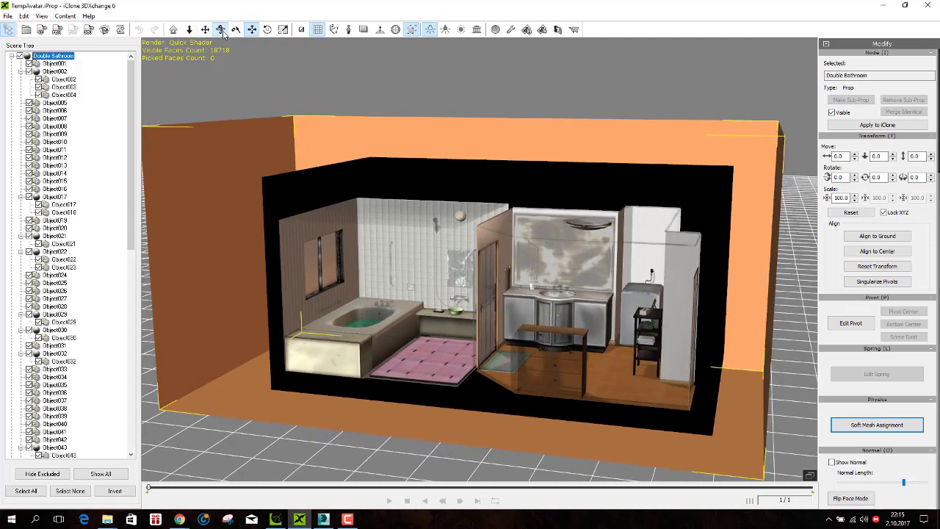
pyautogui.moveTo(317, 210); pyautogui.dragTo(615, 339)
pyautogui.scroll(1, 615, 339)
pyautogui.scroll(1, 614, 334)
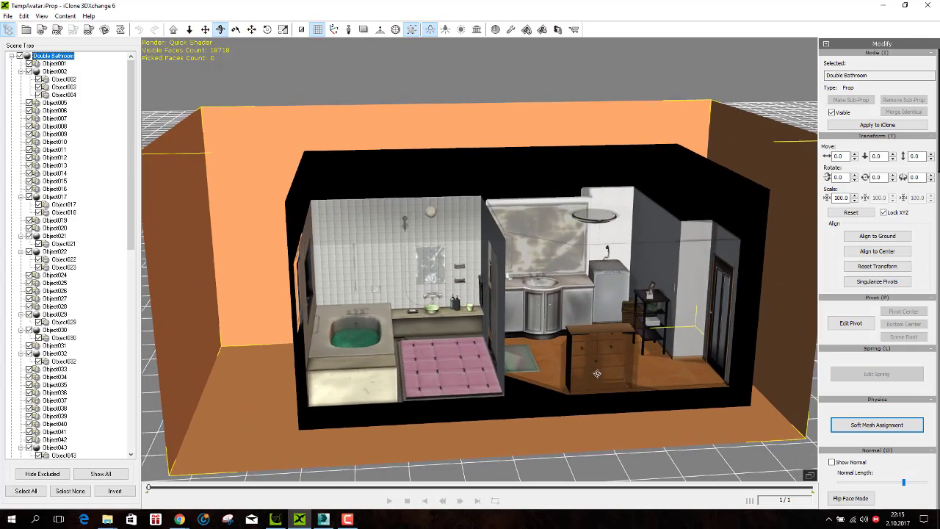
pyautogui.scroll(1, 603, 360)
pyautogui.scroll(2, 606, 344)
pyautogui.scroll(1, 606, 344)
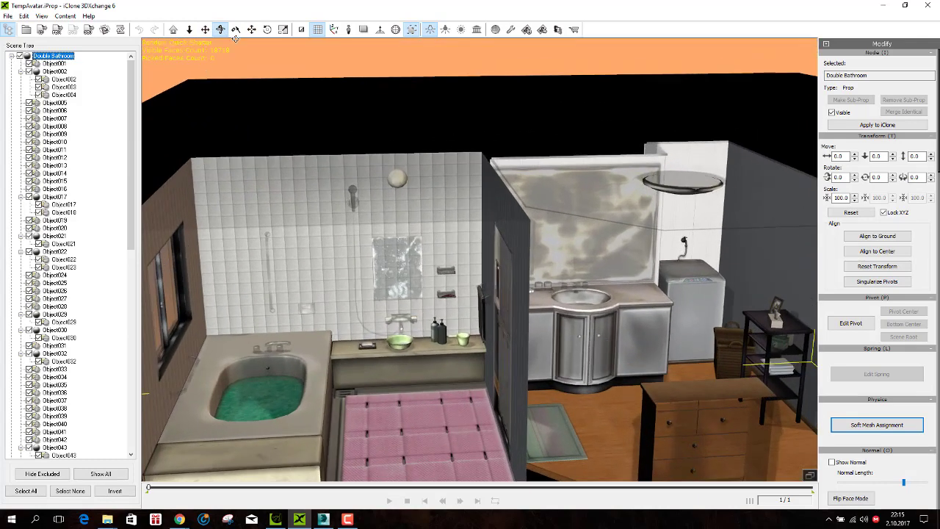
pyautogui.click(205, 29)
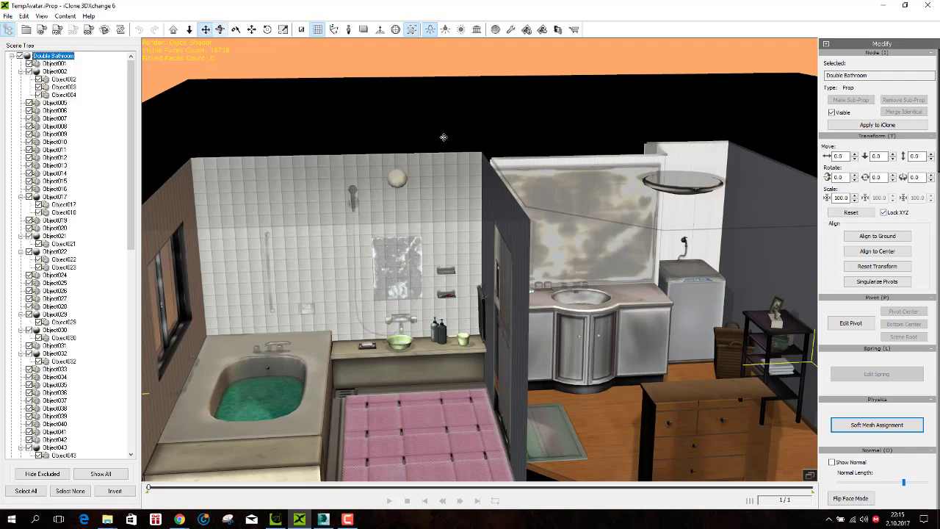
pyautogui.moveTo(442, 138); pyautogui.dragTo(453, 238)
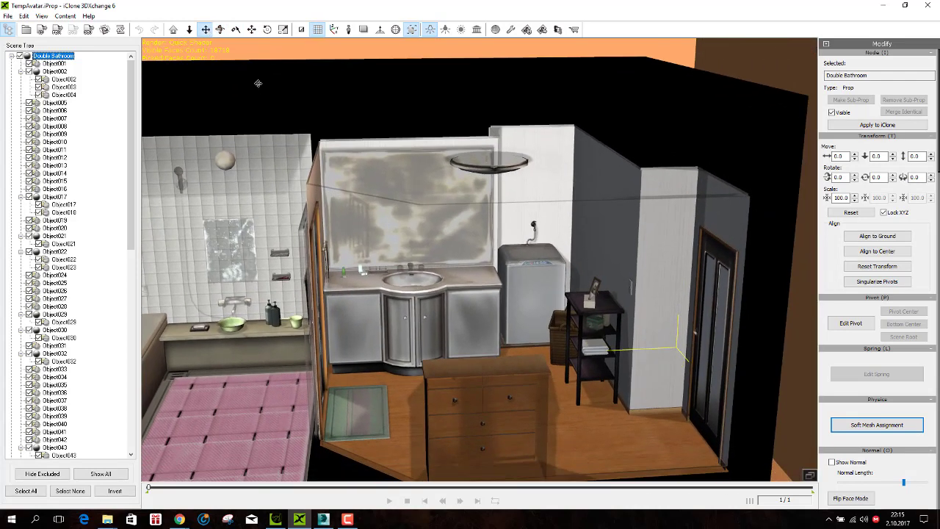
pyautogui.click(236, 30)
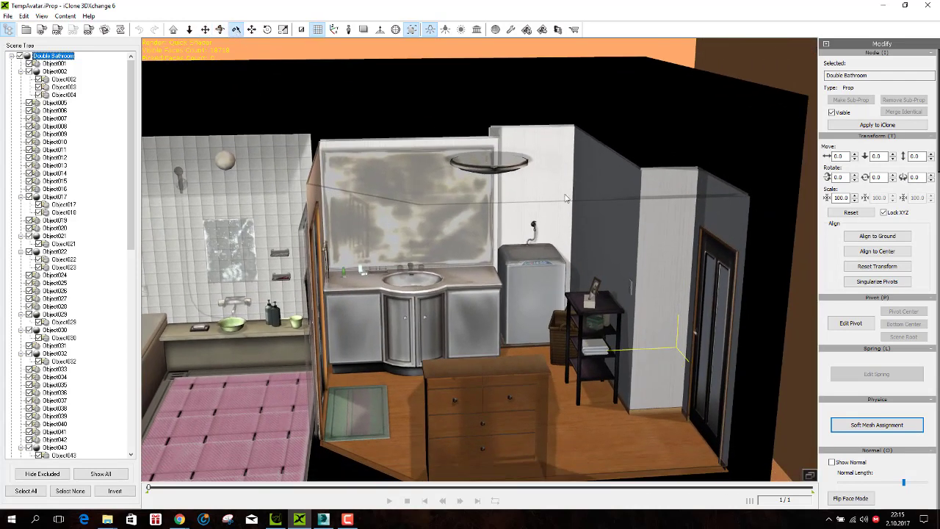
# - Select the washing machine group Object047 in the Scene Tree and uncheck it
pyautogui.click(539, 292)
pyautogui.click(205, 30)
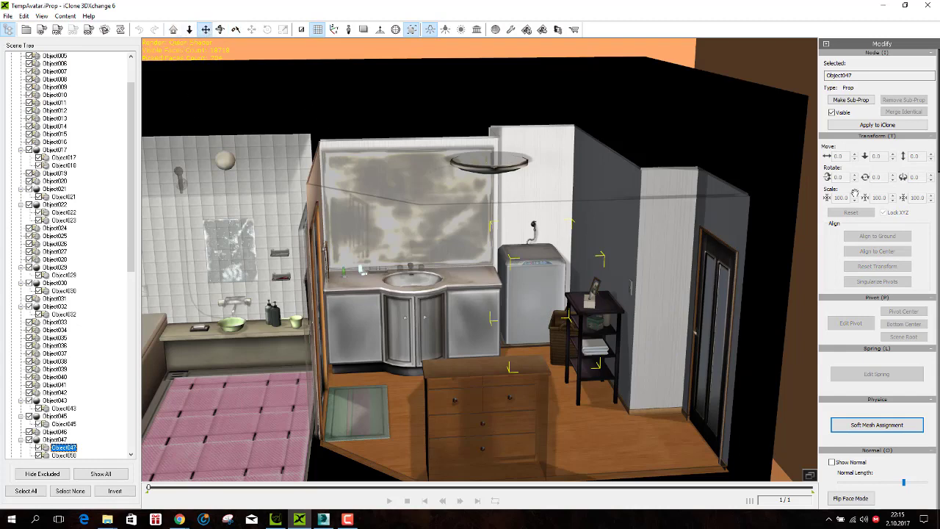
pyautogui.moveTo(938, 148)
pyautogui.mouseDown()
pyautogui.moveTo(938, 193)
pyautogui.moveTo(937, 147)
pyautogui.mouseUp()
pyautogui.scroll(-2, 101, 416)
pyautogui.scroll(-2, 73, 389)
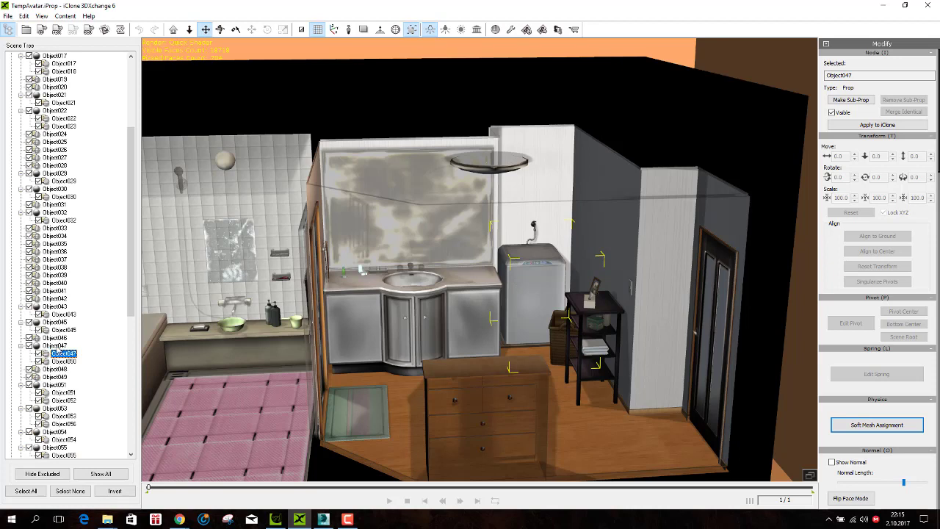
pyautogui.click(54, 346)
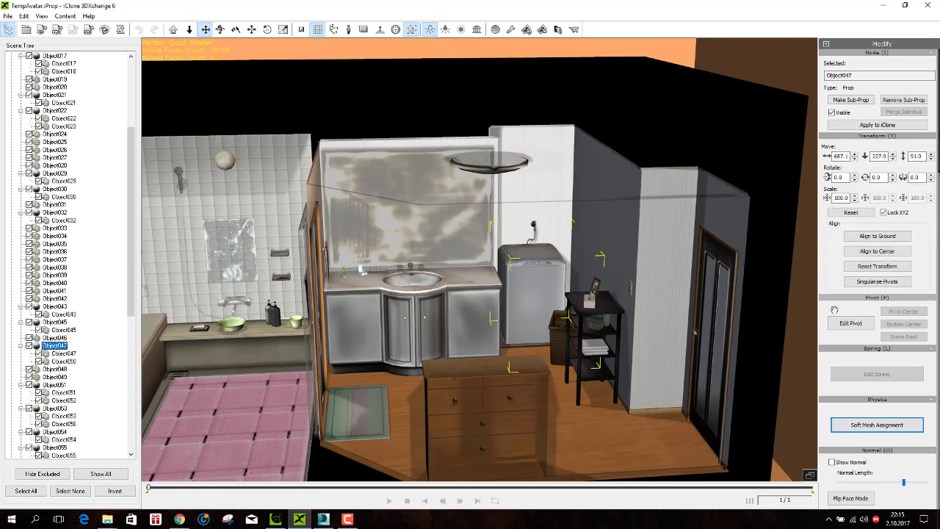
pyautogui.click(851, 323)
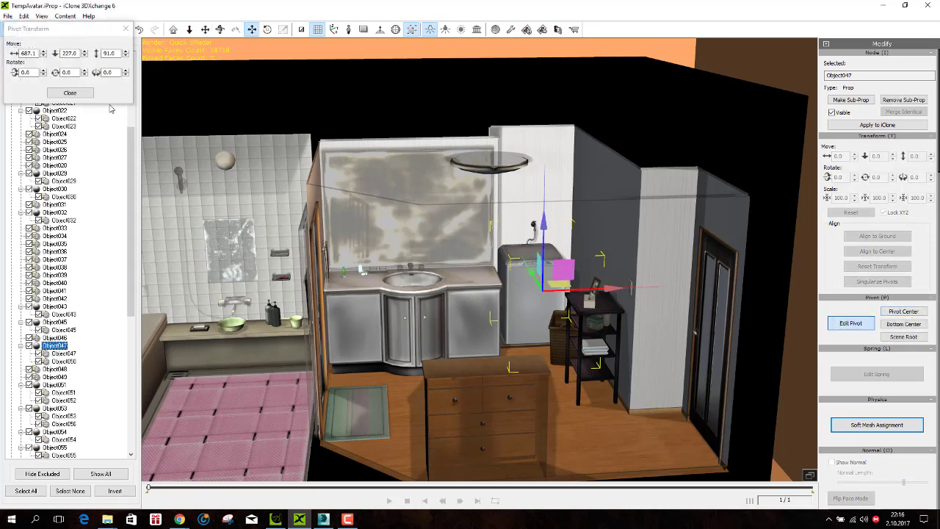
pyautogui.click(70, 92)
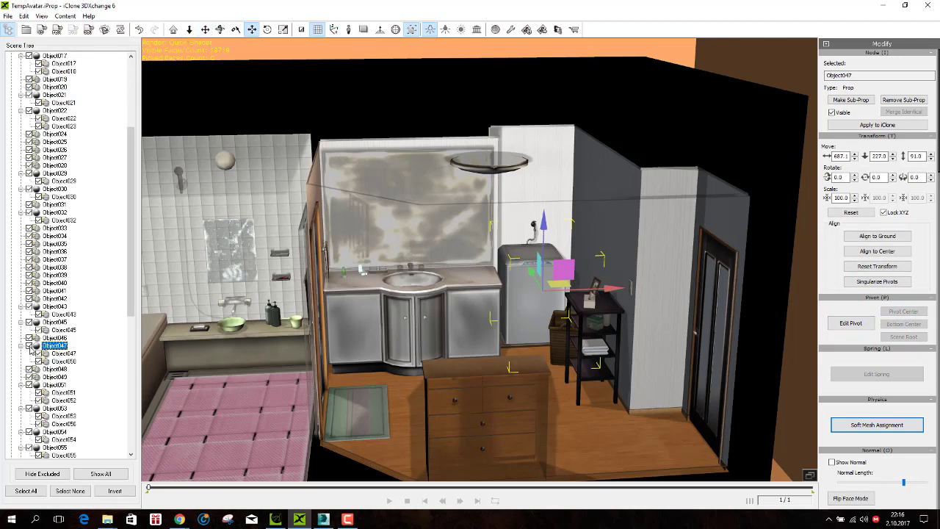
pyautogui.click(29, 347)
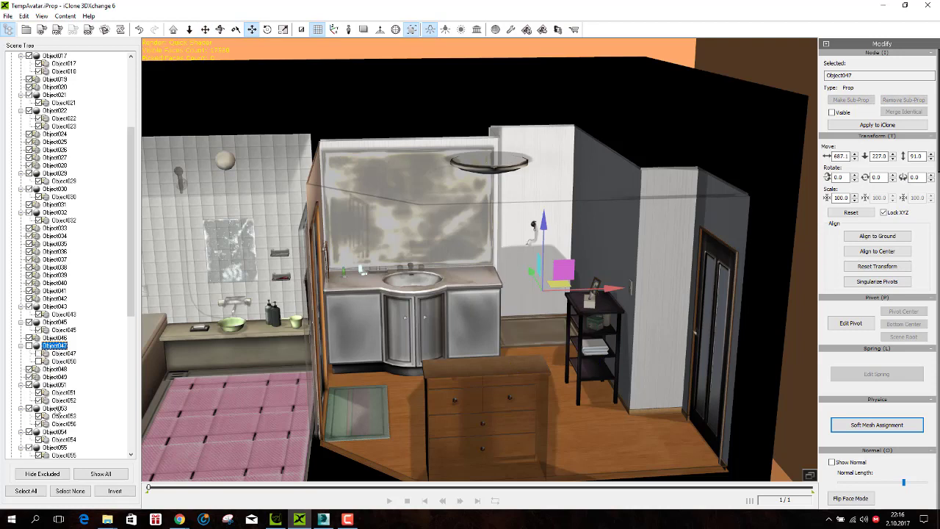
# - Hide excluded objects, select Double Bathroom through Object083, and export only the selection to iClone
pyautogui.click(44, 473)
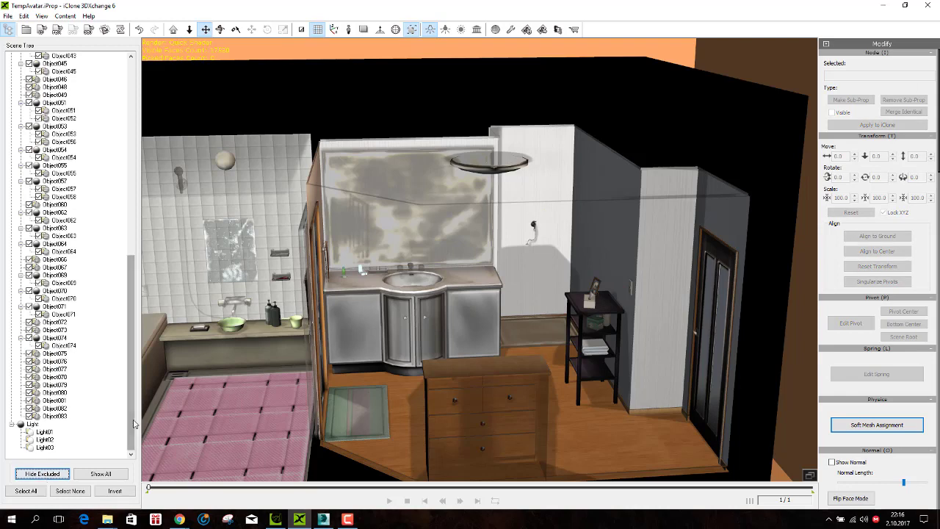
pyautogui.moveTo(134, 418); pyautogui.dragTo(134, 222)
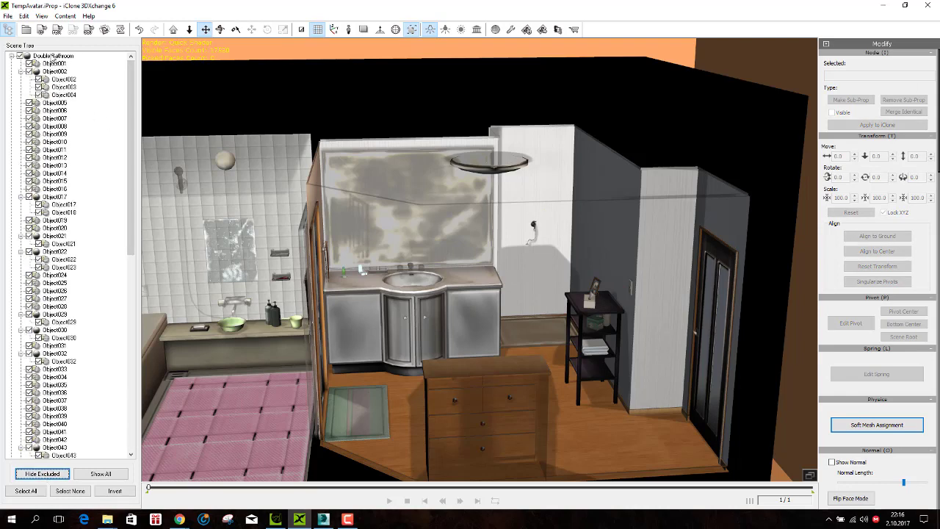
pyautogui.click(52, 56)
pyautogui.moveTo(132, 138); pyautogui.dragTo(124, 391)
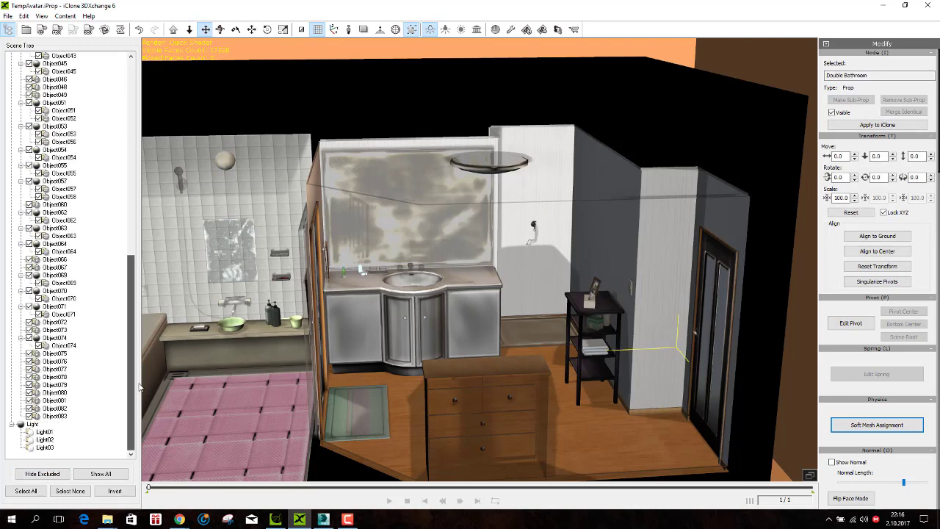
pyautogui.keyDown('shift'); pyautogui.click(59, 417); pyautogui.keyUp('shift')
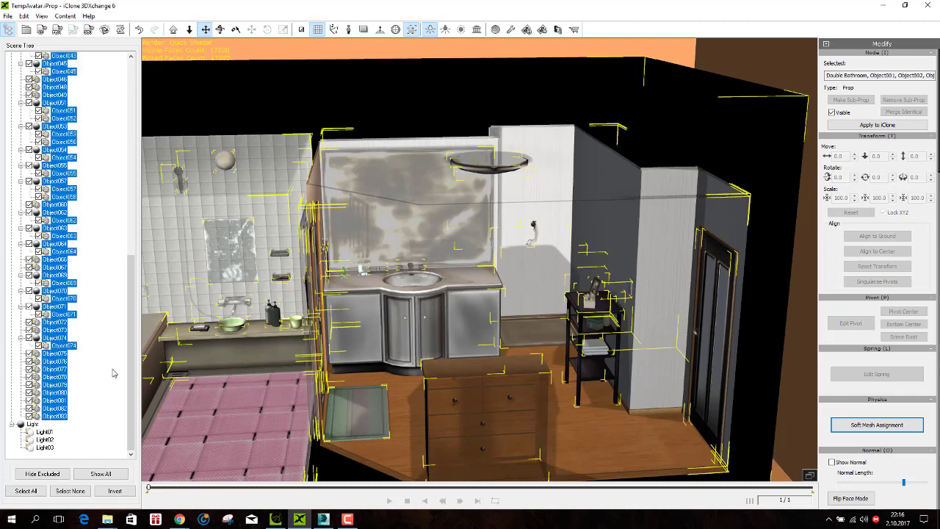
pyautogui.click(41, 30)
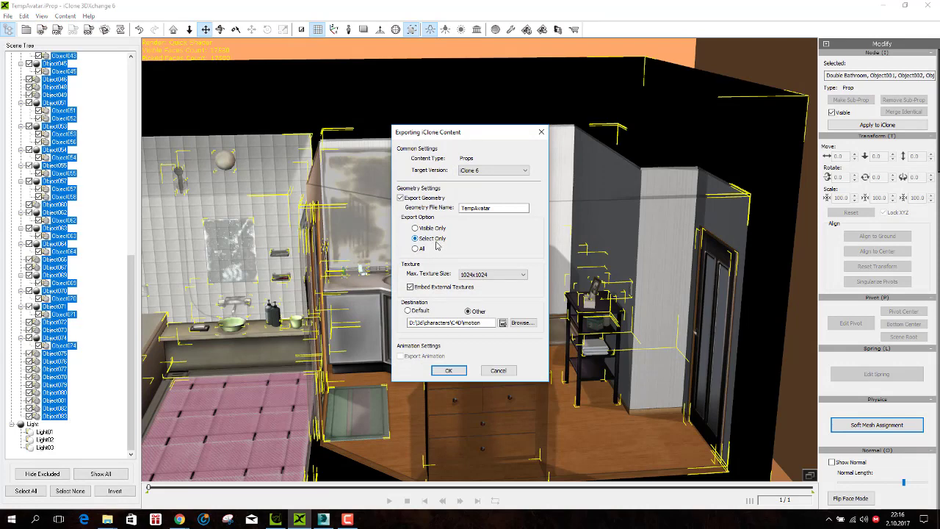
pyautogui.click(448, 370)
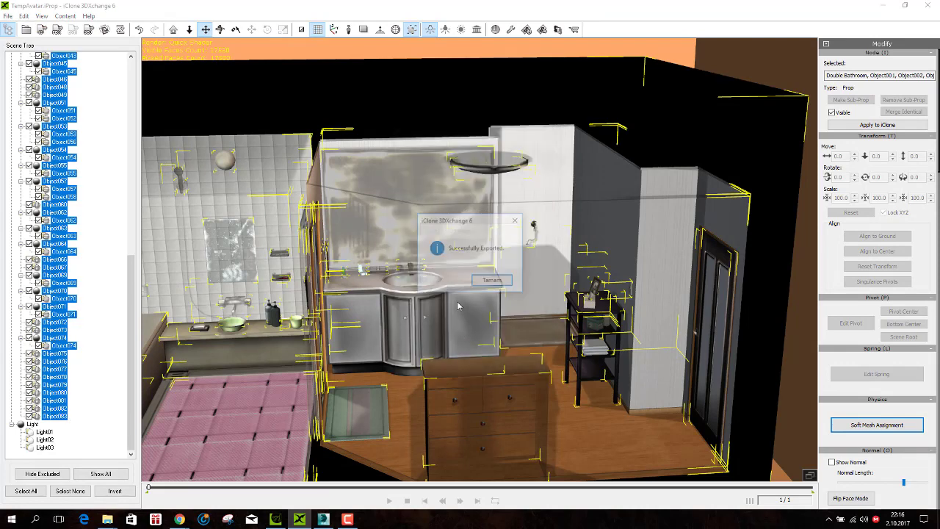
pyautogui.click(477, 287)
pyautogui.moveTo(276, 519)
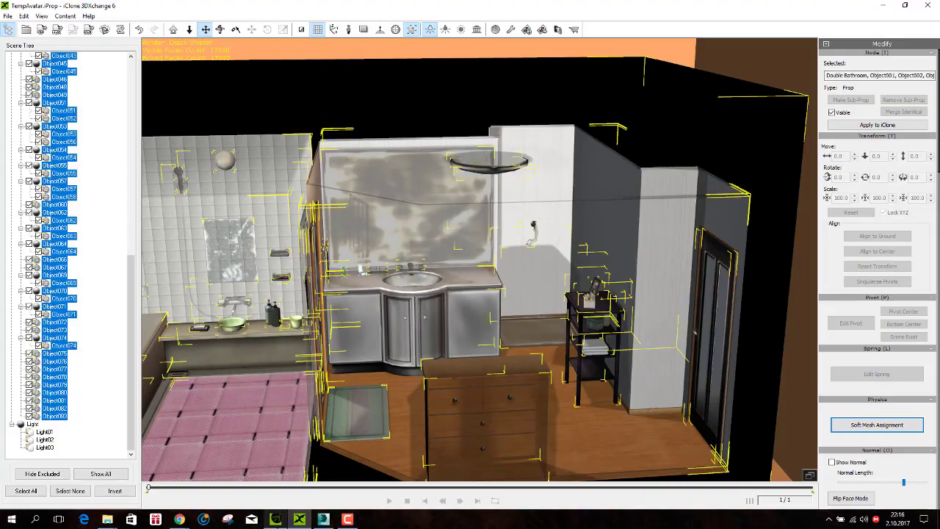
pyautogui.click(276, 521)
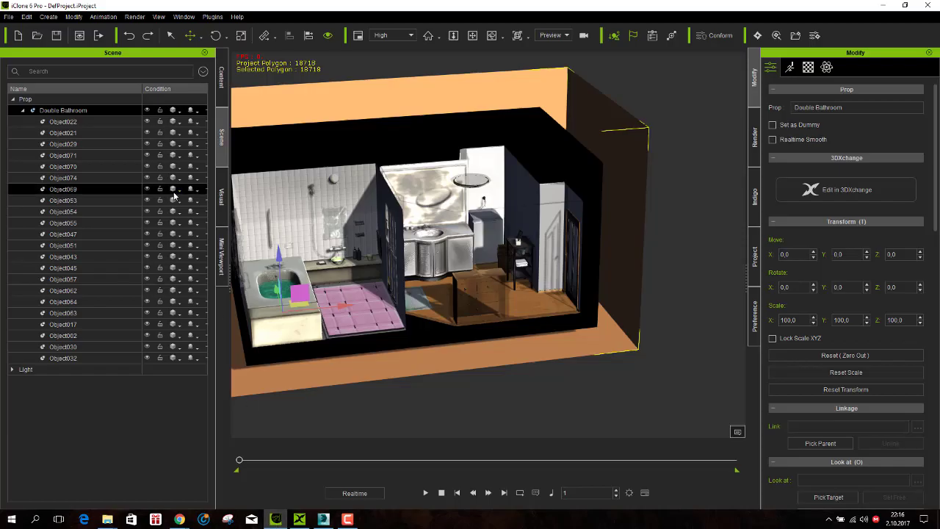
# - Start a new project without saving and import the TempAvatar prop from the imotion folder
pyautogui.click(18, 35)
pyautogui.click(519, 288)
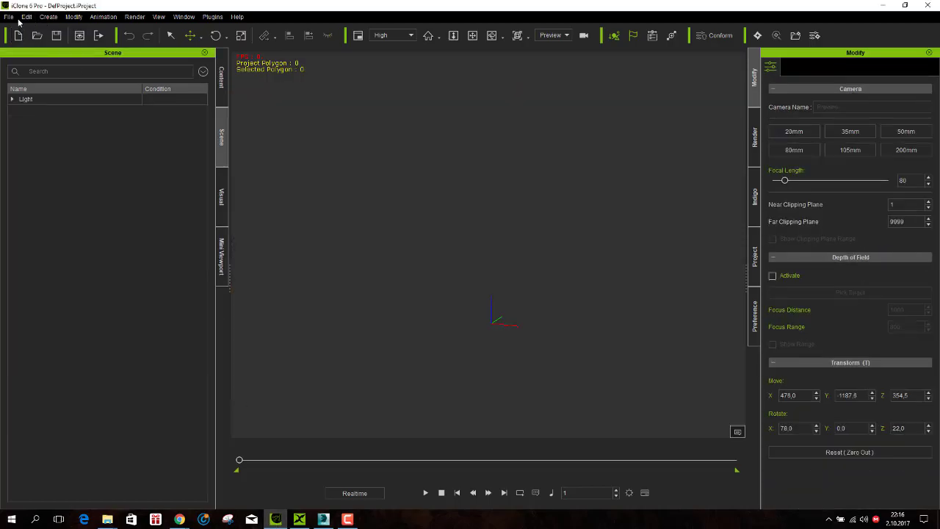
pyautogui.click(9, 16)
pyautogui.click(57, 86)
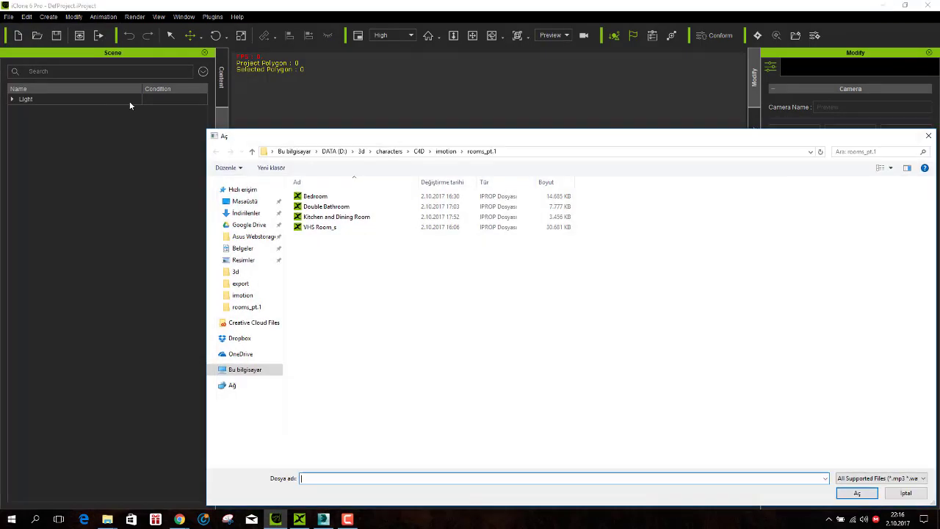
pyautogui.click(446, 149)
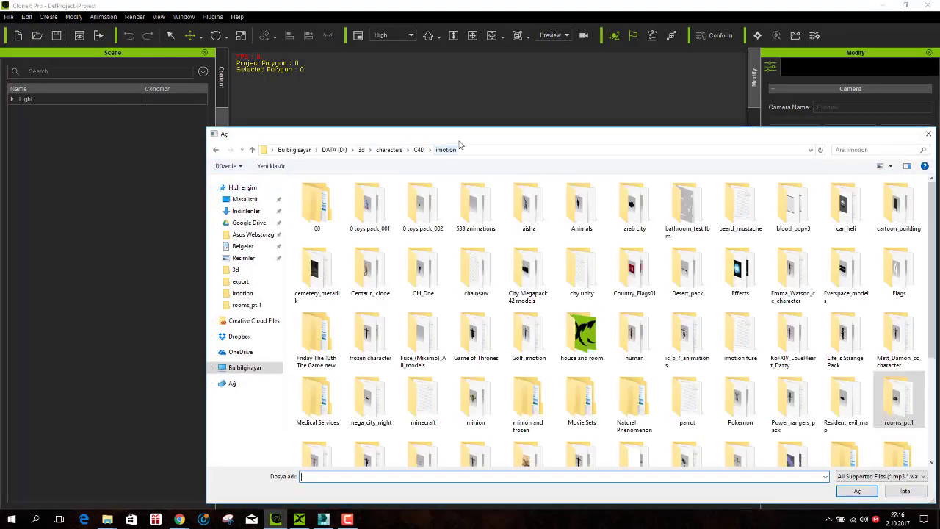
pyautogui.moveTo(465, 141); pyautogui.dragTo(278, 43)
pyautogui.scroll(-3, 353, 205)
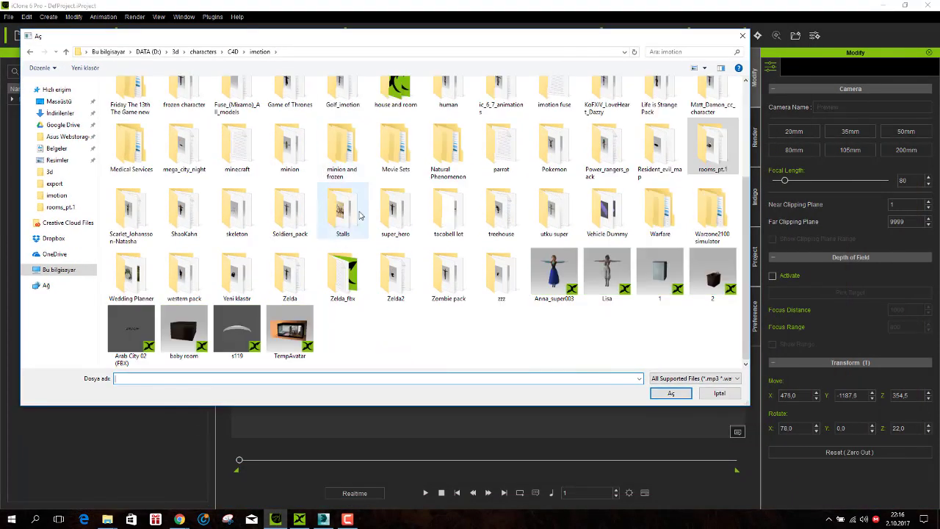
pyautogui.doubleClick(291, 333)
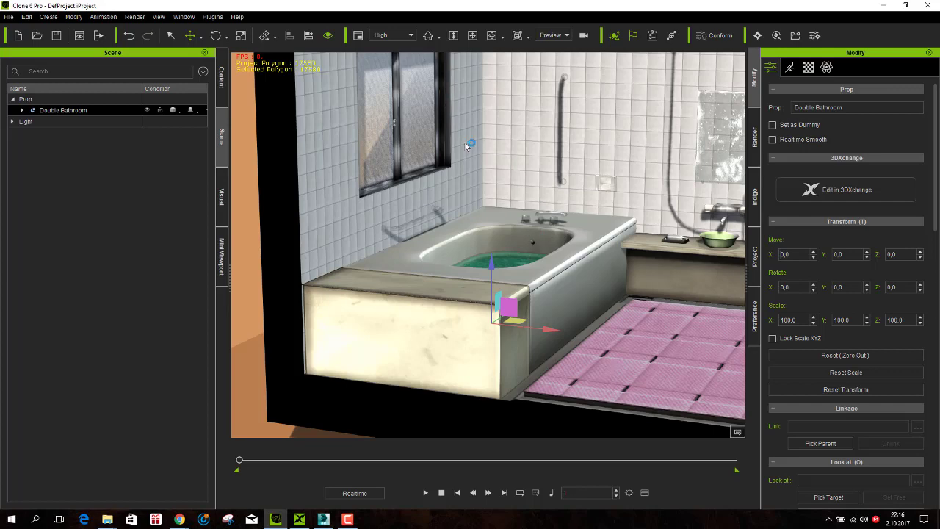
# - Orbit and reposition the camera to frame the vanity and shelf
pyautogui.moveTo(466, 144); pyautogui.dragTo(493, 133, button='right')
pyautogui.click(470, 35)
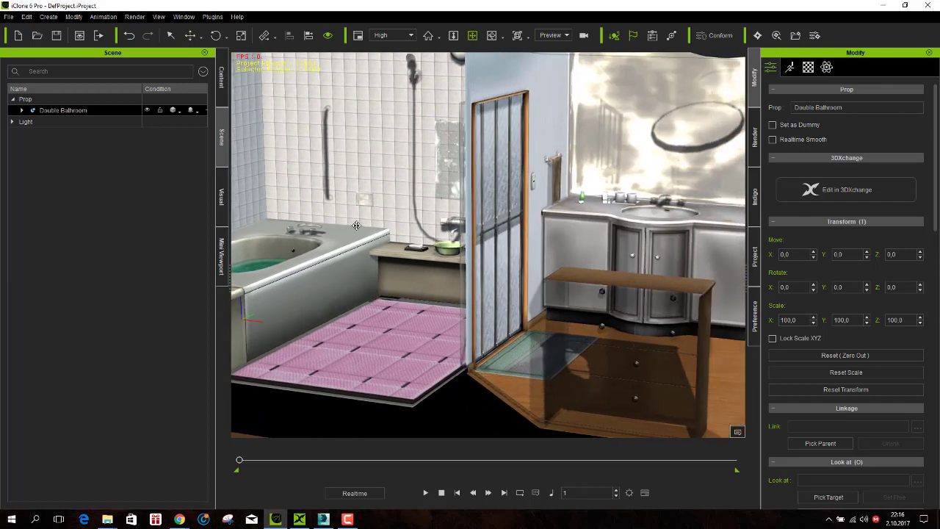
pyautogui.click(493, 37)
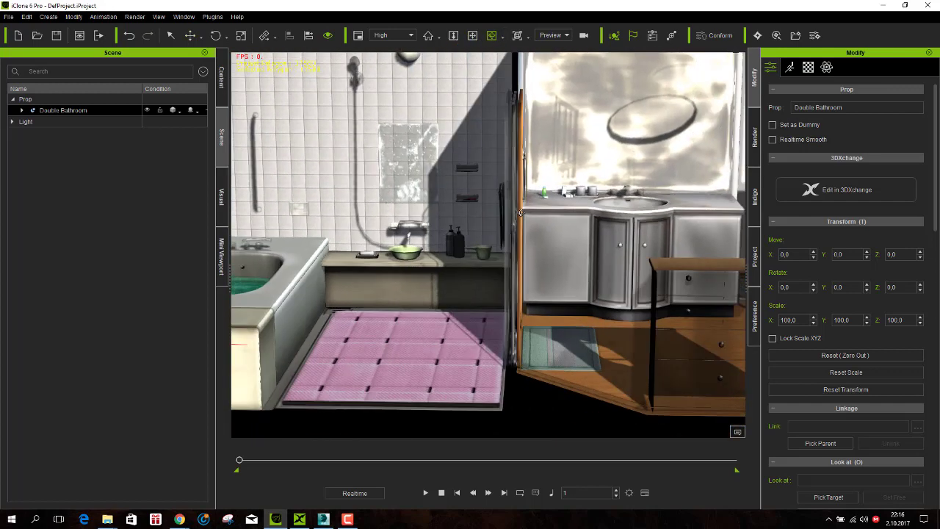
pyautogui.click(473, 35)
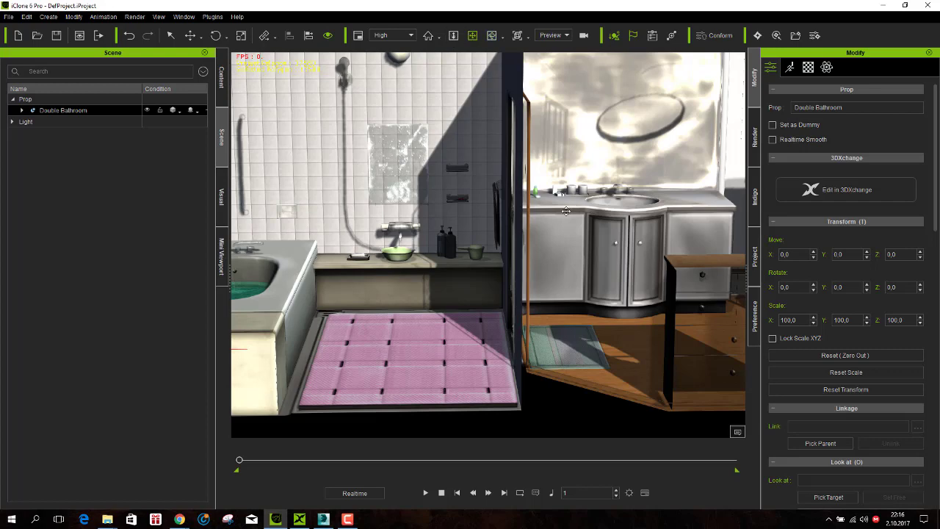
pyautogui.moveTo(566, 211)
pyautogui.mouseDown()
pyautogui.moveTo(356, 213)
pyautogui.moveTo(583, 242)
pyautogui.mouseUp()
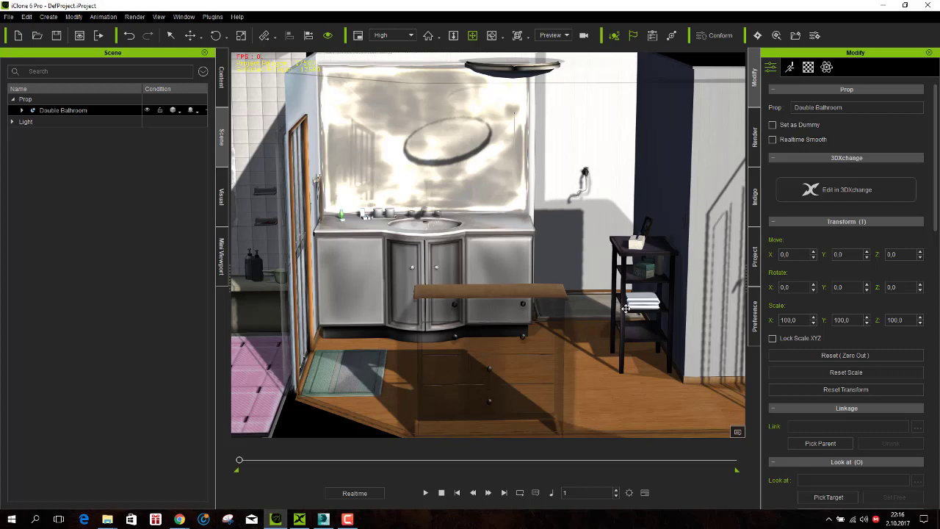
# - Import models 1 and 2 into the bathroom scene
pyautogui.click(8, 16)
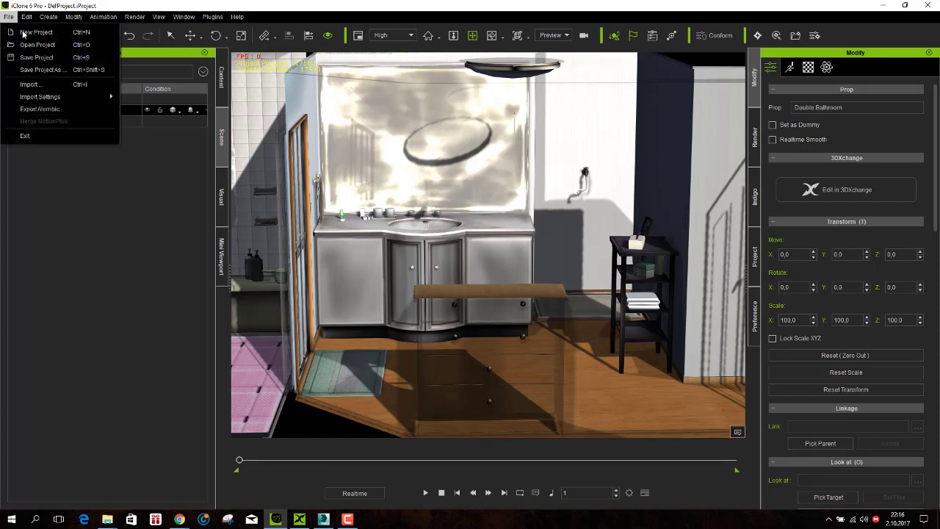
pyautogui.click(36, 85)
pyautogui.scroll(-5, 661, 298)
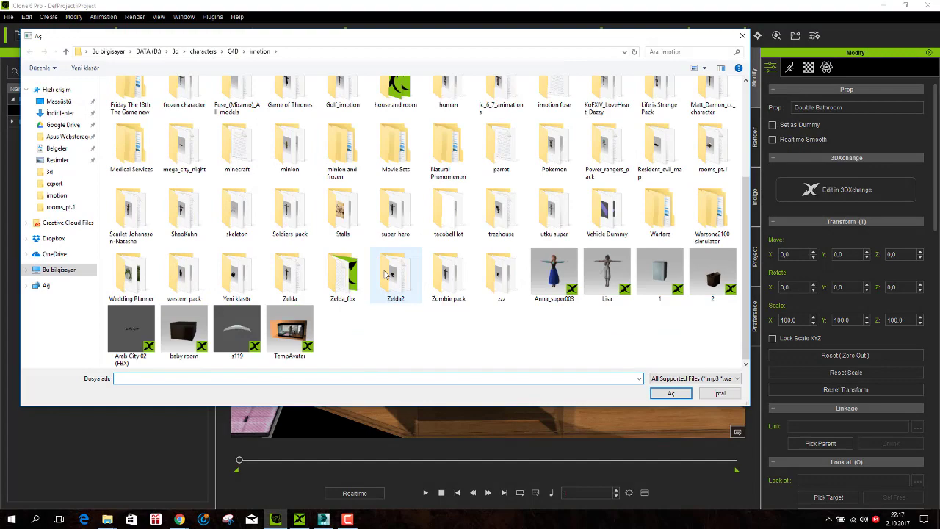
pyautogui.click(661, 297)
pyautogui.doubleClick(662, 271)
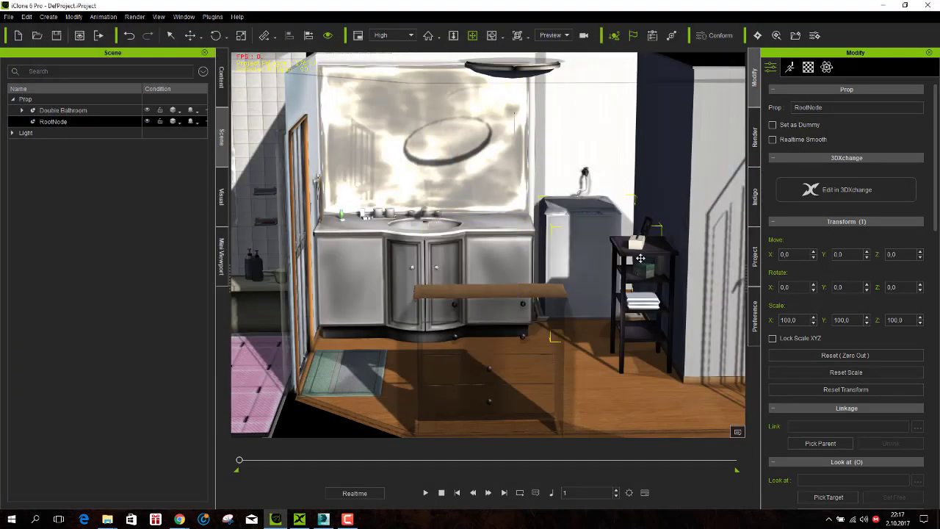
pyautogui.click(9, 16)
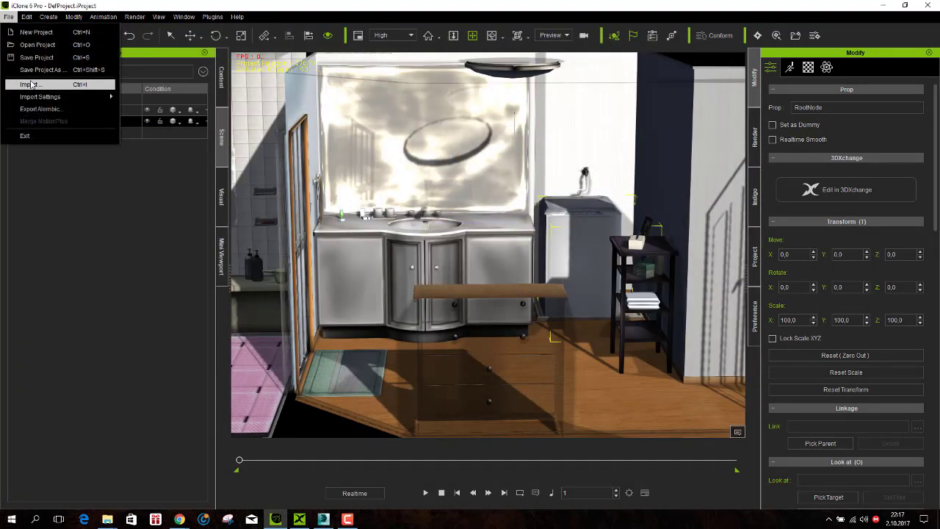
pyautogui.click(31, 85)
pyautogui.click(711, 278)
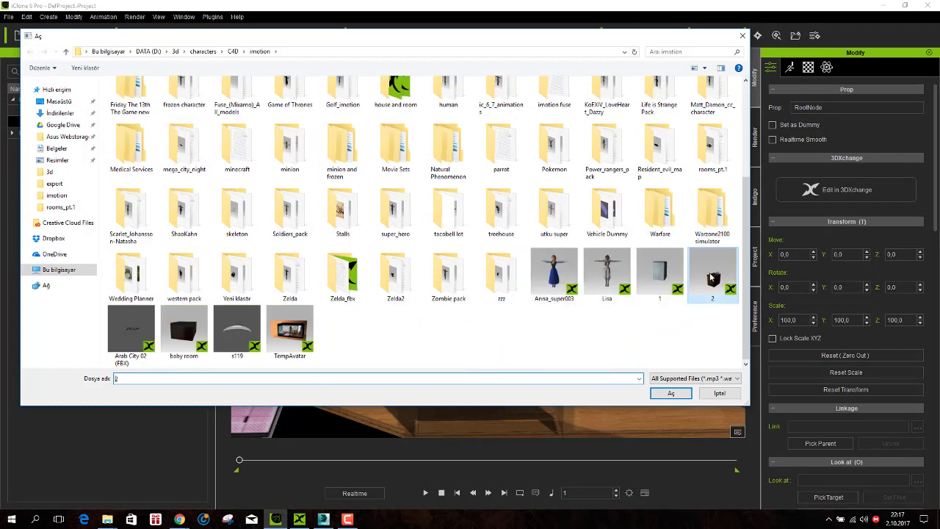
pyautogui.doubleClick(711, 278)
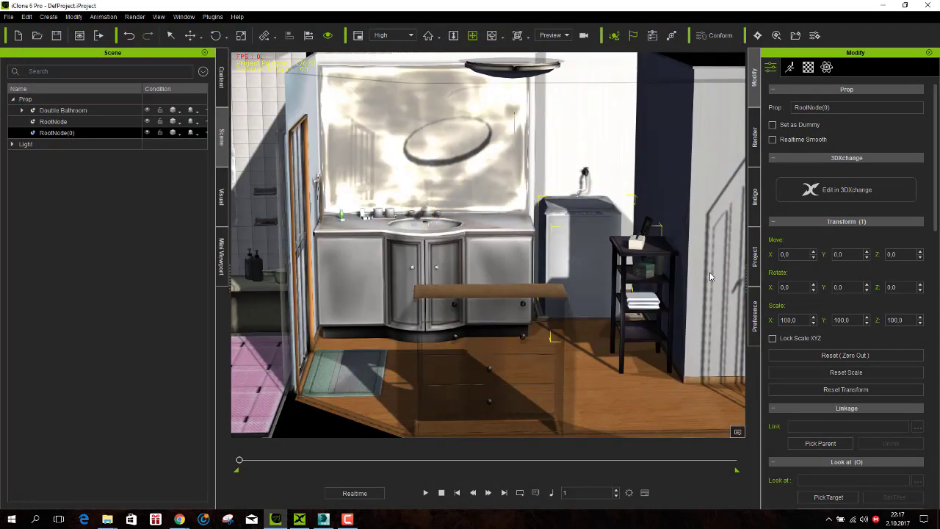
# - Set the pivot to Middle, test-move the selected prop toward the viewer, then undo
pyautogui.click(189, 37)
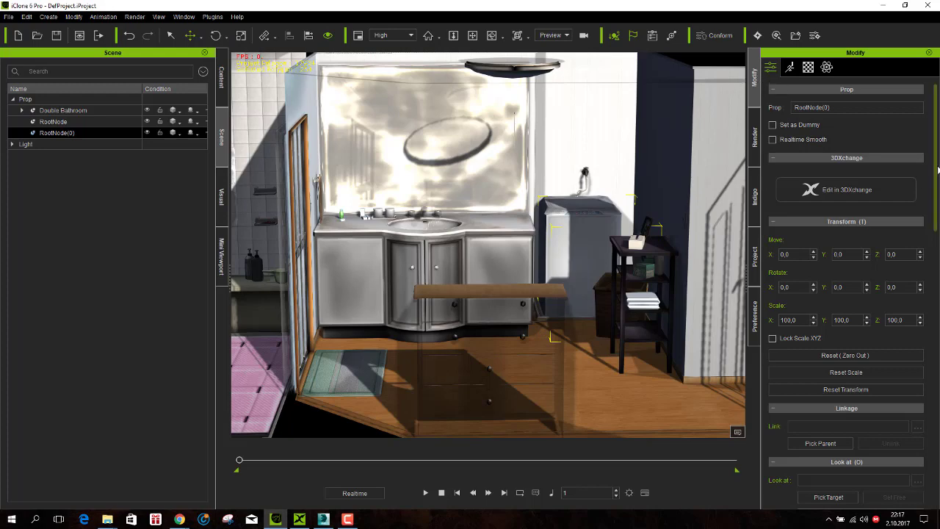
pyautogui.scroll(-10, 878, 294)
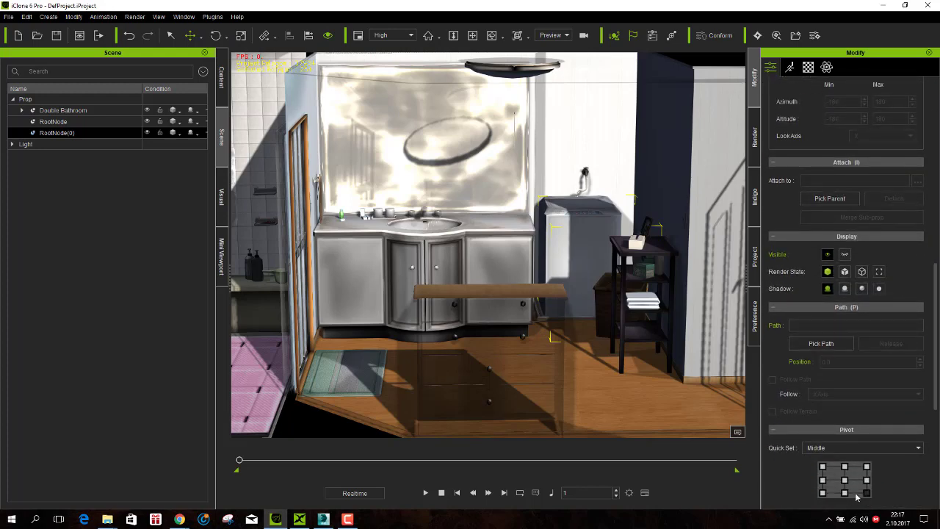
pyautogui.click(845, 481)
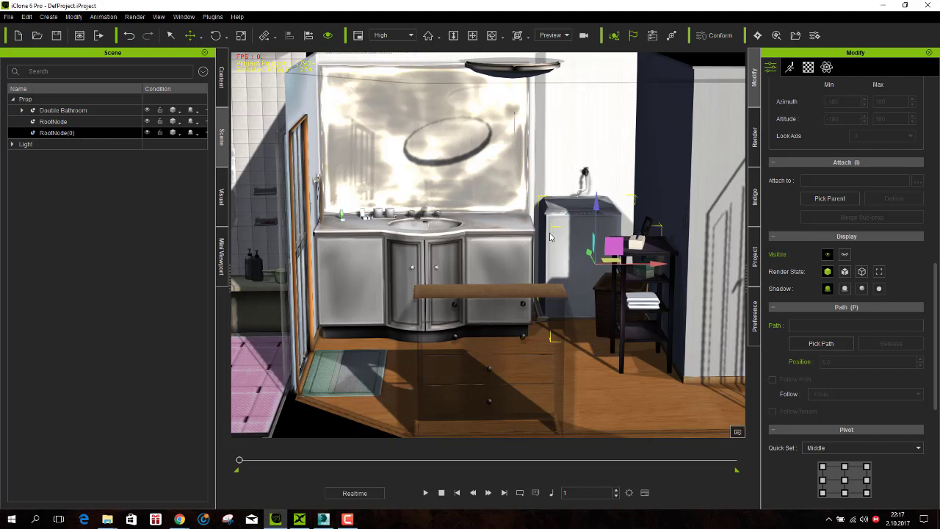
pyautogui.moveTo(588, 254)
pyautogui.mouseDown()
pyautogui.moveTo(630, 353)
pyautogui.moveTo(632, 282)
pyautogui.mouseUp()
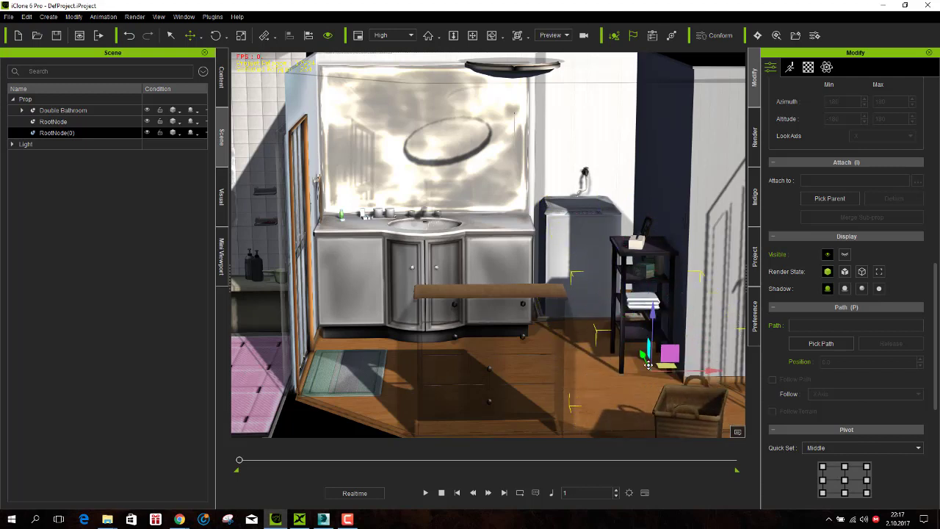
pyautogui.click(129, 35)
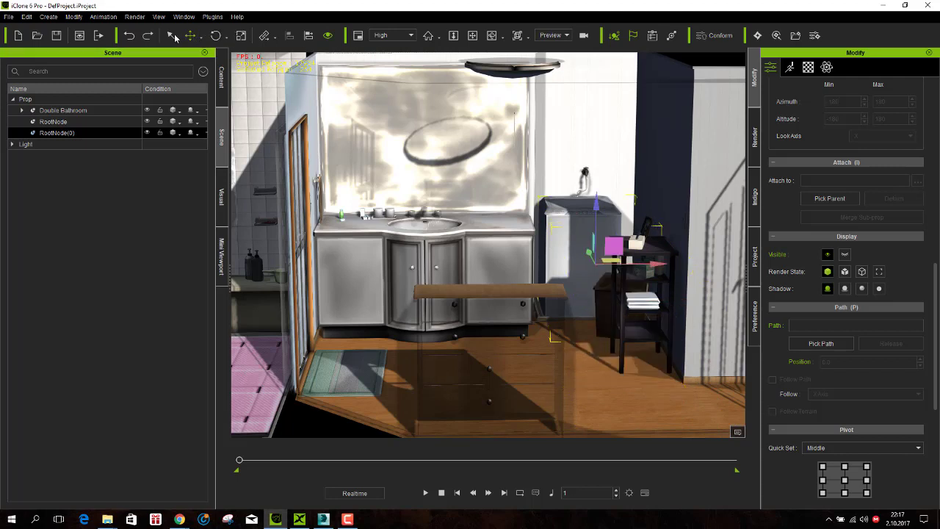
# - Select the RootNode washing machine, centre its pivot, test-move it, undo, and zoom out
pyautogui.click(170, 35)
pyautogui.click(583, 249)
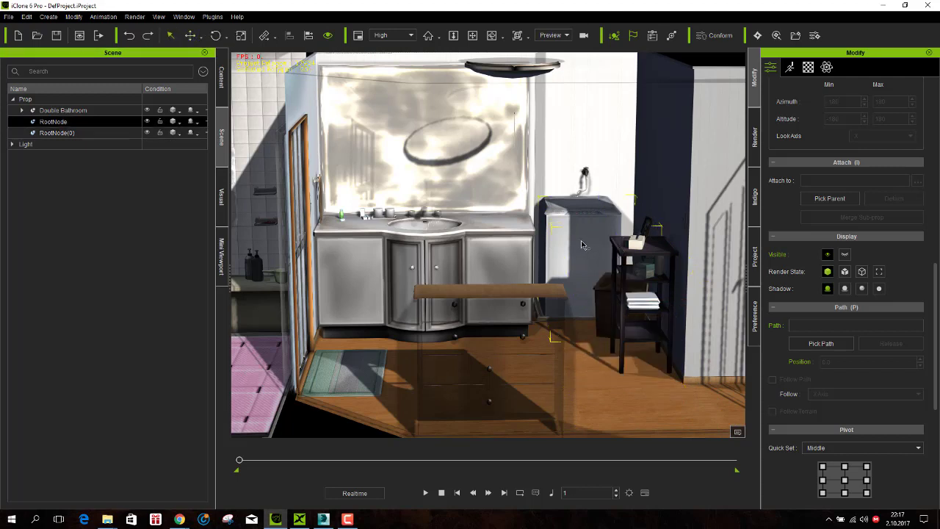
pyautogui.click(190, 35)
pyautogui.scroll(-3, 938, 345)
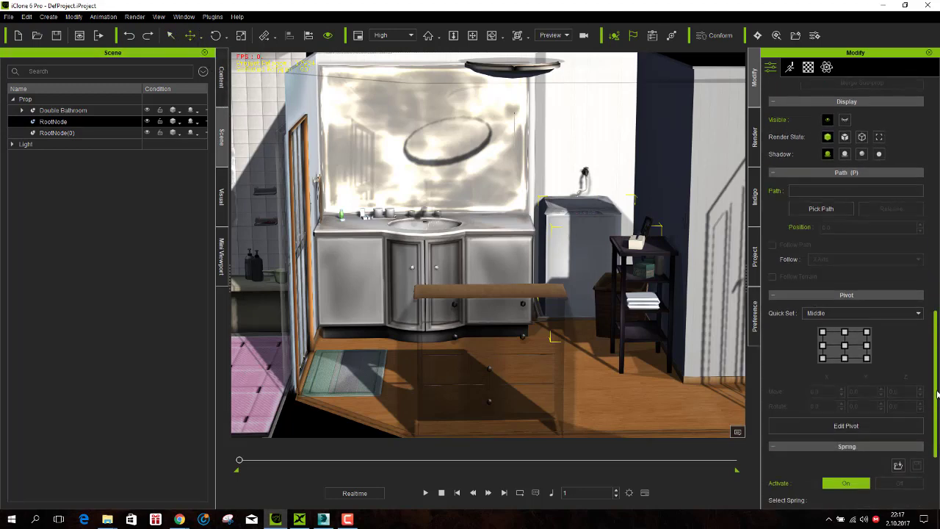
pyautogui.click(844, 345)
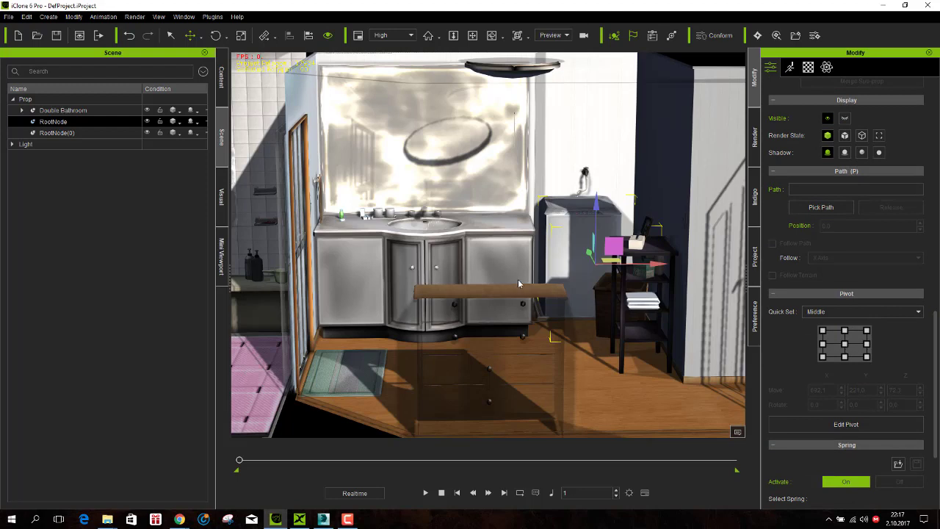
pyautogui.moveTo(588, 257)
pyautogui.mouseDown()
pyautogui.moveTo(635, 353)
pyautogui.moveTo(598, 243)
pyautogui.mouseUp()
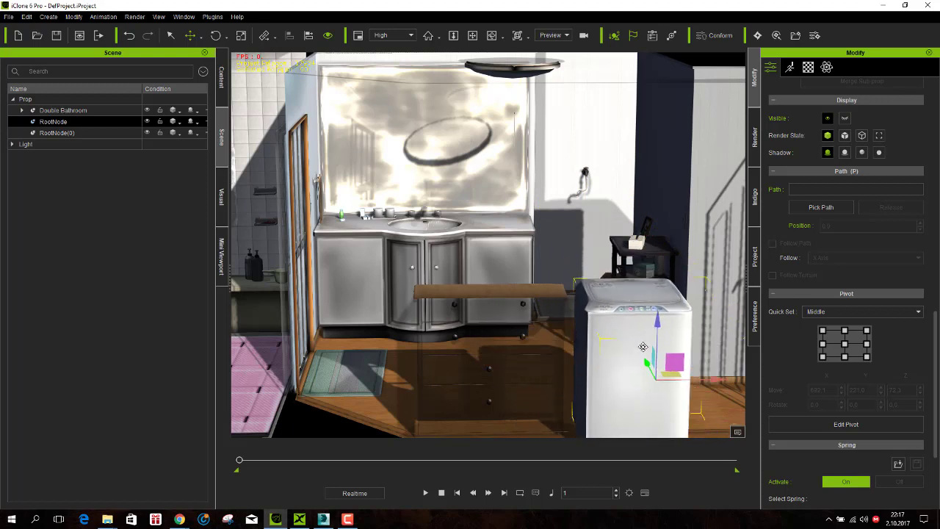
pyautogui.click(129, 35)
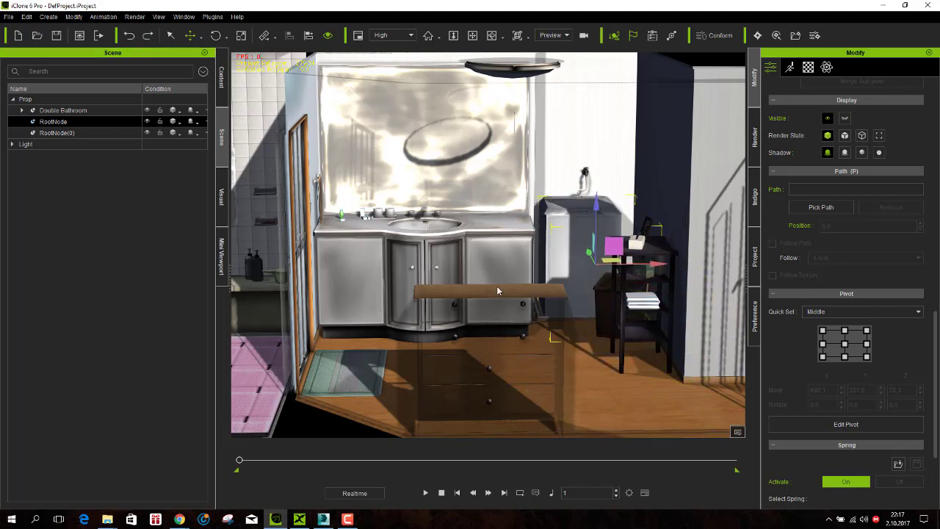
pyautogui.scroll(-2, 528, 295)
pyautogui.scroll(-3, 529, 324)
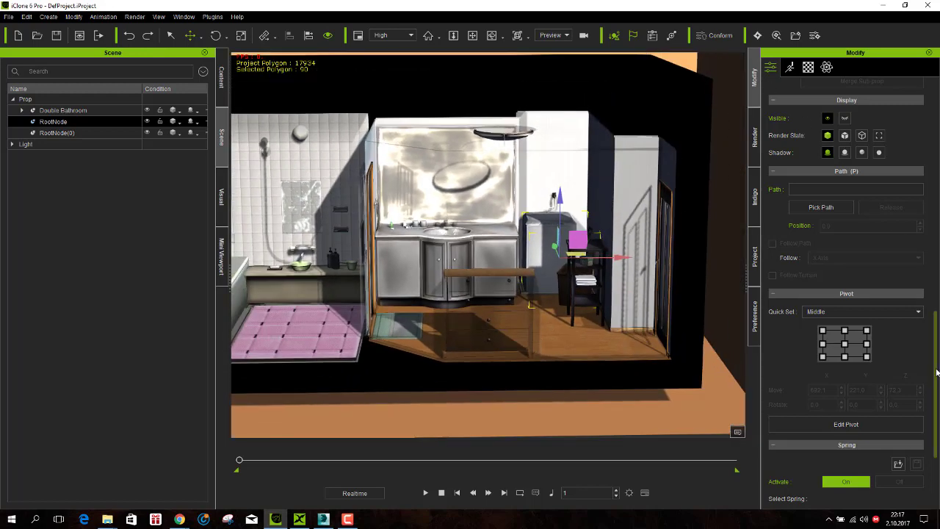
# - Preview the washing machine prop in 3DXchange, return to iClone, and bring up its Attach options
pyautogui.moveTo(938, 373); pyautogui.dragTo(937, 143)
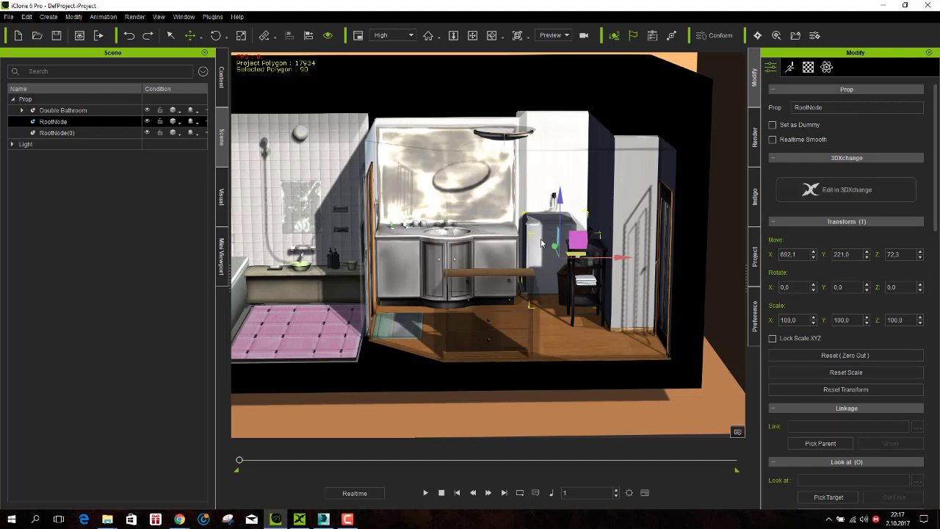
pyautogui.click(797, 189)
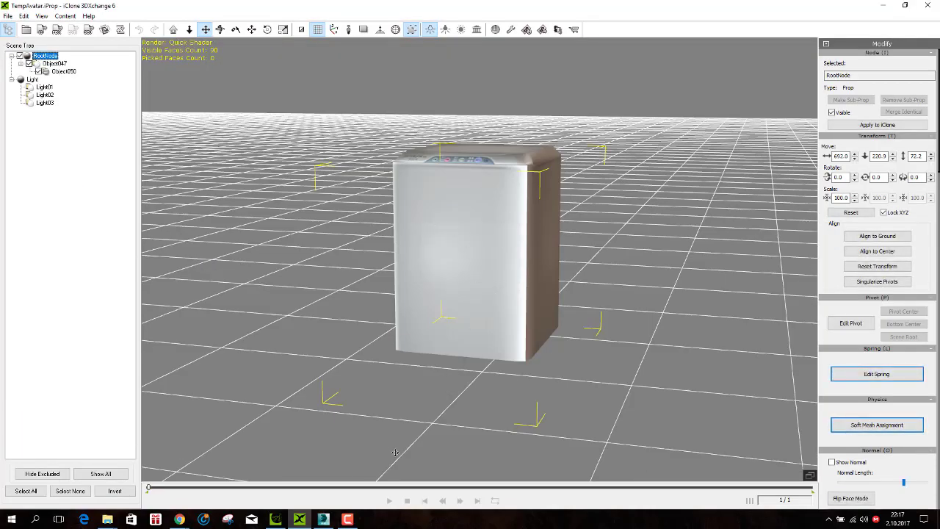
pyautogui.click(275, 520)
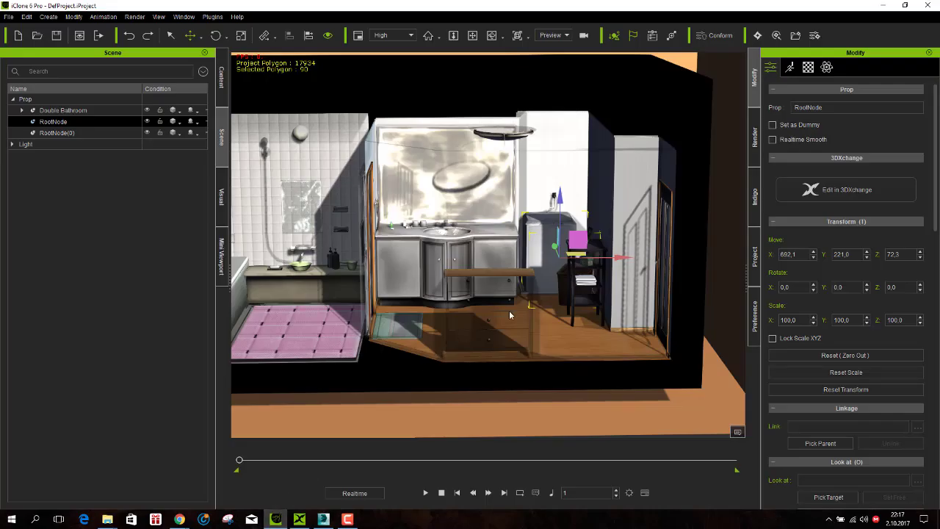
pyautogui.rightClick(544, 252)
pyautogui.moveTo(572, 306)
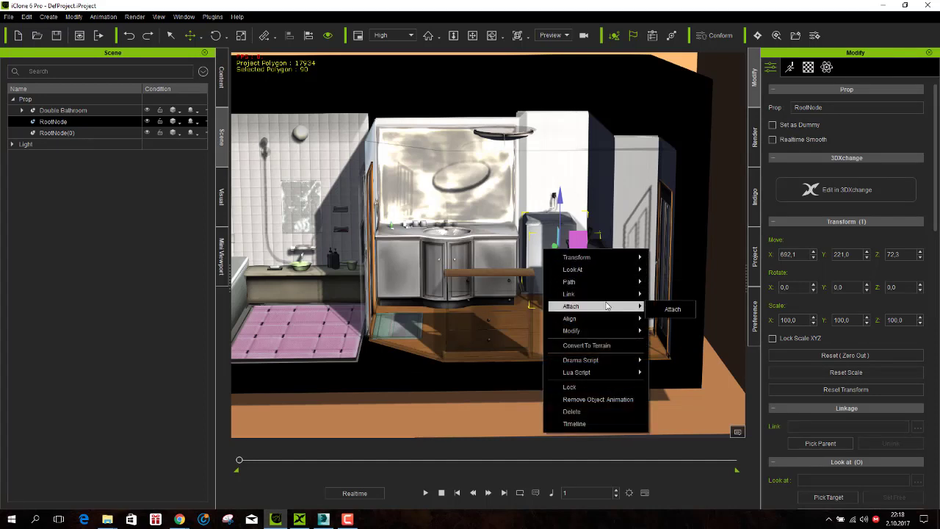
# - Attach RootNode and RootNode(0) to sink cabinet Object051, then send Double Bathroom to 3DXchange
pyautogui.click(671, 307)
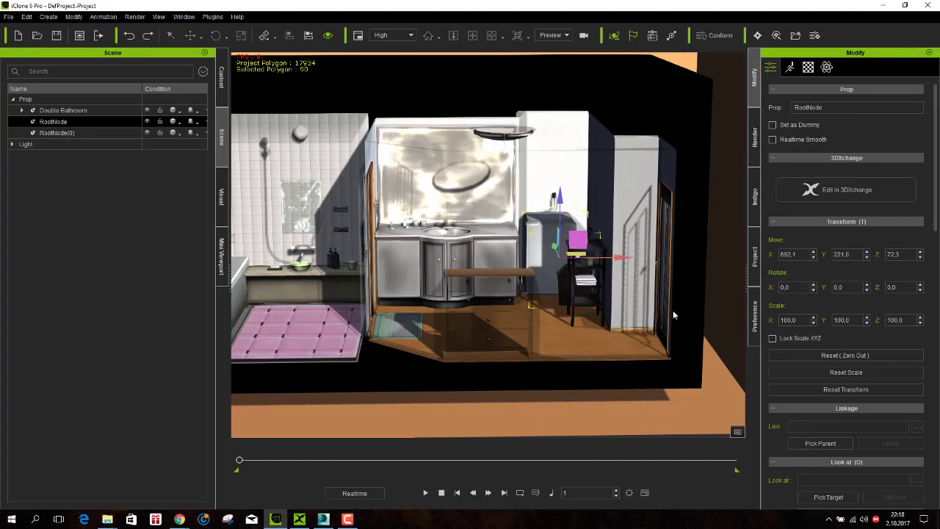
pyautogui.click(479, 250)
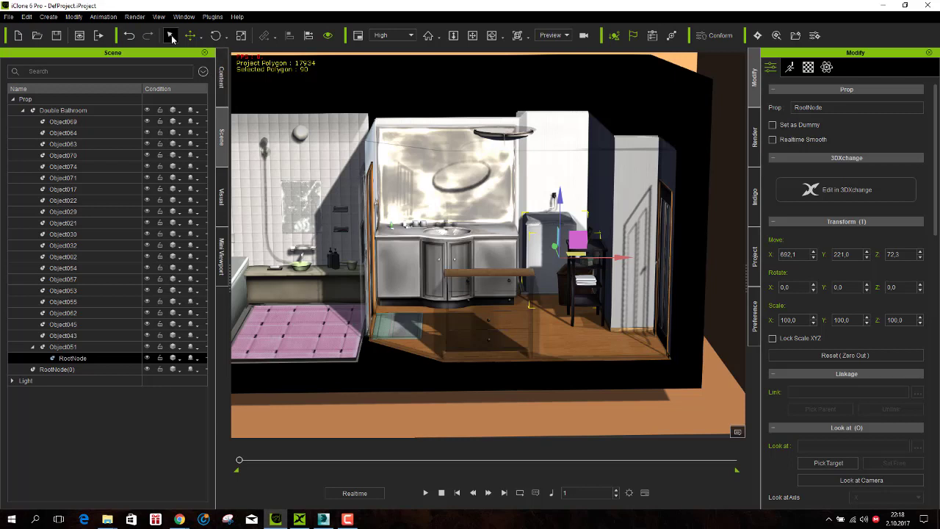
pyautogui.click(175, 36)
pyautogui.click(565, 286)
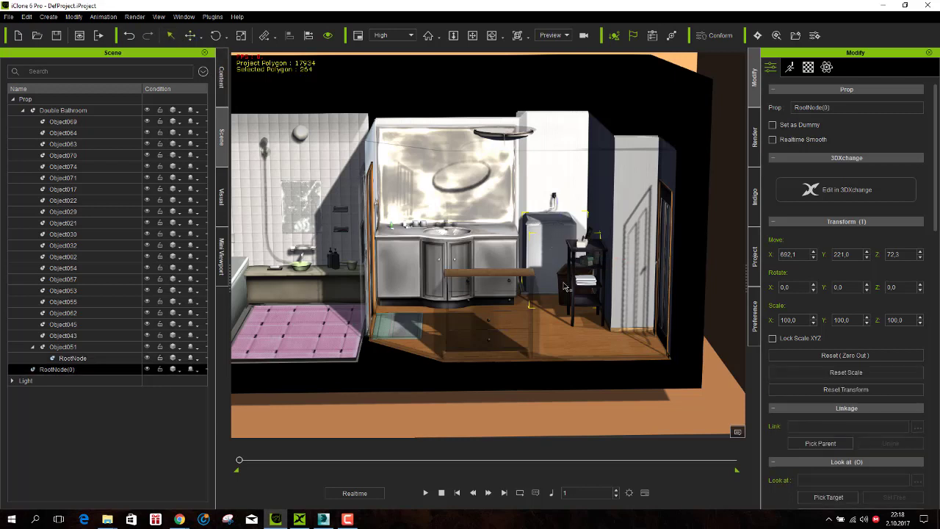
pyautogui.rightClick(567, 288)
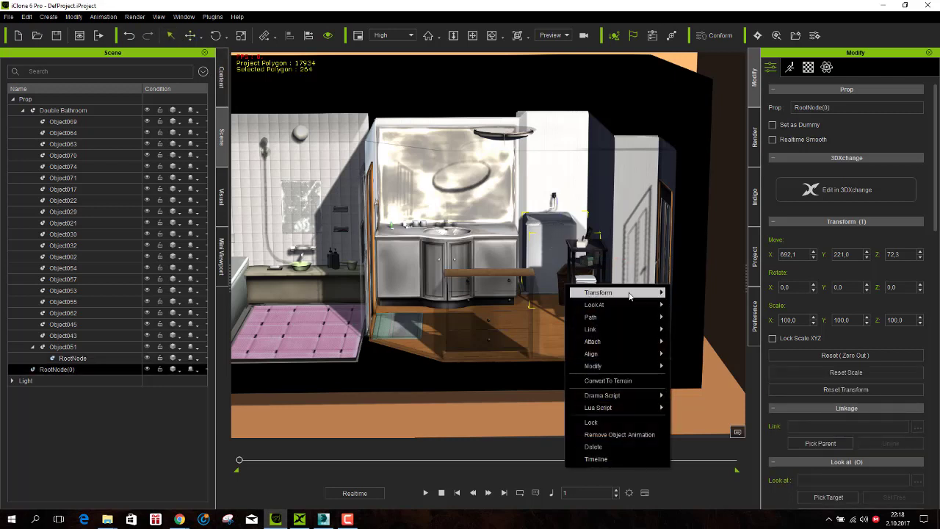
pyautogui.click(691, 343)
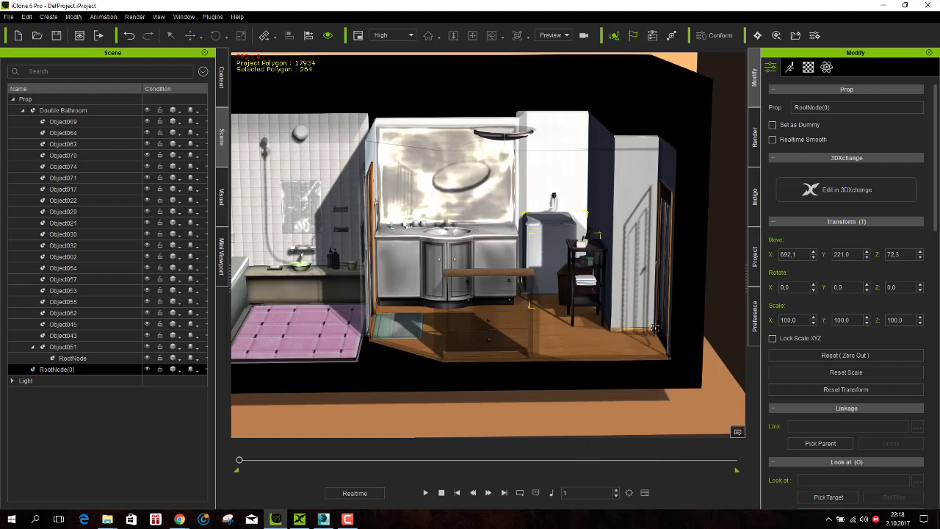
pyautogui.click(494, 257)
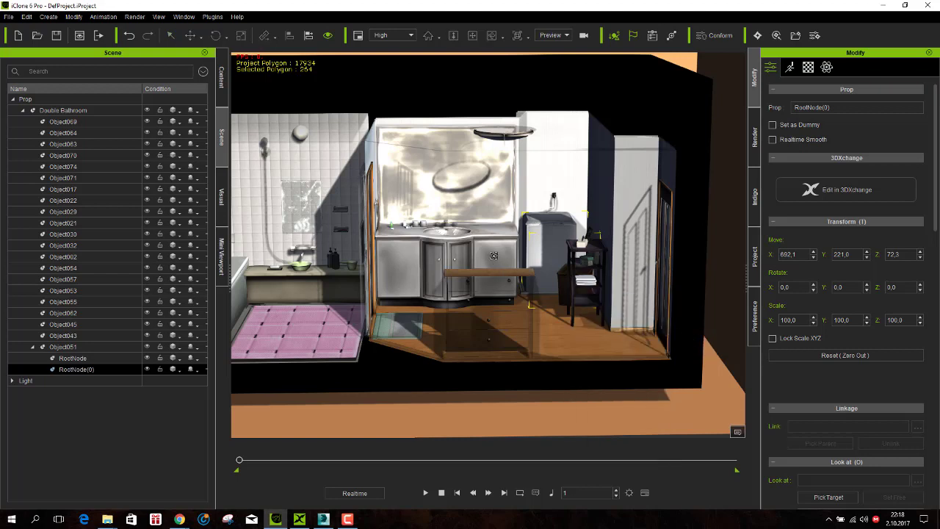
pyautogui.click(63, 110)
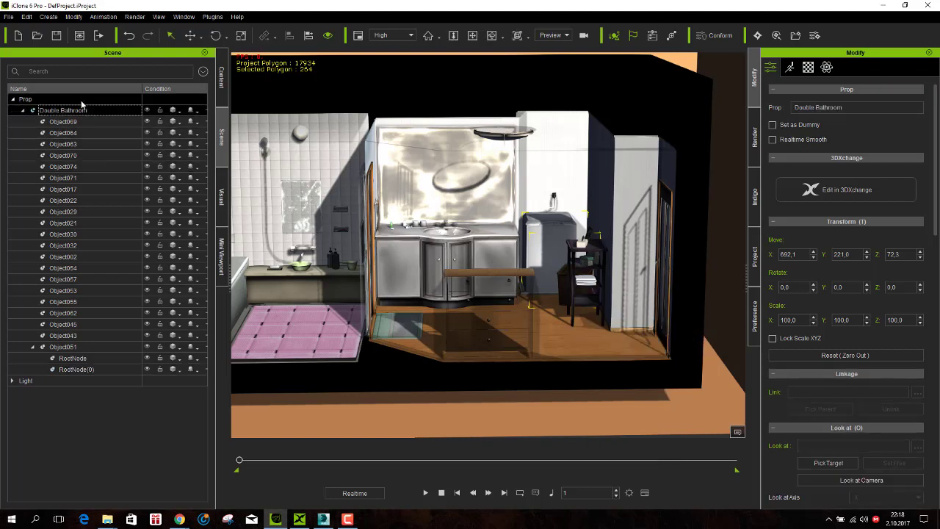
pyautogui.click(795, 192)
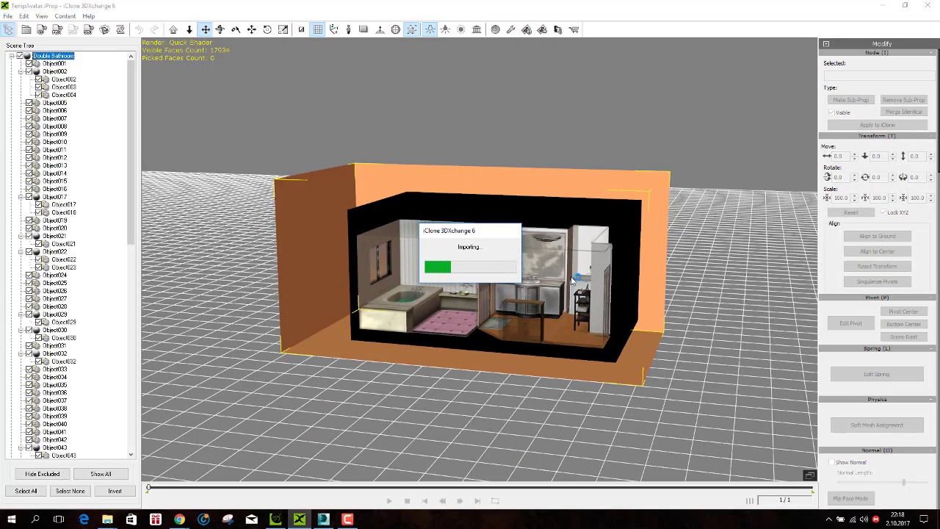
# - Zoom and orbit around the loaded bathroom and select the washing machine mesh Object050
pyautogui.scroll(2, 570, 276)
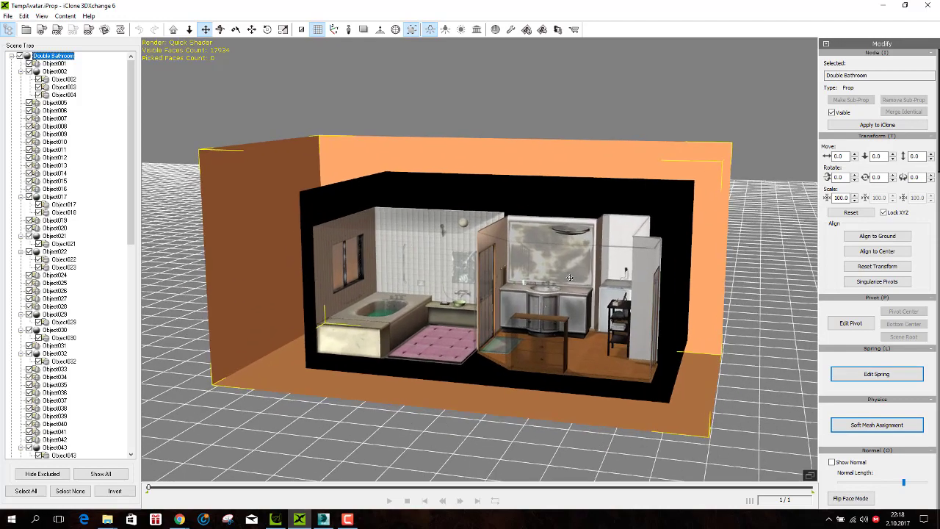
pyautogui.scroll(3, 570, 276)
pyautogui.scroll(3, 570, 276)
pyautogui.scroll(3, 570, 276)
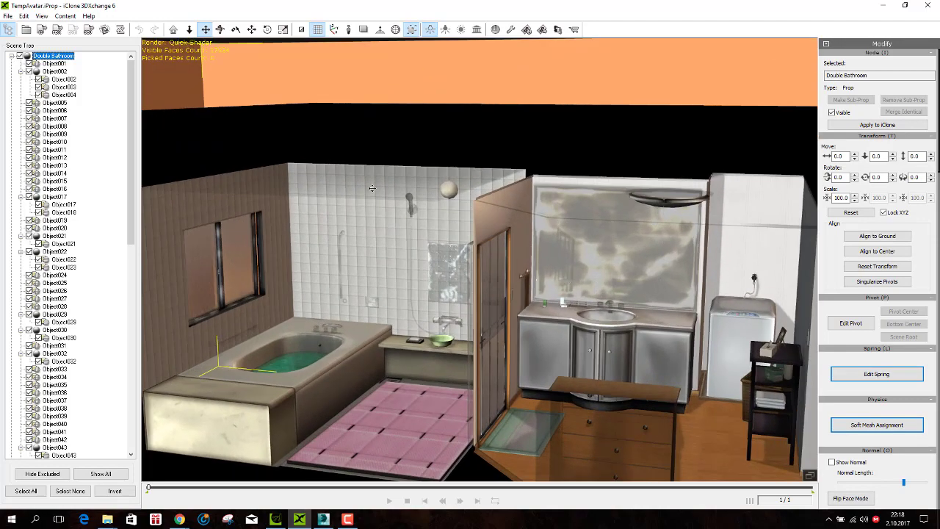
pyautogui.click(221, 29)
pyautogui.moveTo(345, 242)
pyautogui.mouseDown()
pyautogui.moveTo(428, 247)
pyautogui.moveTo(411, 242)
pyautogui.mouseUp()
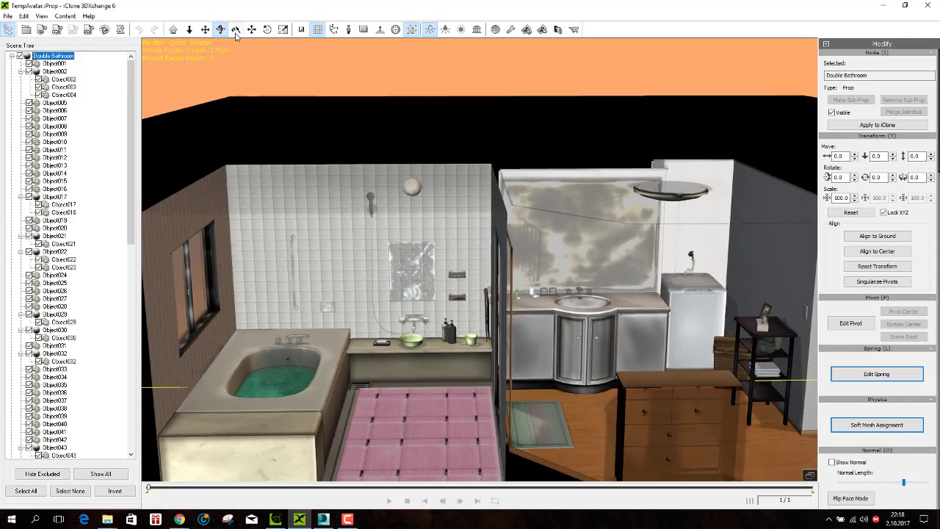
pyautogui.click(236, 31)
pyautogui.click(691, 331)
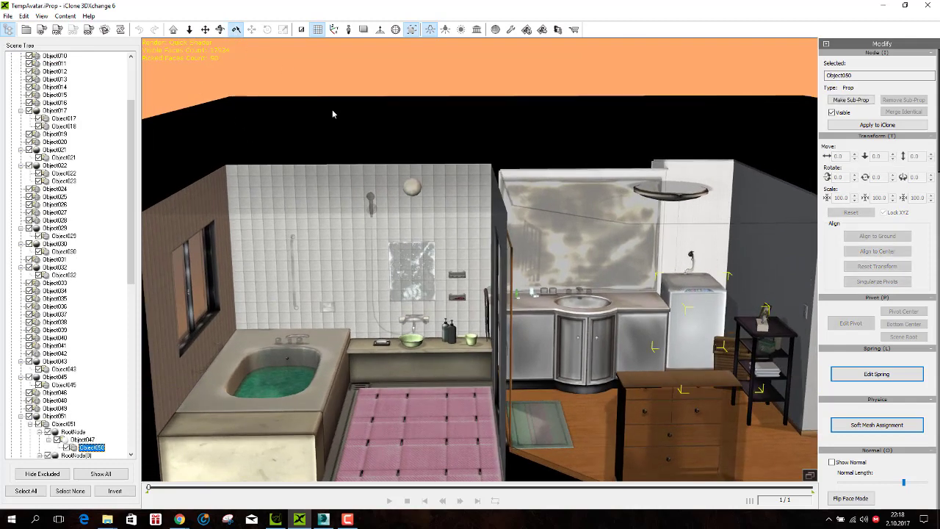
pyautogui.scroll(-2, 393, 232)
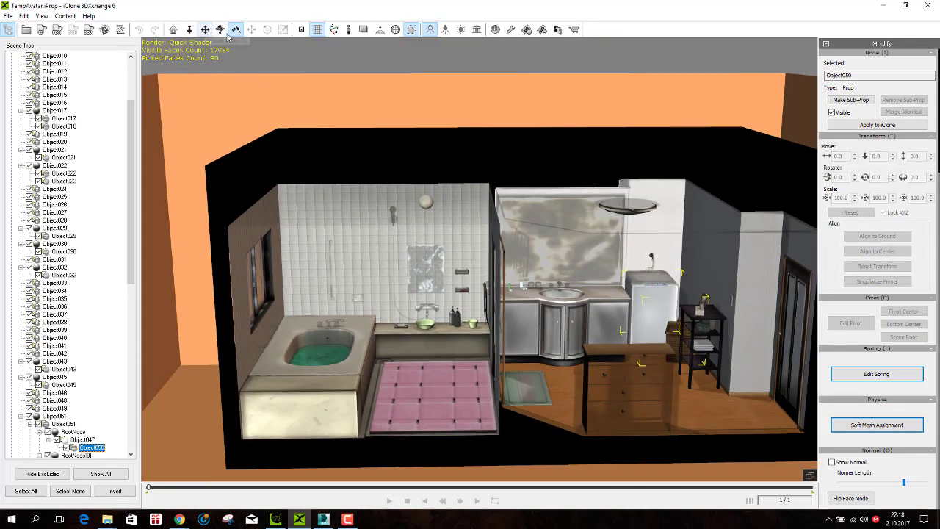
pyautogui.scroll(-7, 82, 379)
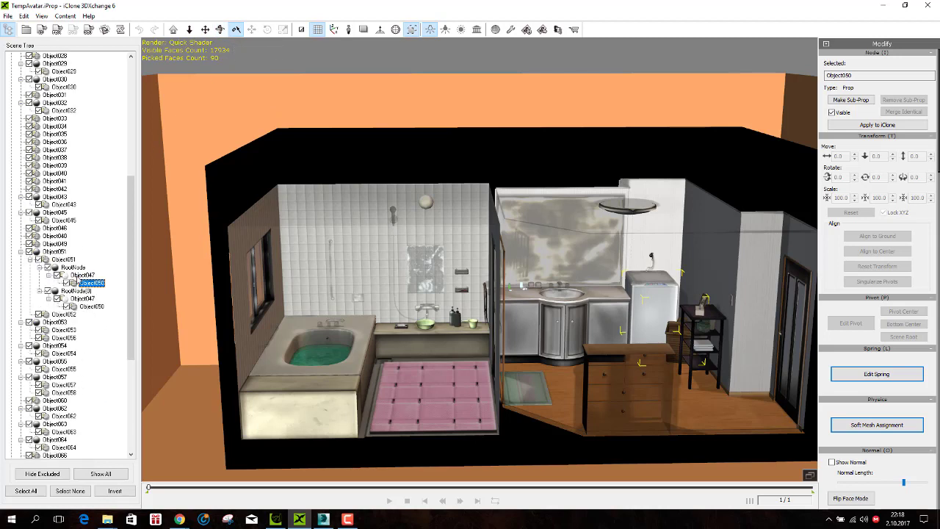
# - Check the Scene Tree: RootNode, Object047, Object050 and RootNode(0) nested under Object051
pyautogui.click(57, 252)
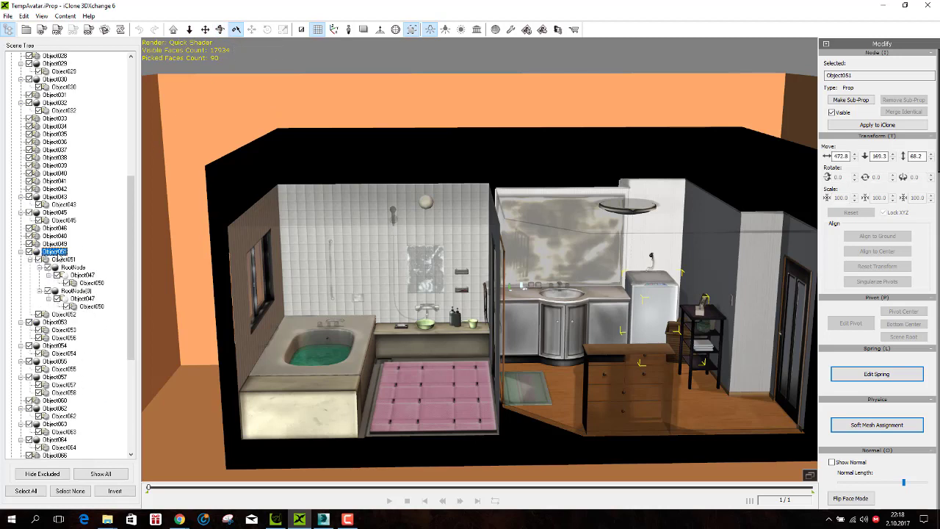
pyautogui.click(63, 260)
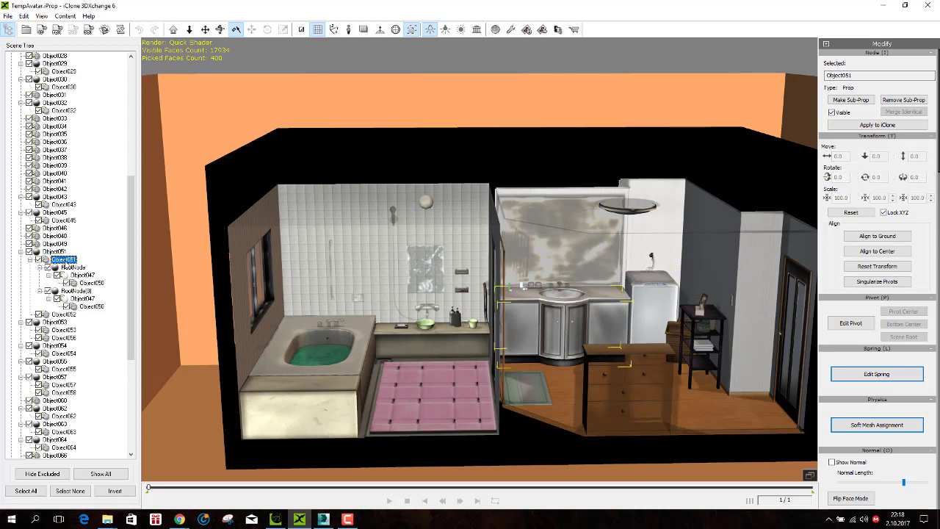
pyautogui.click(72, 267)
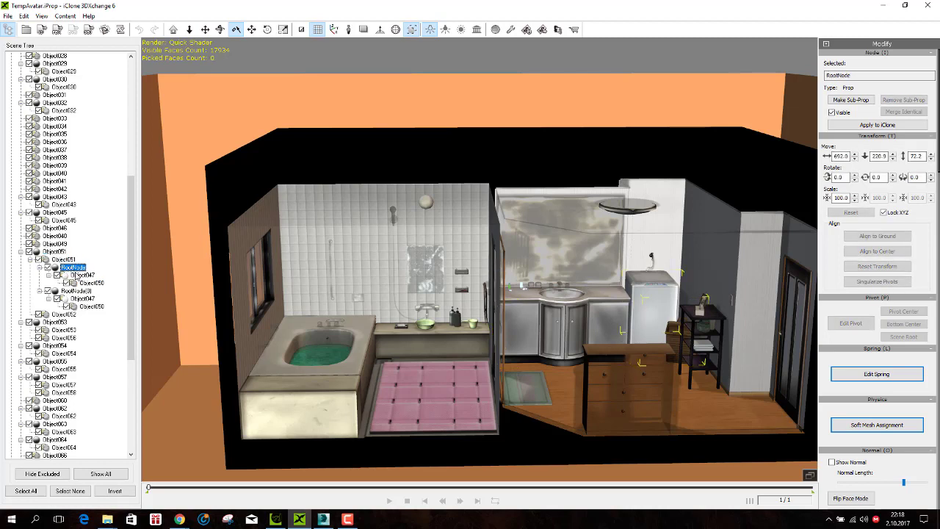
pyautogui.click(79, 276)
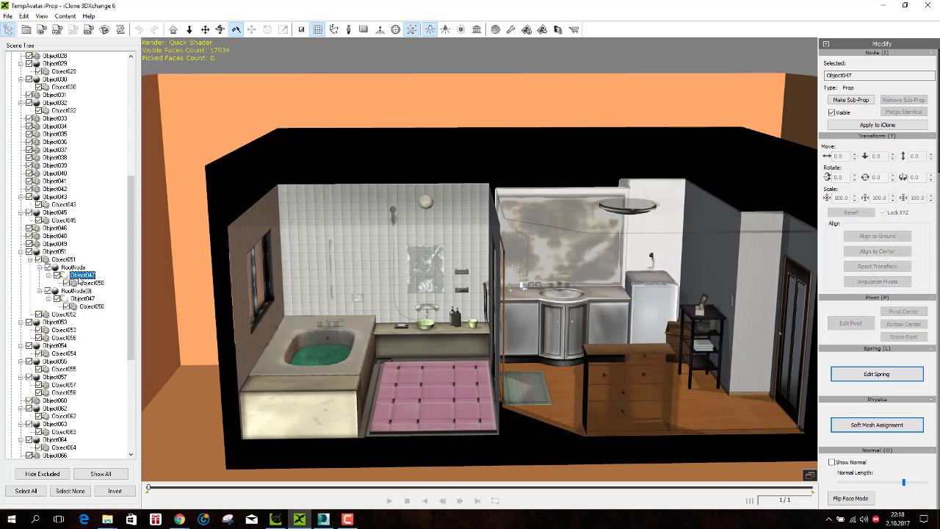
pyautogui.click(84, 283)
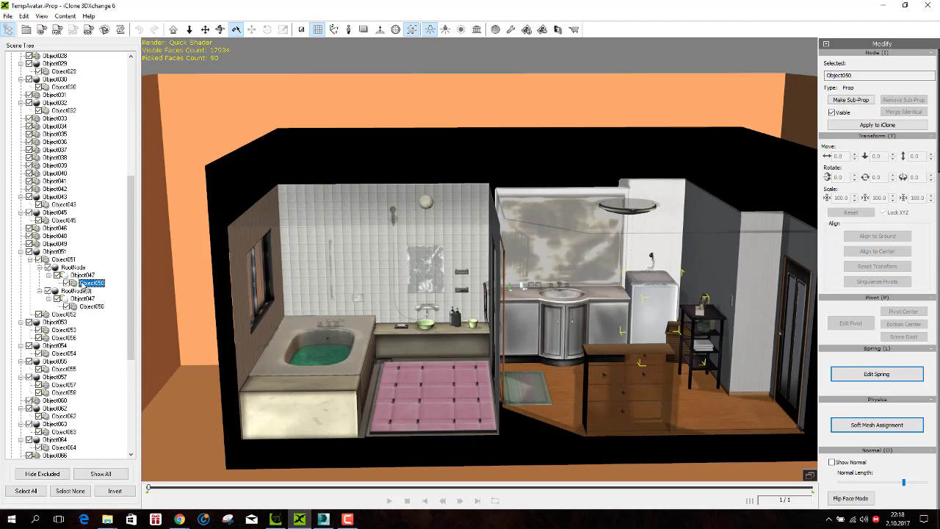
pyautogui.click(75, 291)
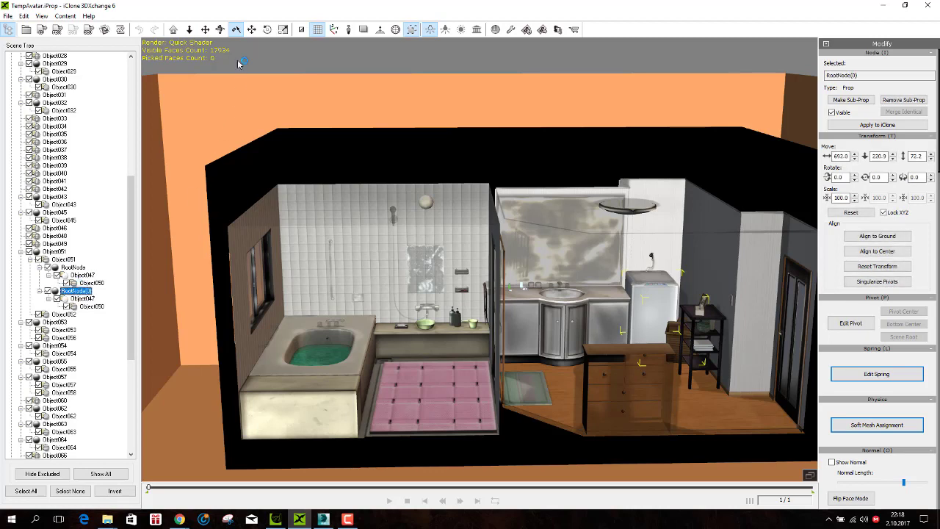
# - Test-move RootNode(0) with the Move tool and undo the move
pyautogui.click(251, 30)
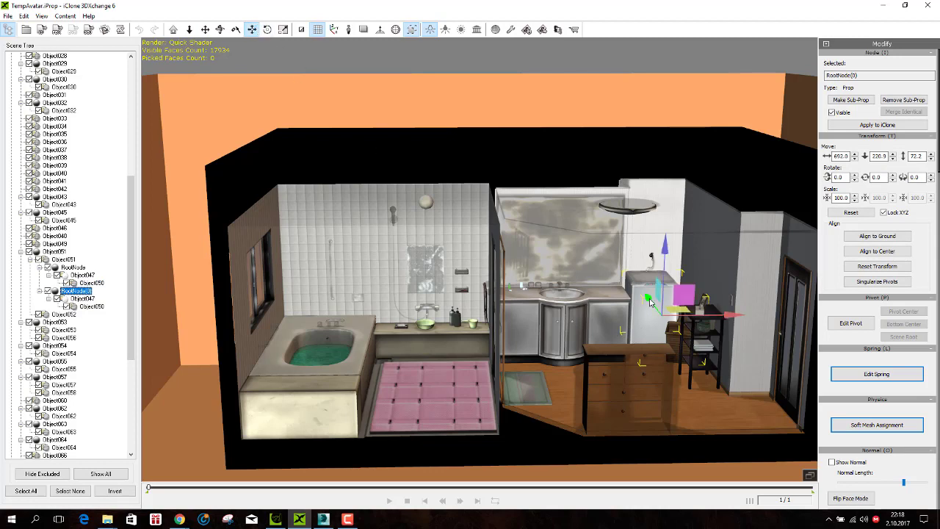
pyautogui.moveTo(650, 302)
pyautogui.mouseDown()
pyautogui.moveTo(650, 312)
pyautogui.moveTo(580, 295)
pyautogui.mouseUp()
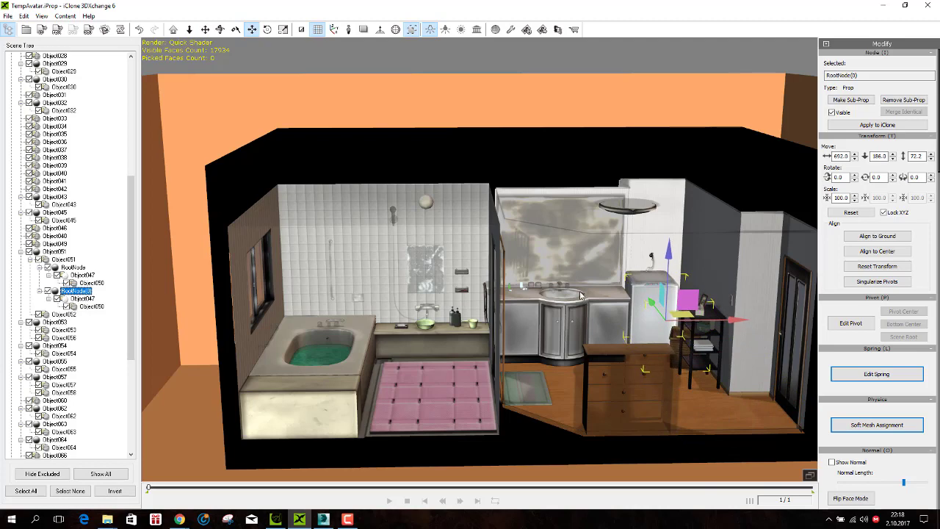
pyautogui.click(140, 30)
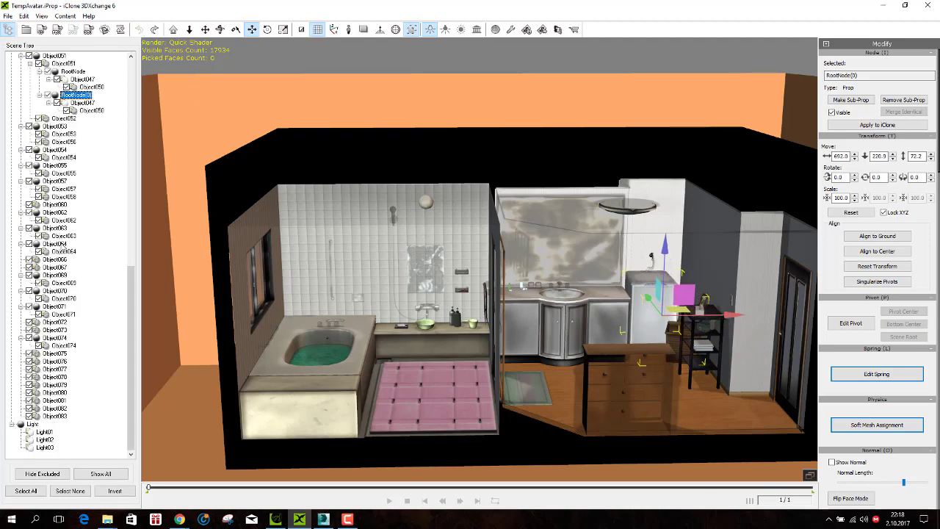
pyautogui.scroll(4, 70, 209)
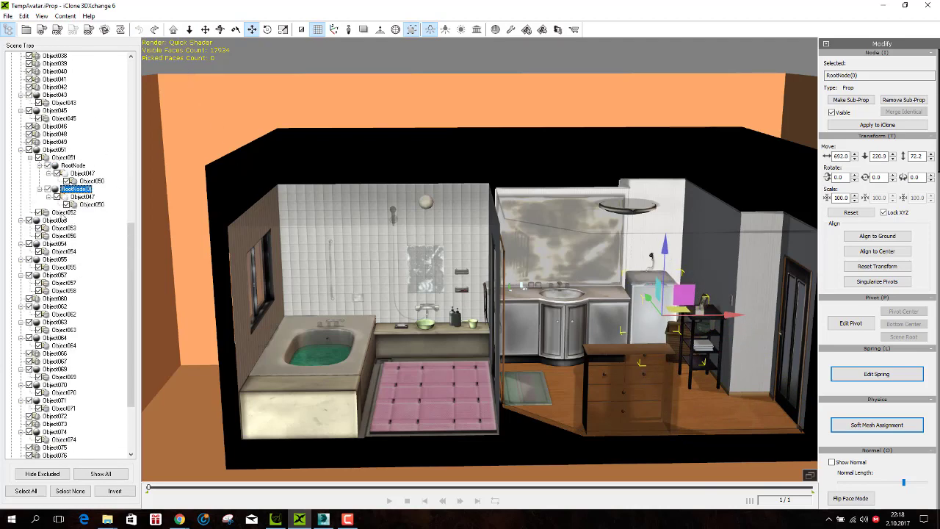
# - Select the washing machine's RootNode via Object052, Object050 and Object047, test-move it, then undo
pyautogui.click(64, 213)
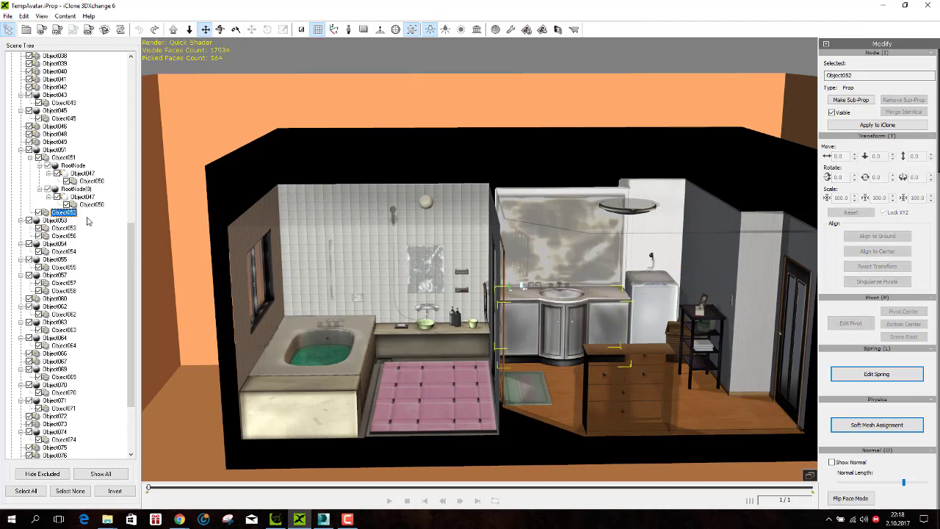
pyautogui.click(237, 36)
pyautogui.click(659, 310)
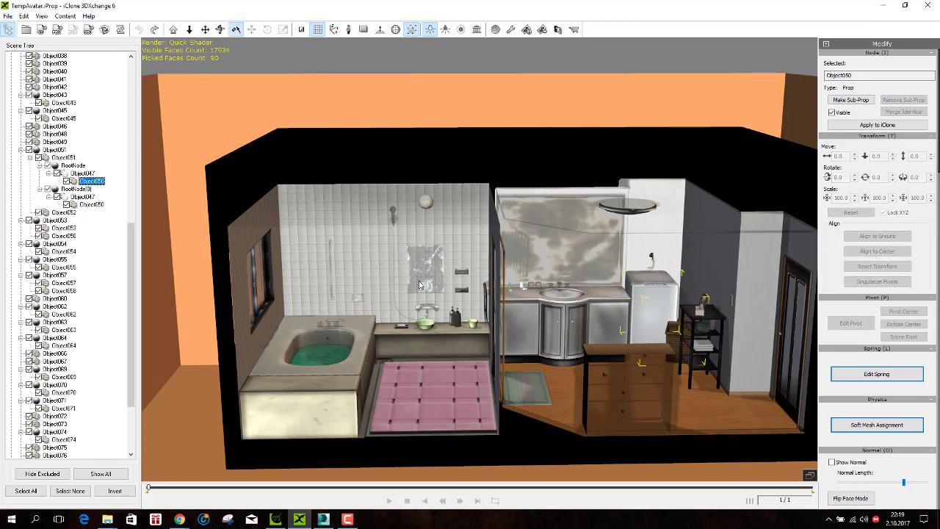
pyautogui.click(81, 174)
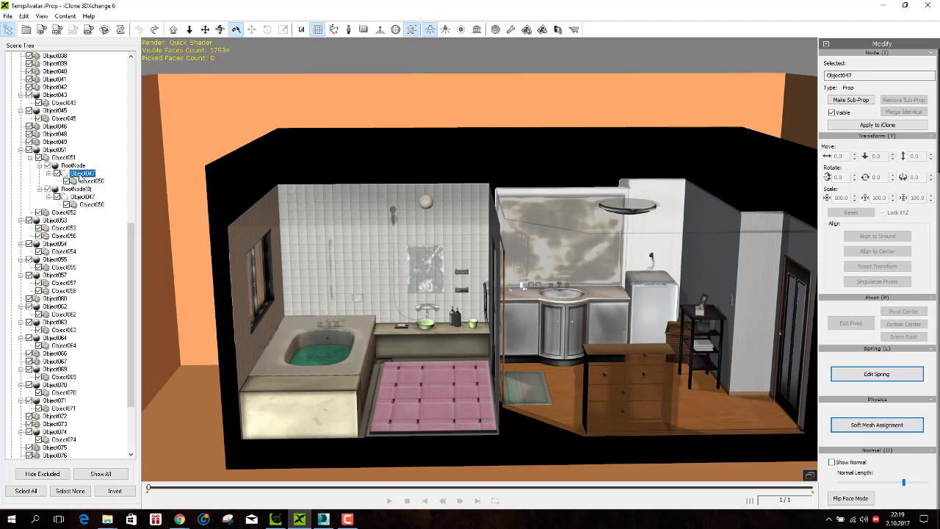
pyautogui.click(72, 165)
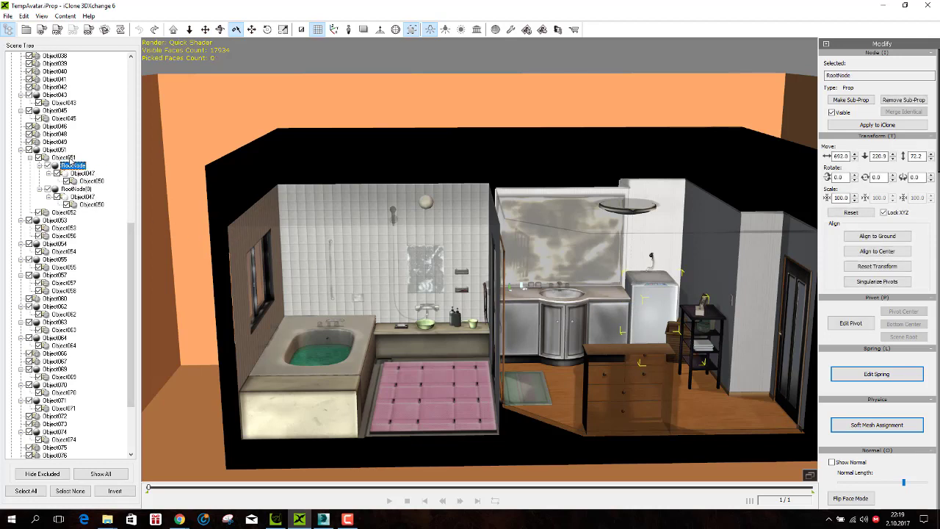
pyautogui.click(251, 29)
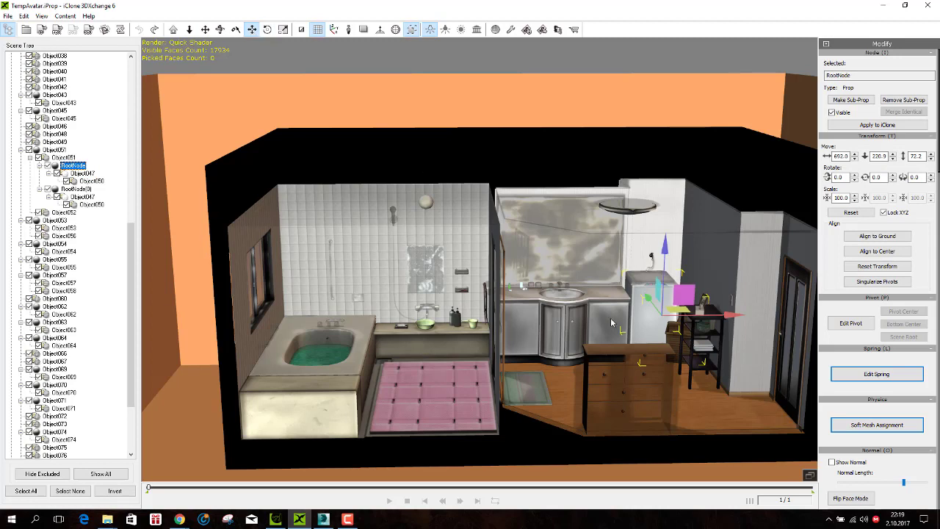
pyautogui.moveTo(651, 301)
pyautogui.mouseDown()
pyautogui.moveTo(664, 317)
pyautogui.moveTo(652, 301)
pyautogui.moveTo(577, 278)
pyautogui.mouseUp()
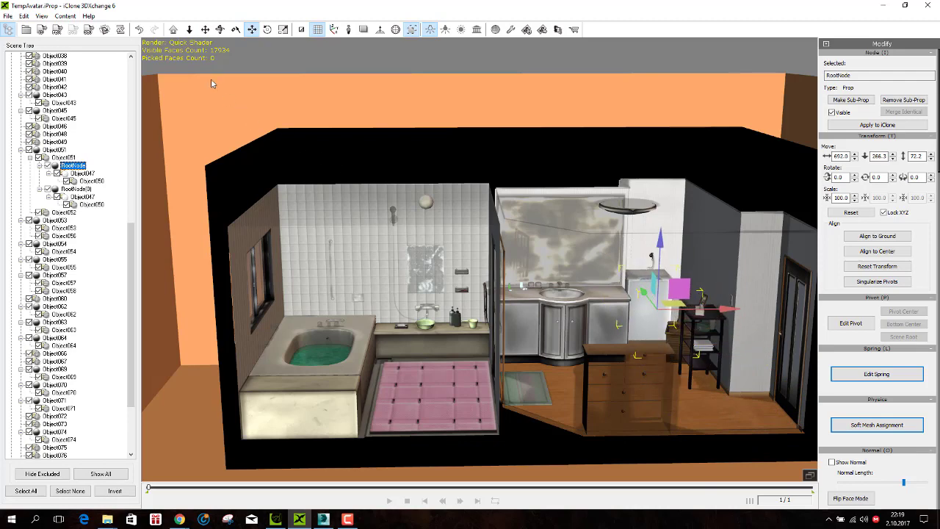
pyautogui.hotkey('ctrl', 'z')
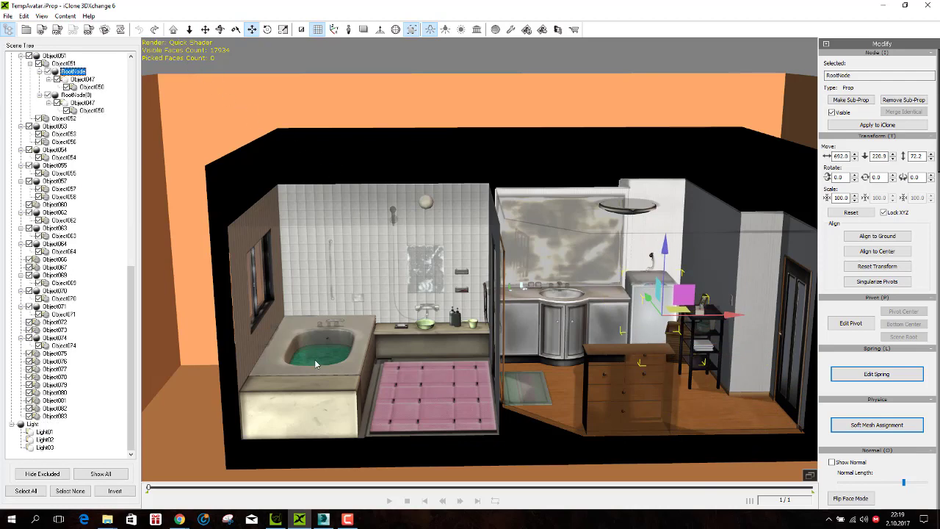
# - Hide the bathtub part Object009 and select the bathtub shell Object008
pyautogui.click(236, 30)
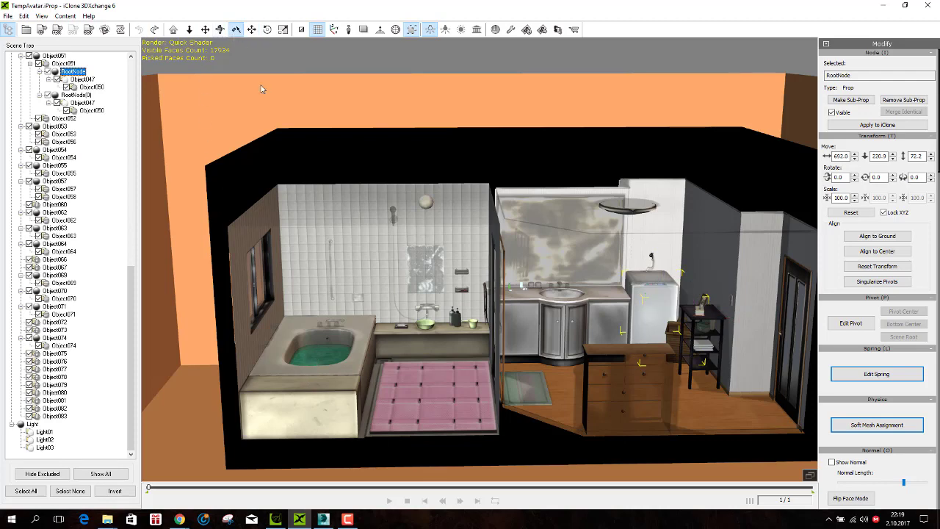
pyautogui.click(326, 361)
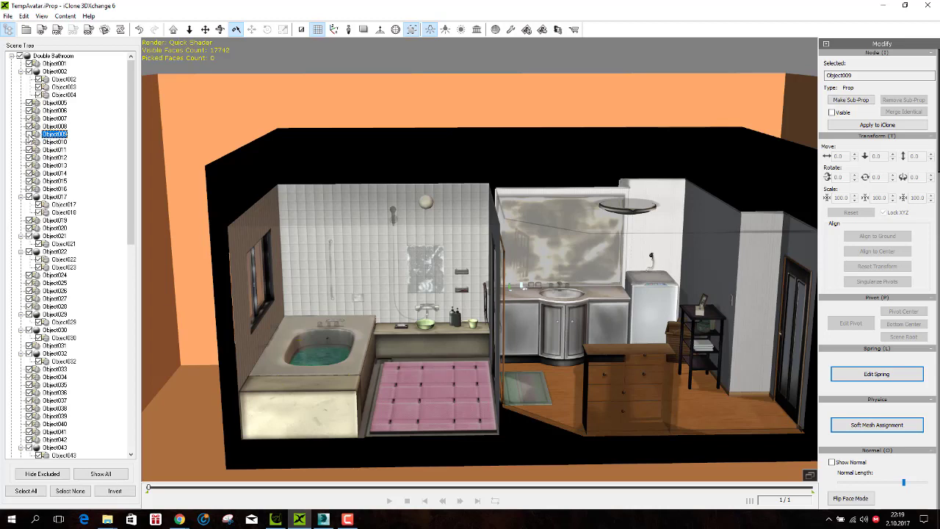
pyautogui.click(29, 134)
pyautogui.click(307, 356)
# - Hide Object008, orbit to a top-down view, and select and hide the bathtub water Object007
pyautogui.click(29, 126)
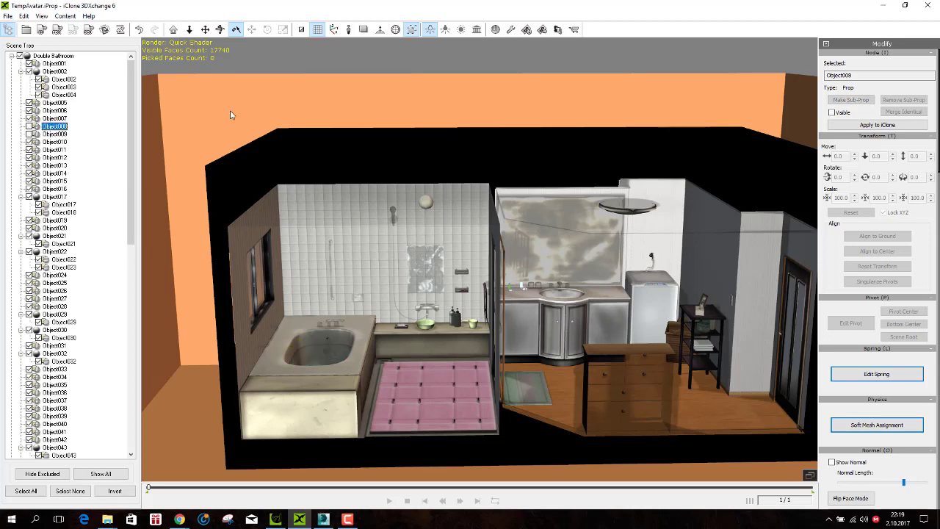
pyautogui.click(220, 30)
pyautogui.moveTo(319, 160); pyautogui.dragTo(202, 79)
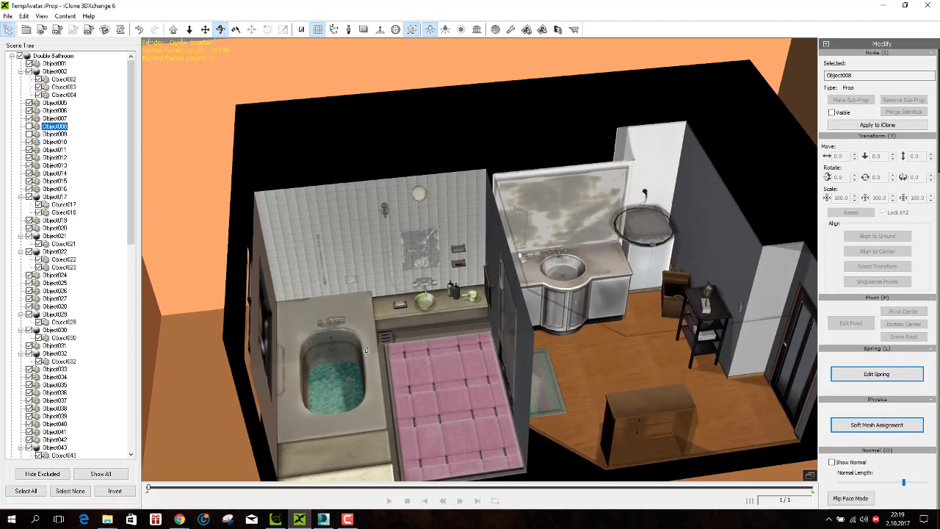
pyautogui.click(235, 31)
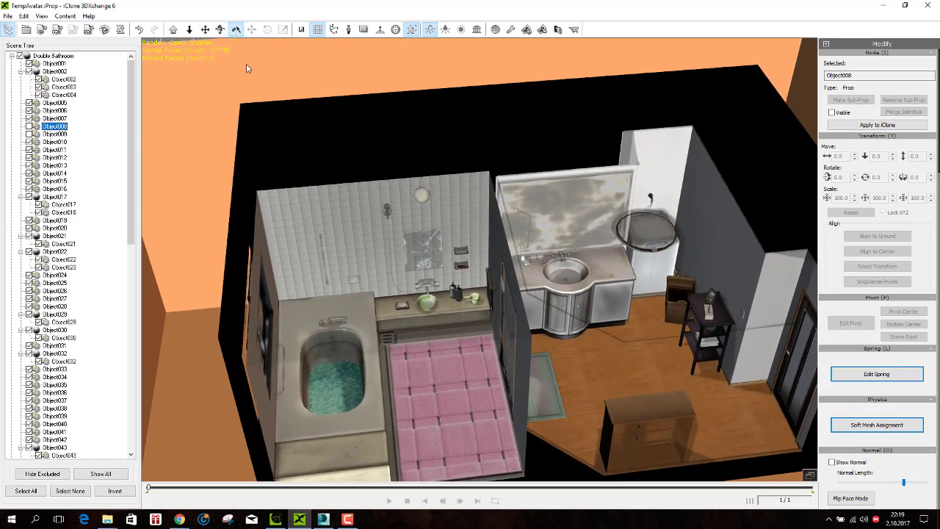
pyautogui.click(338, 379)
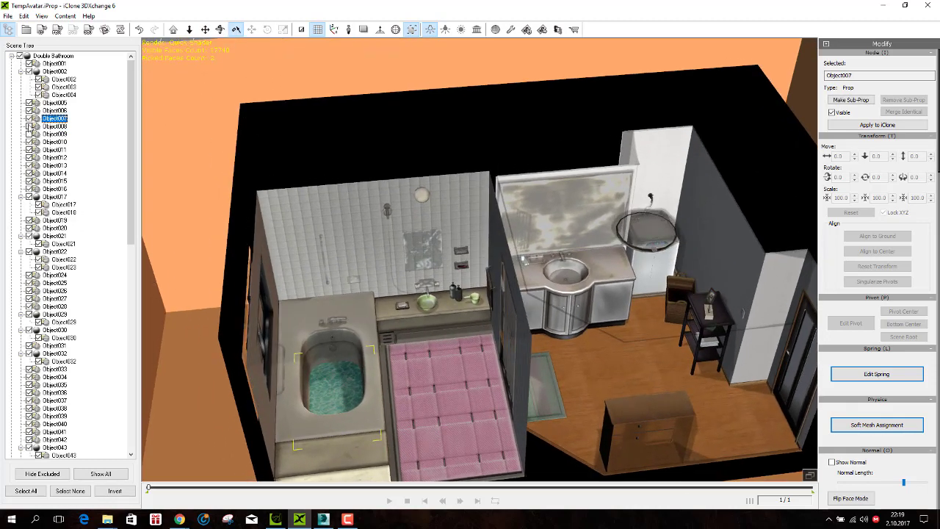
pyautogui.click(29, 119)
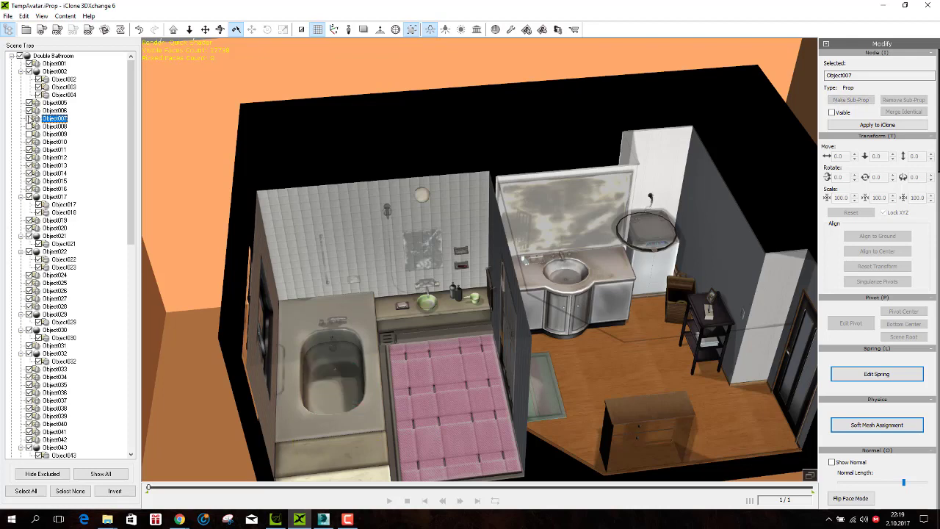
# - Unhide all three bathtub parts and make Object008 and Object009 sub-props of Object007
pyautogui.click(30, 119)
pyautogui.click(30, 134)
pyautogui.click(30, 142)
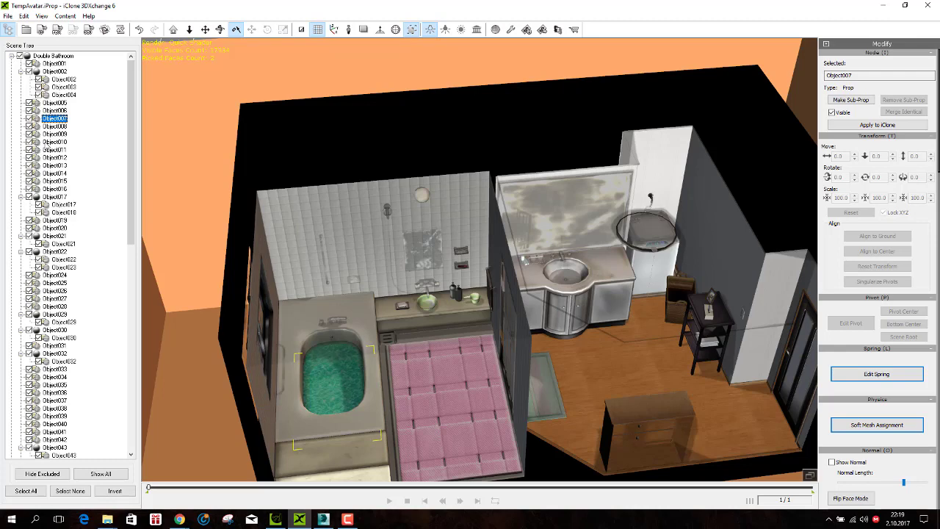
pyautogui.keyDown('ctrl'); pyautogui.click(54, 126); pyautogui.keyUp('ctrl')
pyautogui.keyDown('ctrl'); pyautogui.click(55, 134); pyautogui.keyUp('ctrl')
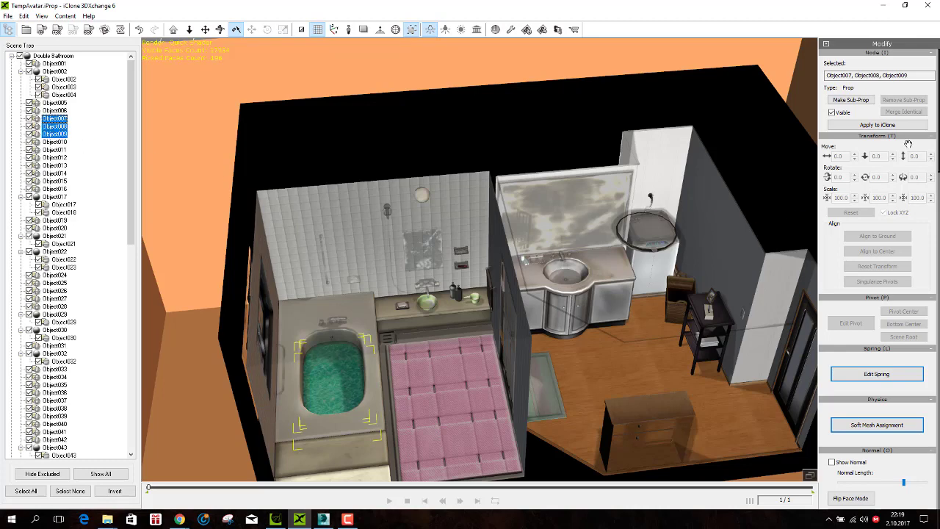
pyautogui.click(850, 100)
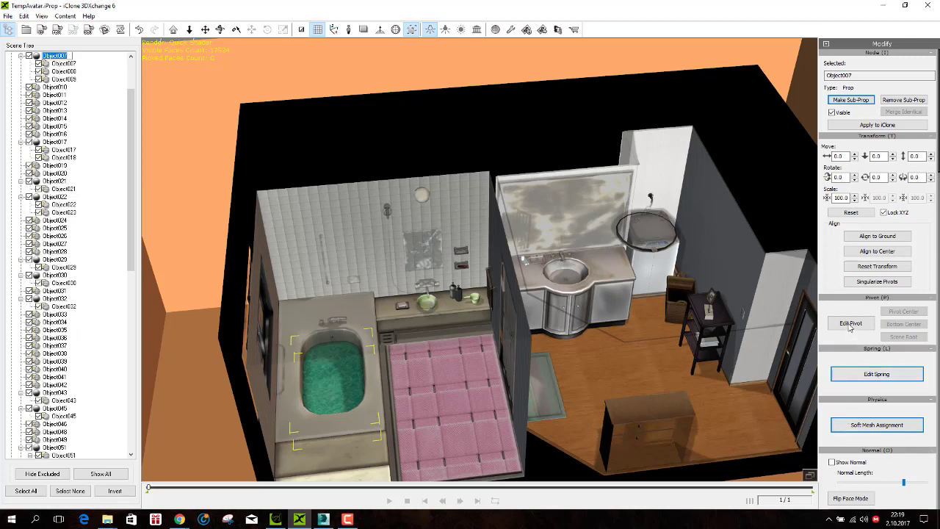
# - Centre Object007's pivot with Edit Pivot > Pivot Center, then bring up the imotion Explorer window
pyautogui.click(851, 323)
pyautogui.click(903, 311)
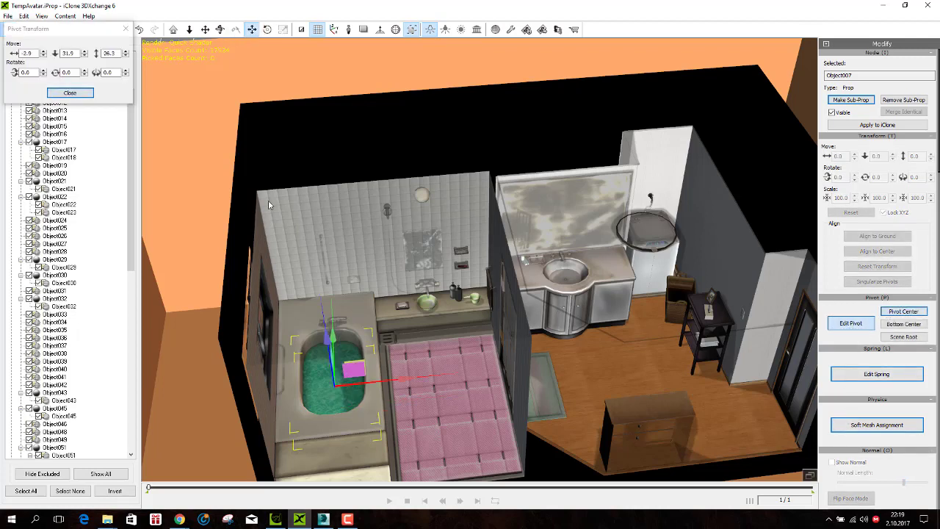
pyautogui.click(56, 94)
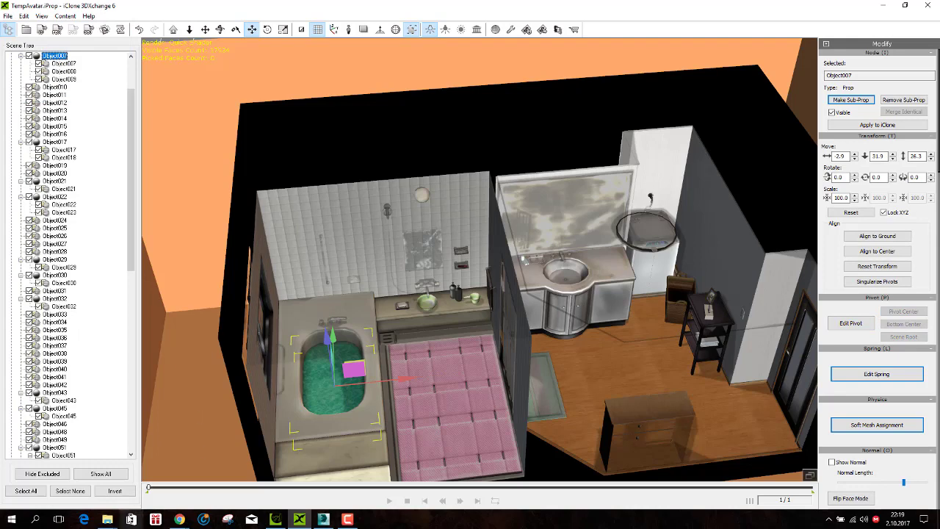
pyautogui.moveTo(107, 520)
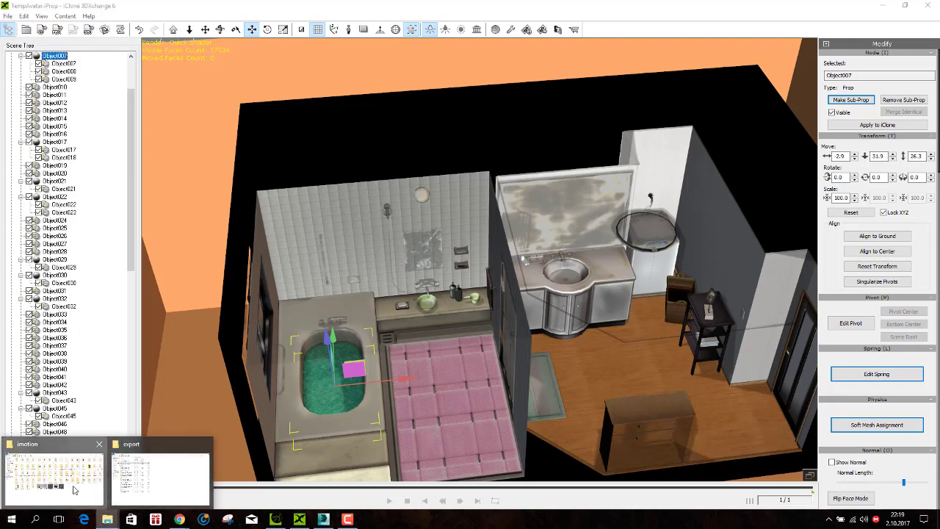
pyautogui.click(86, 492)
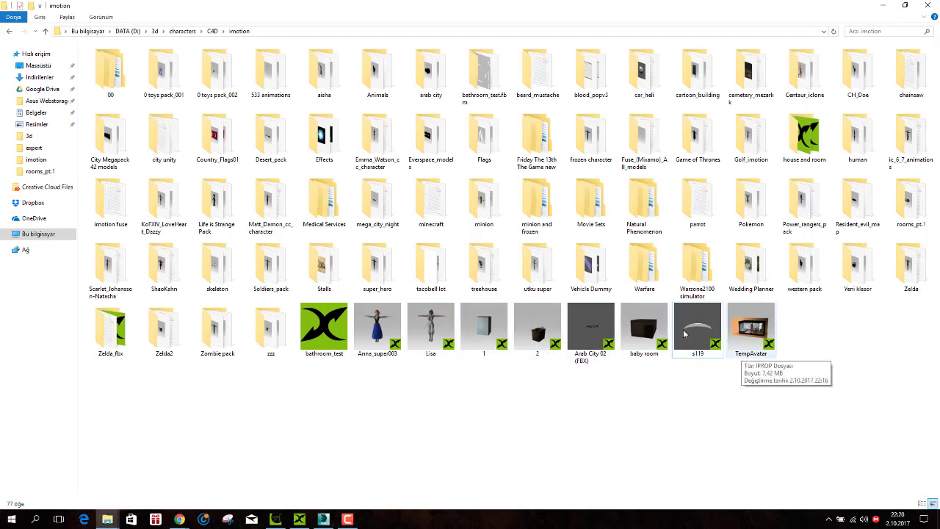
# - Open the rooms_pt.1 folder, dismiss the export prompt from Double Bathroom, and return to Explorer
pyautogui.doubleClick(899, 212)
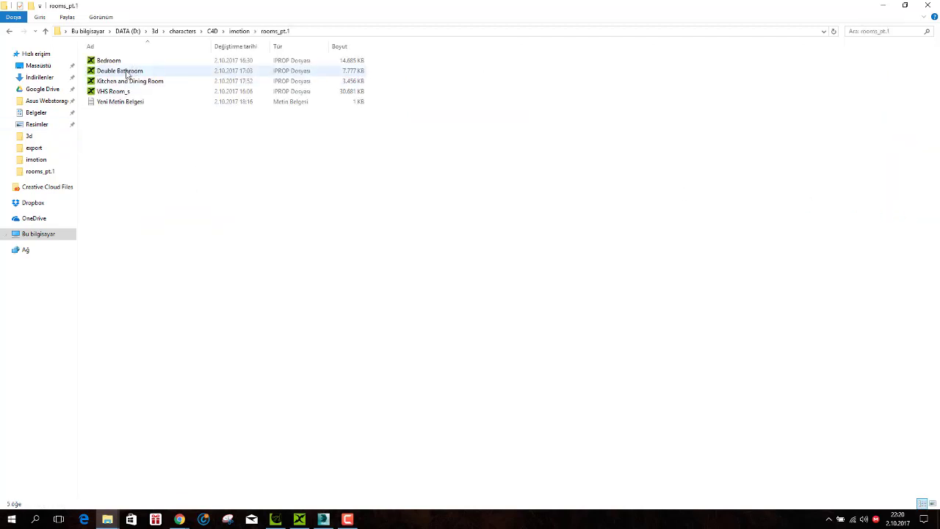
pyautogui.doubleClick(127, 71)
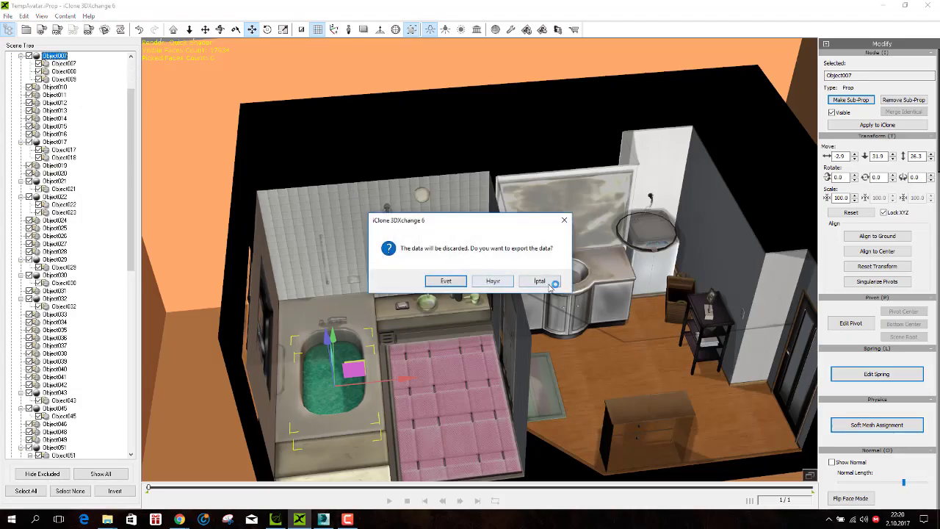
pyautogui.click(539, 281)
pyautogui.moveTo(107, 519)
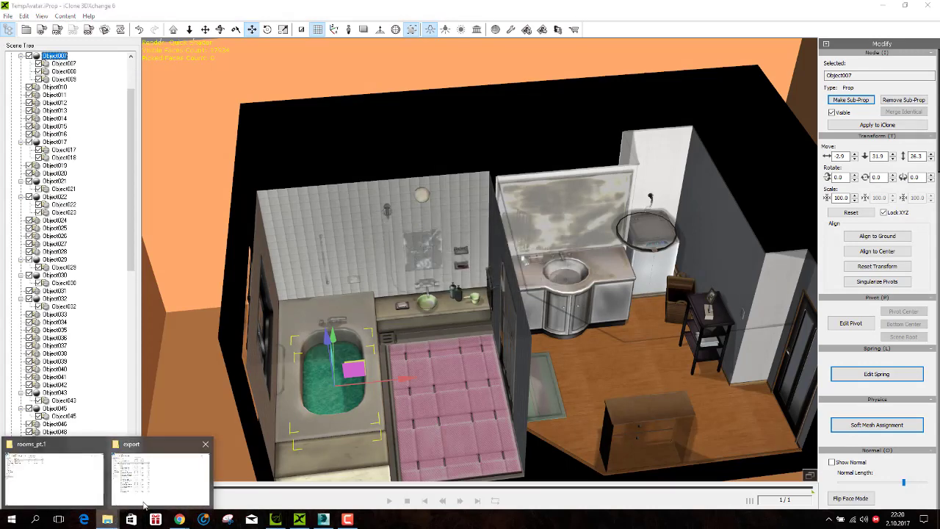
pyautogui.click(70, 482)
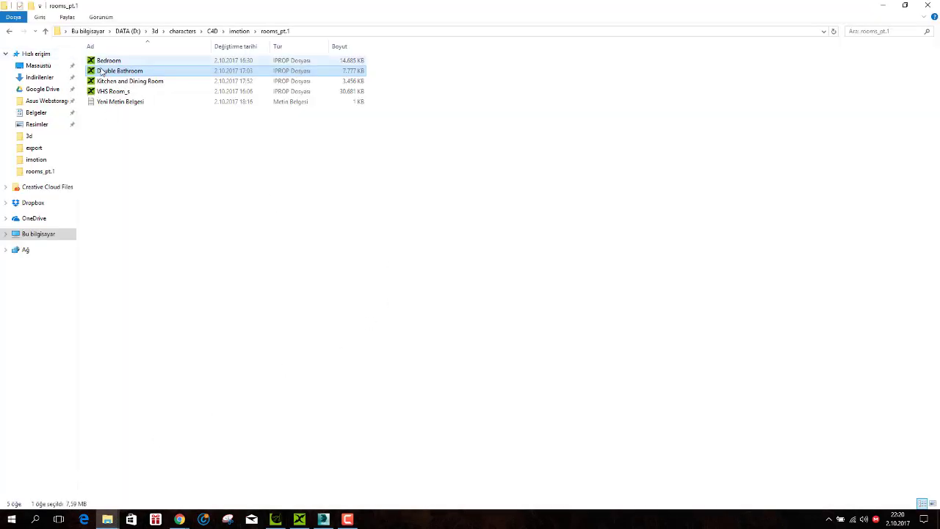
# - Use the edit menu on the Double Bathroom file name, leave it unchanged, and return to 3DXchange
pyautogui.click(108, 73)
pyautogui.rightClick(108, 74)
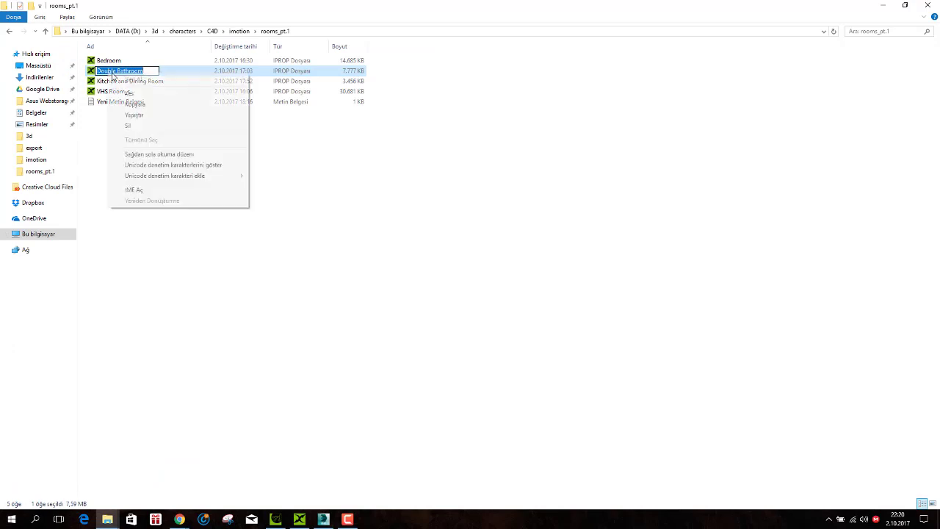
pyautogui.click(139, 110)
pyautogui.click(136, 254)
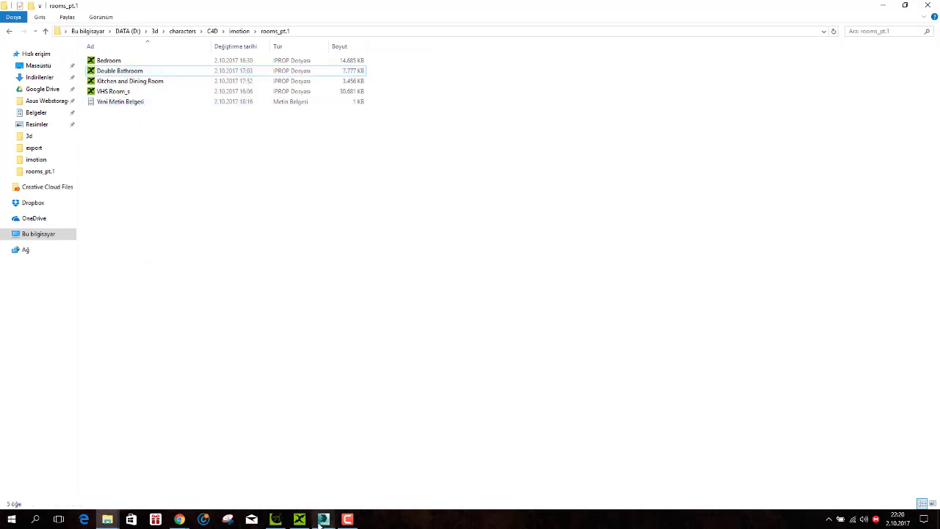
pyautogui.click(299, 519)
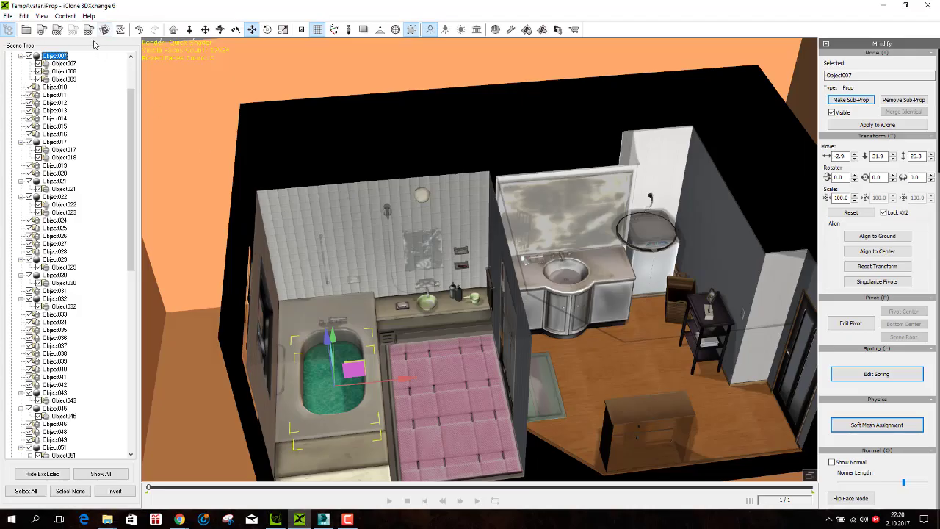
# - Export to iClone with geometry file name 'Double Bathroom' replacing TempAvatar, and acknowledge success
pyautogui.click(42, 30)
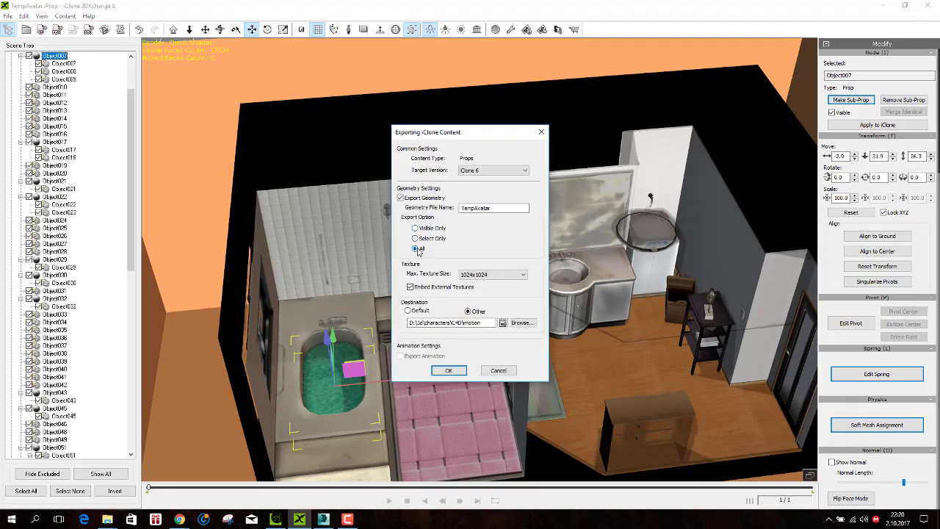
pyautogui.doubleClick(473, 209)
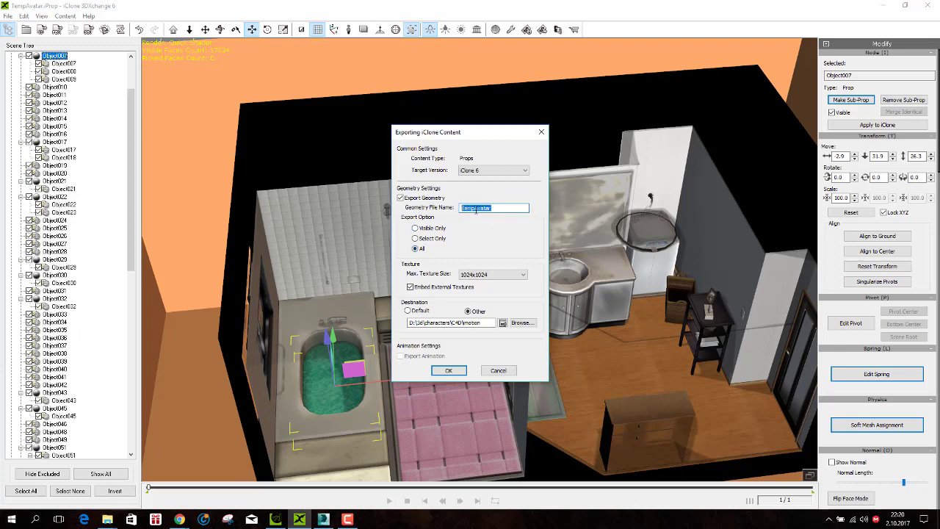
pyautogui.rightClick(476, 209)
pyautogui.click(508, 255)
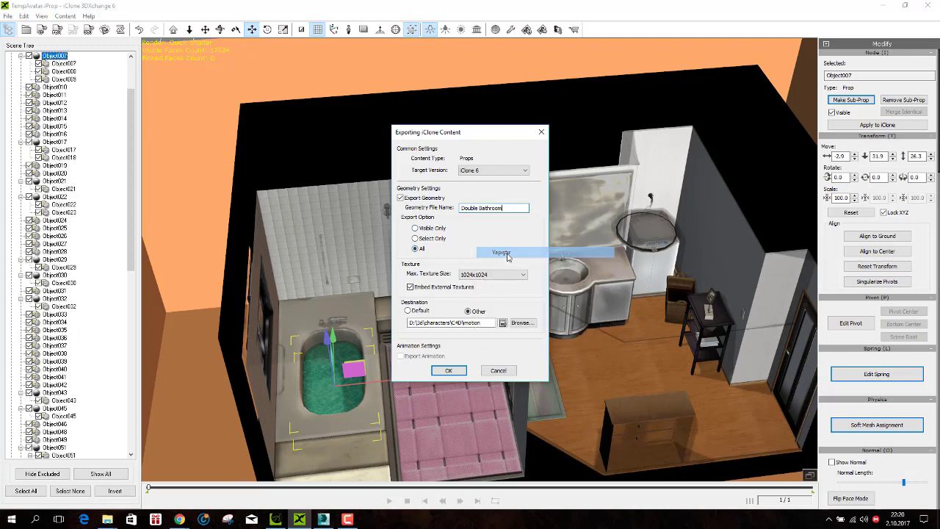
pyautogui.click(448, 370)
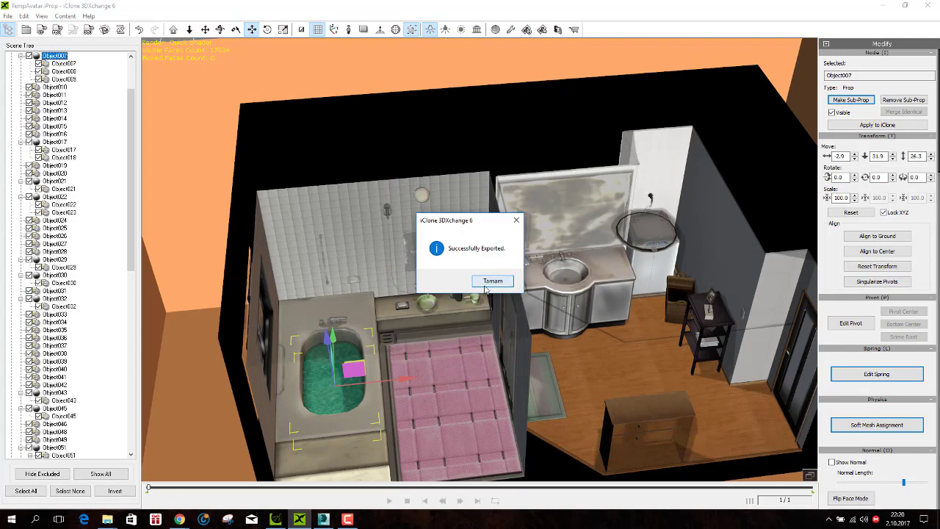
pyautogui.click(488, 285)
# - Start a new iClone project without saving and import Double Bathroom from the imotion folder
pyautogui.click(276, 519)
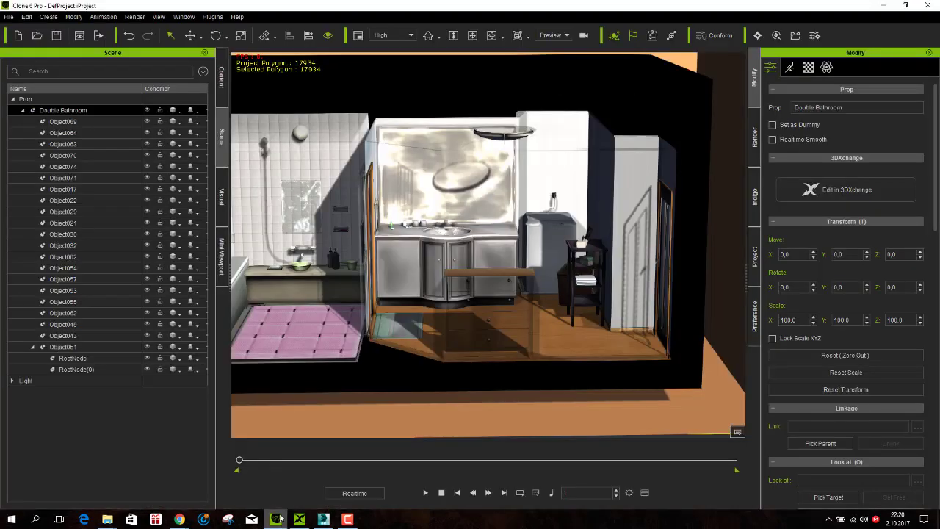
pyautogui.click(18, 35)
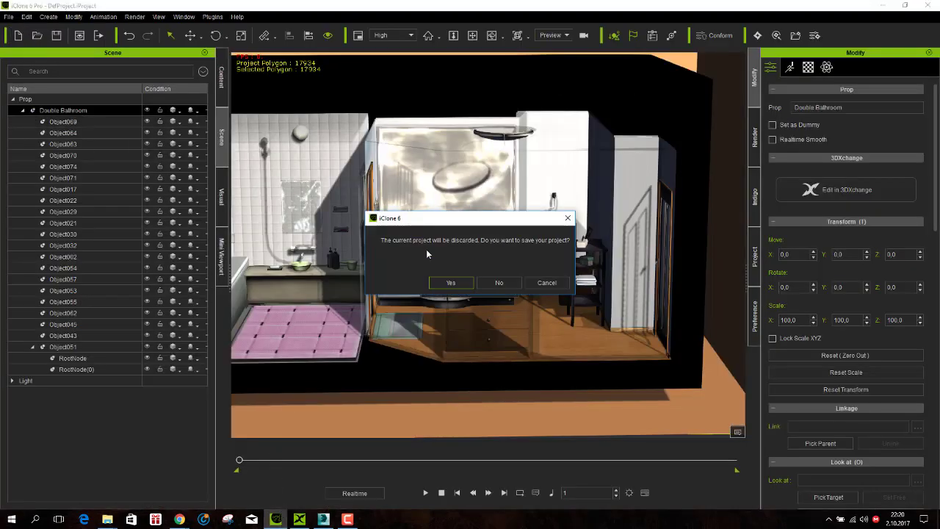
pyautogui.click(497, 283)
pyautogui.click(8, 17)
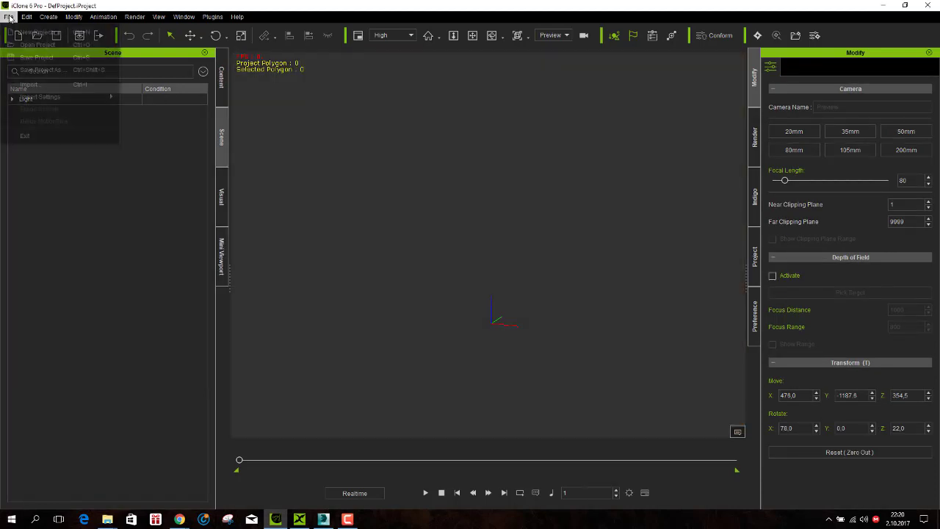
pyautogui.click(45, 85)
pyautogui.scroll(-5, 412, 272)
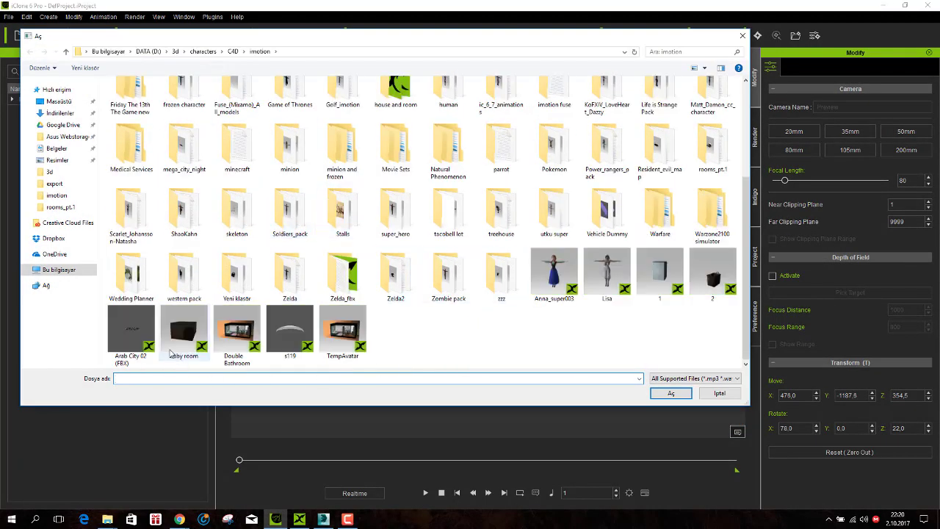
pyautogui.doubleClick(236, 330)
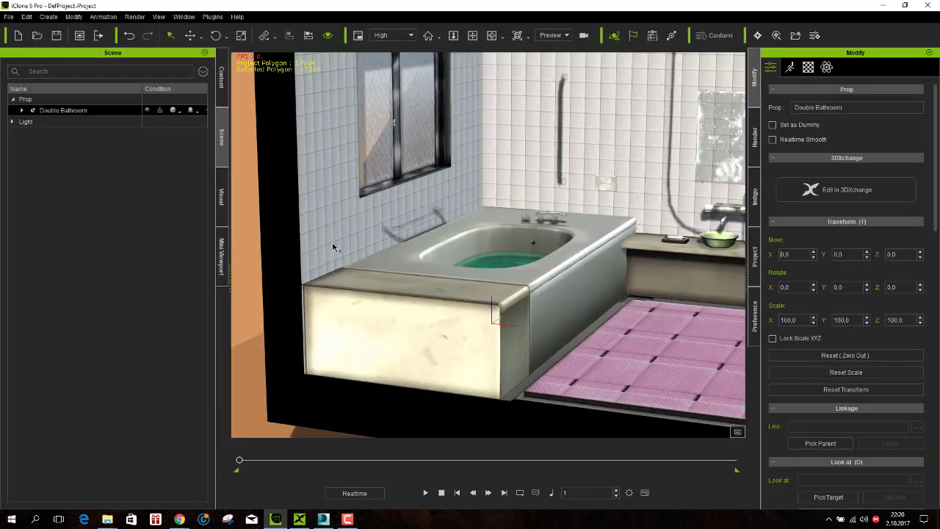
# - Drag the pink bath mat (Object021) along X, then undo so it returns to X 215
pyautogui.scroll(-1, 366, 239)
pyautogui.scroll(-1, 365, 239)
pyautogui.scroll(-1, 366, 238)
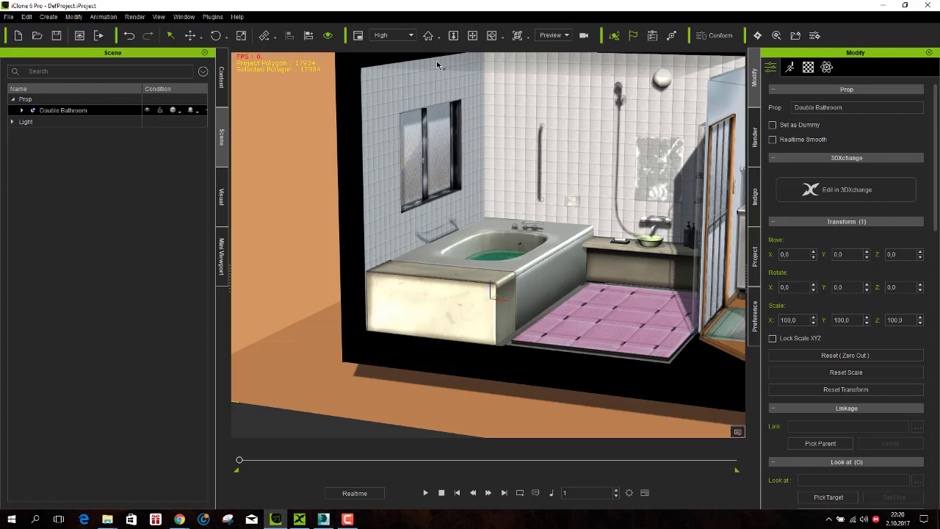
pyautogui.click(473, 35)
pyautogui.moveTo(544, 172)
pyautogui.mouseDown()
pyautogui.moveTo(366, 221)
pyautogui.moveTo(405, 216)
pyautogui.mouseUp()
pyautogui.moveTo(411, 150); pyautogui.dragTo(402, 145)
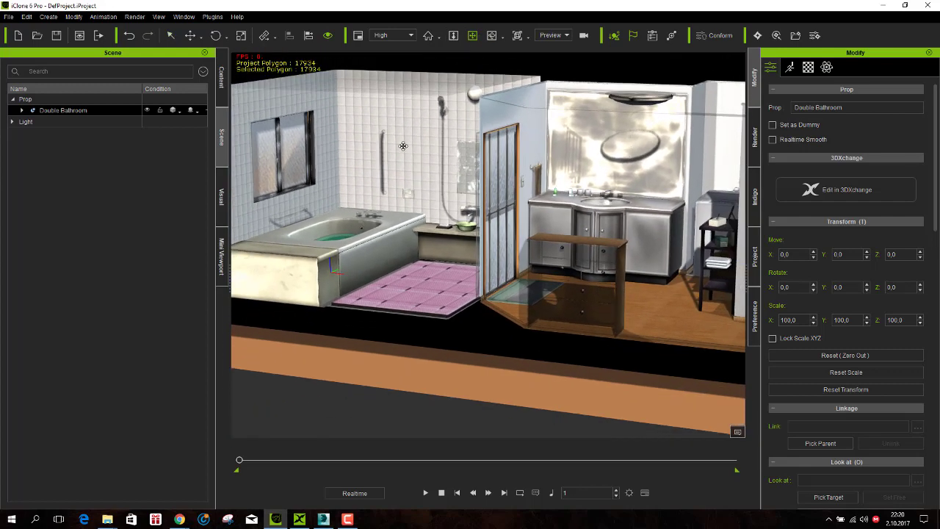
pyautogui.click(171, 35)
pyautogui.click(438, 311)
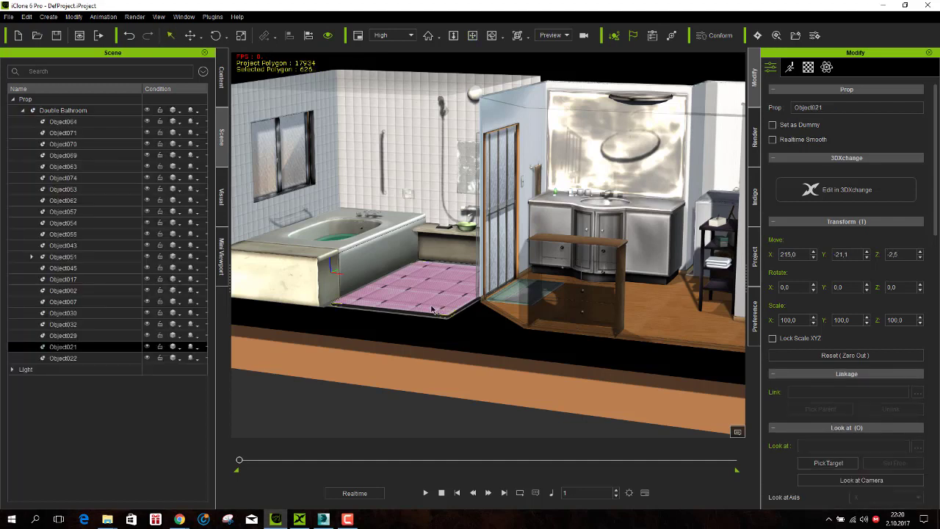
pyautogui.click(194, 40)
pyautogui.moveTo(484, 293); pyautogui.dragTo(379, 265)
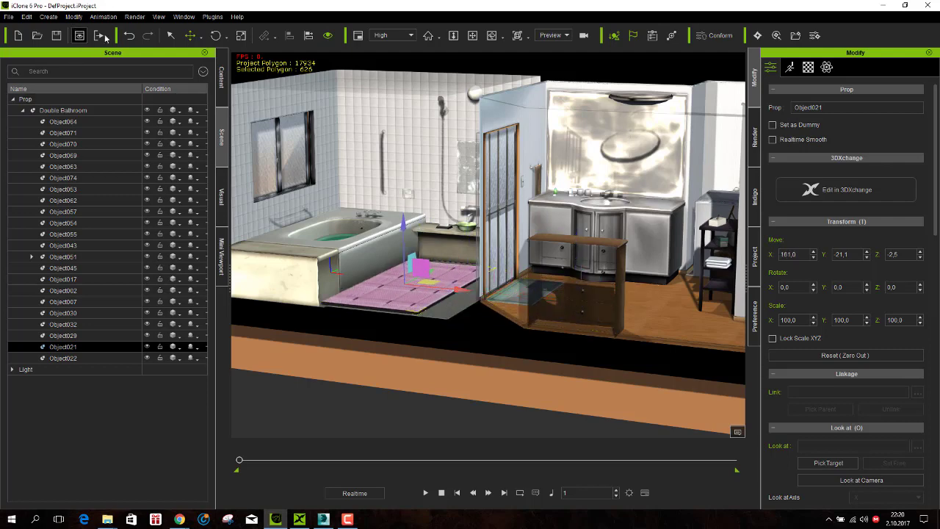
pyautogui.click(129, 35)
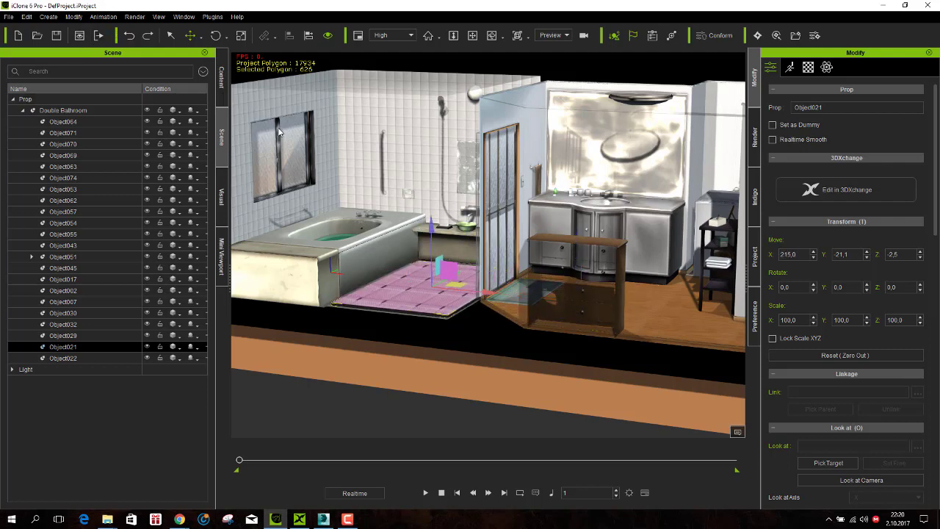
# - From a higher view, select bathtub part Object007, then the RootNode under Object051
pyautogui.click(492, 35)
pyautogui.moveTo(397, 182); pyautogui.dragTo(498, 434)
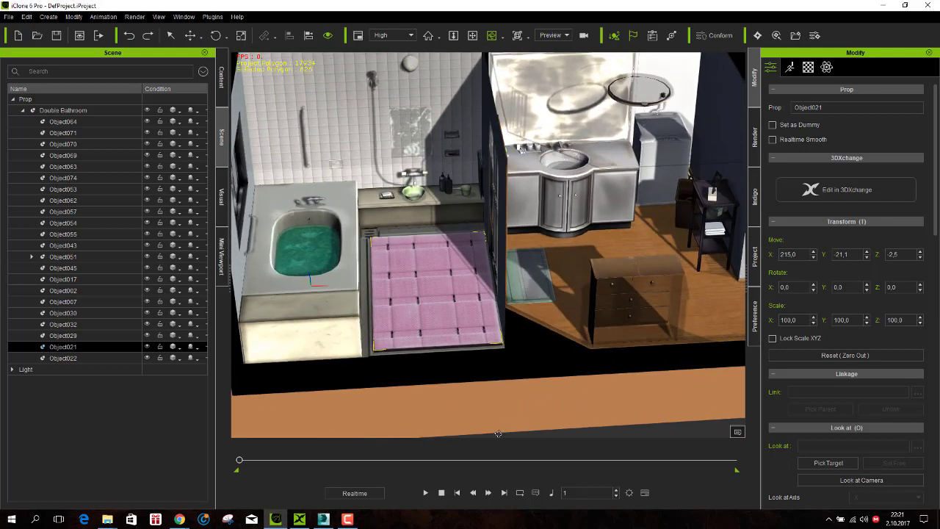
pyautogui.click(170, 35)
pyautogui.click(307, 255)
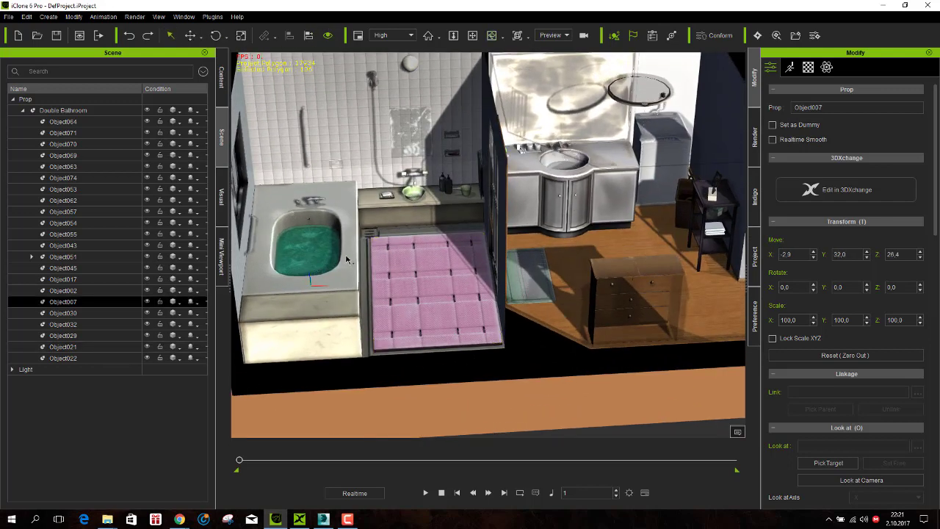
pyautogui.click(667, 152)
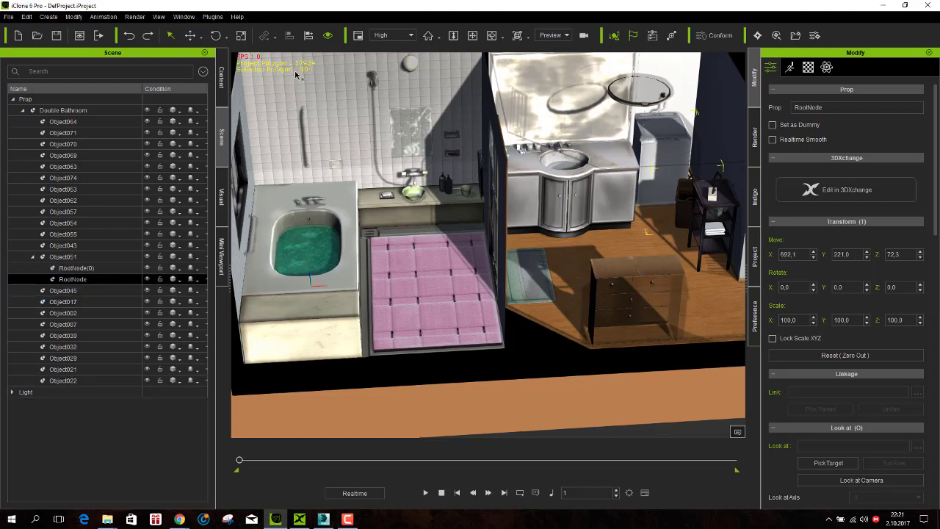
# - Slide washing machines RootNode and RootNode(0) individually, undoing RootNode(0) back beside the vanity
pyautogui.click(189, 38)
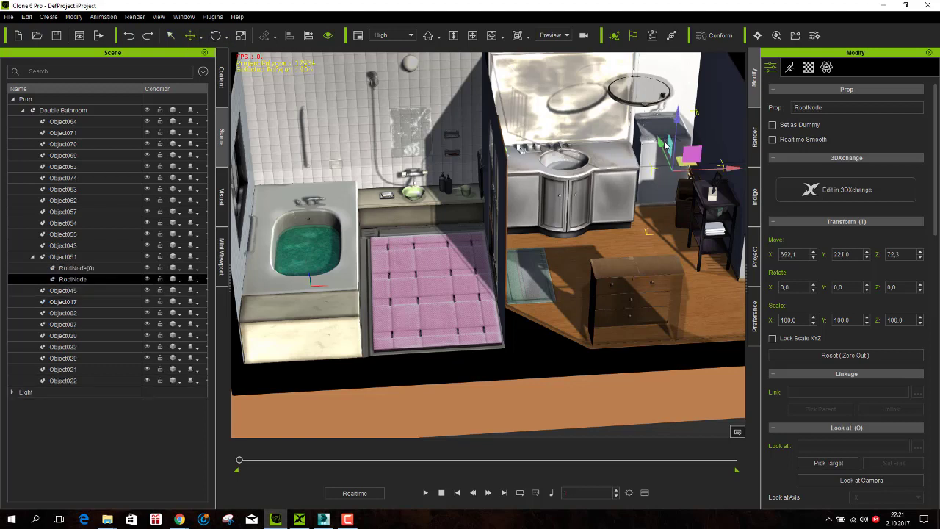
pyautogui.moveTo(662, 142)
pyautogui.mouseDown()
pyautogui.moveTo(688, 218)
pyautogui.moveTo(642, 156)
pyautogui.mouseUp()
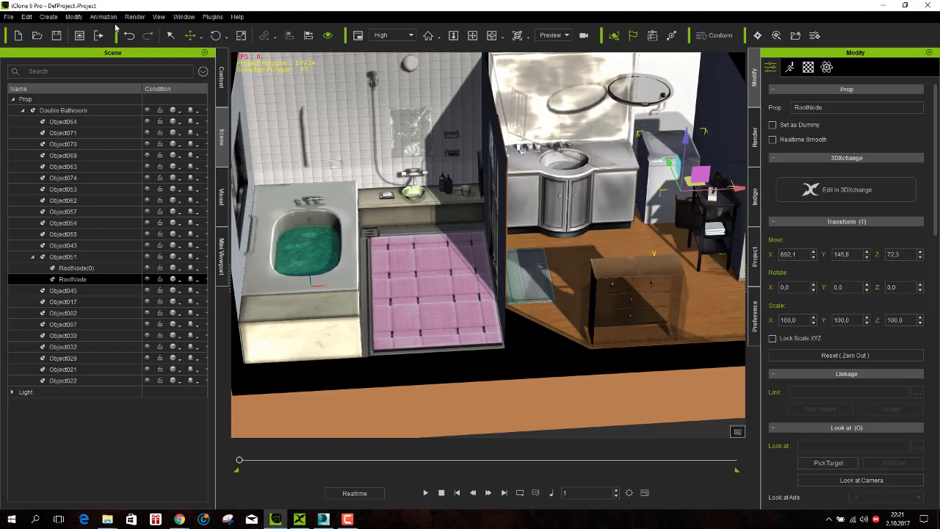
pyautogui.click(171, 35)
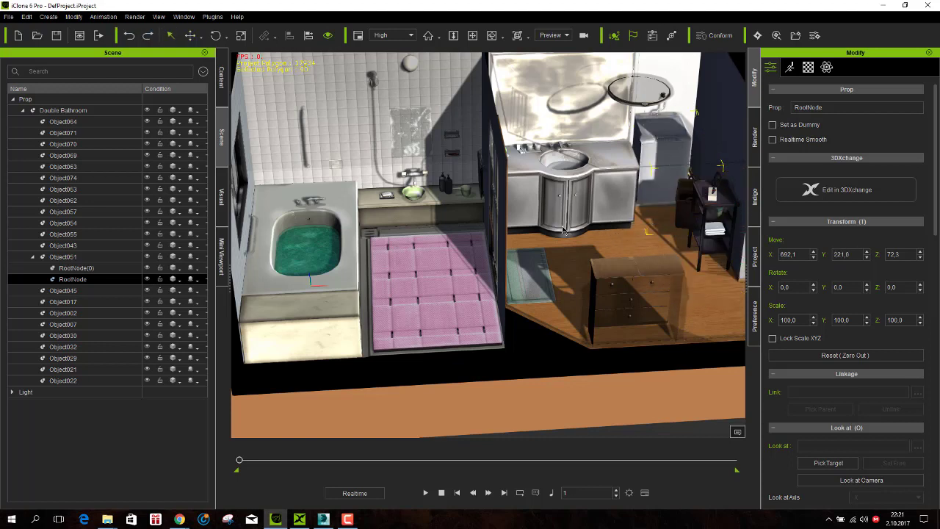
pyautogui.click(680, 212)
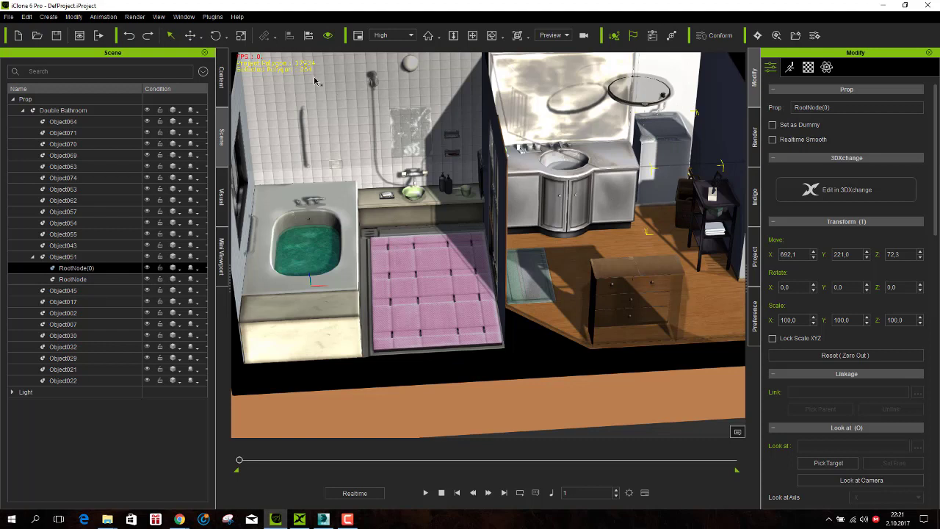
pyautogui.click(189, 36)
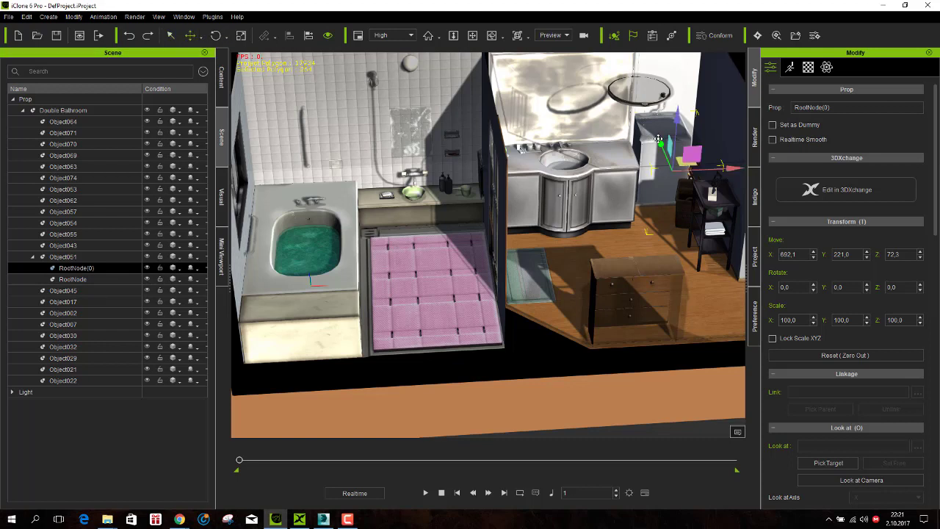
pyautogui.moveTo(661, 142)
pyautogui.mouseDown()
pyautogui.moveTo(656, 171)
pyautogui.moveTo(601, 153)
pyautogui.mouseUp()
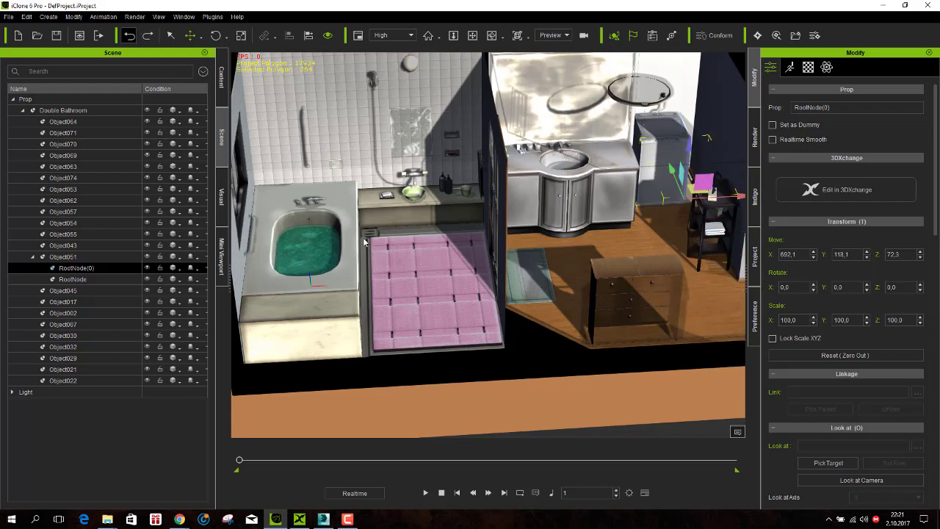
pyautogui.hotkey('ctrl', 'z')
pyautogui.scroll(5, 313, 275)
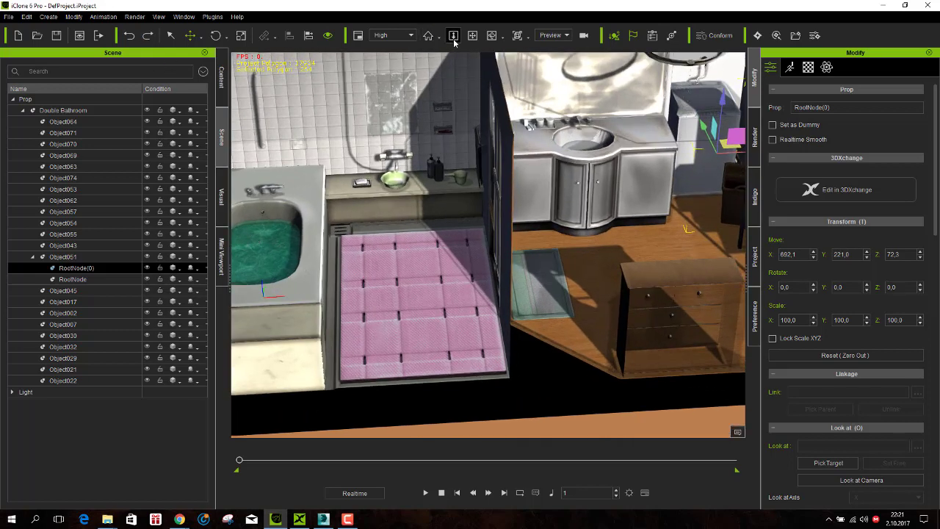
# - Zoom to the tub and hide then show Object007's water twice, leaving it visible
pyautogui.click(473, 38)
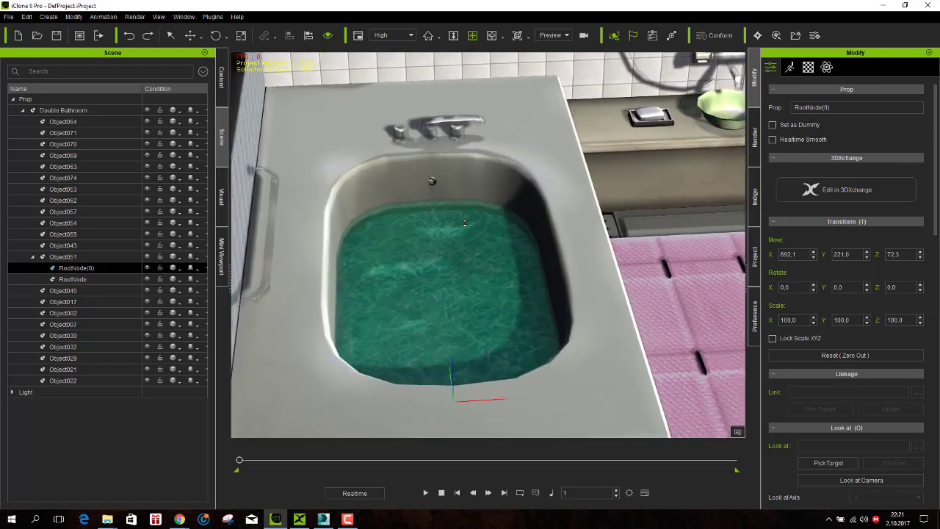
pyautogui.click(171, 35)
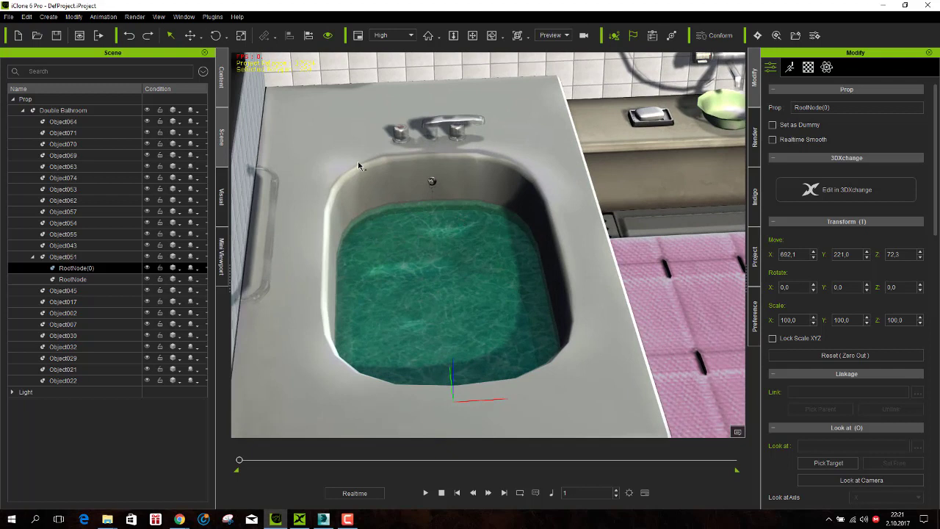
pyautogui.click(433, 301)
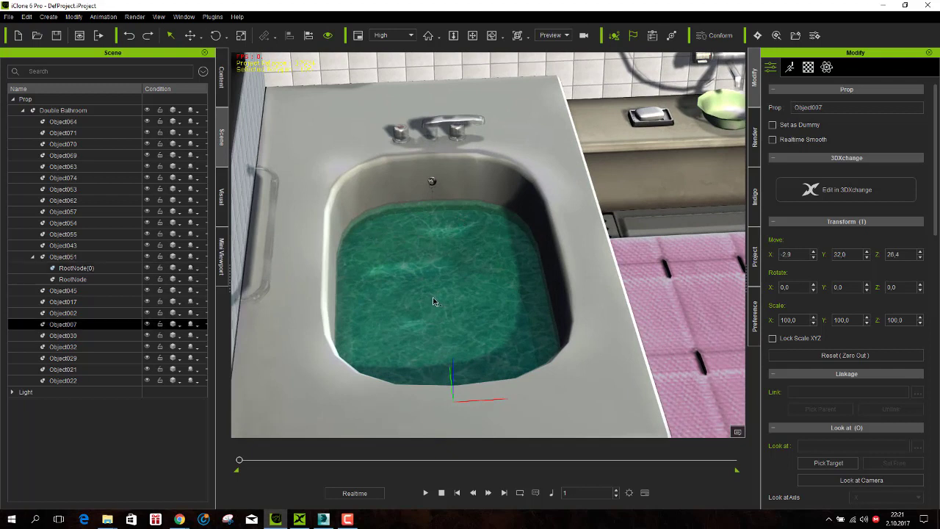
pyautogui.click(146, 325)
pyautogui.click(147, 325)
pyautogui.click(147, 326)
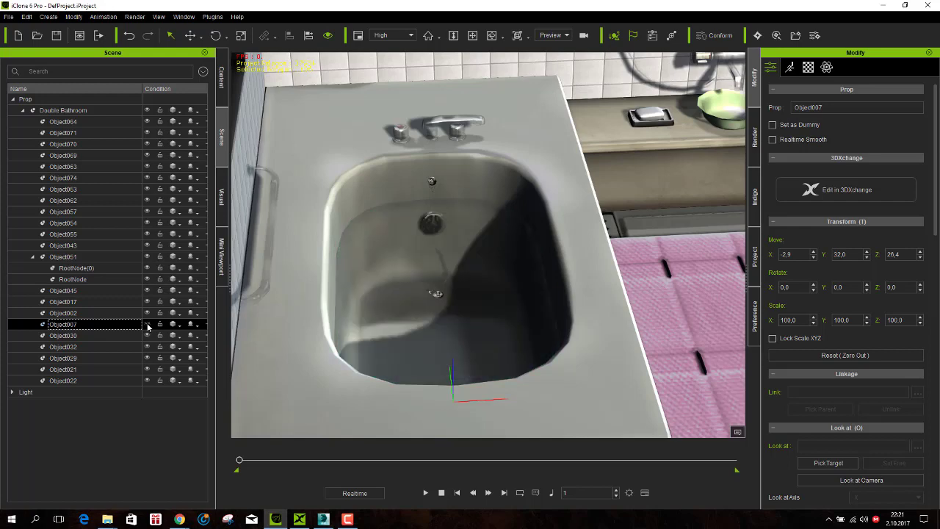
pyautogui.click(147, 325)
# - Zoom out and orbit to a higher, more frontal view of the bathroom
pyautogui.scroll(-3, 409, 311)
pyautogui.scroll(-3, 409, 323)
pyautogui.scroll(-3, 410, 332)
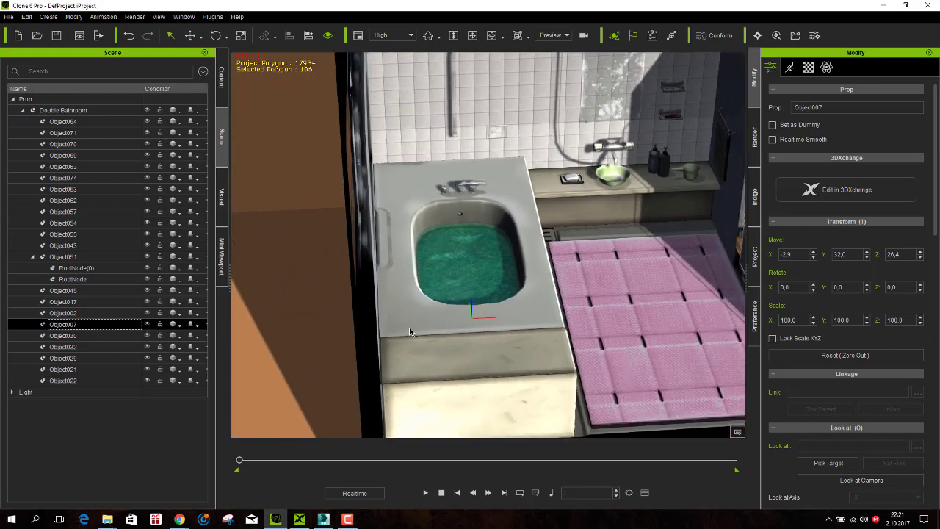
pyautogui.scroll(-3, 409, 332)
pyautogui.scroll(-3, 441, 334)
pyautogui.scroll(-3, 477, 338)
pyautogui.scroll(-3, 520, 342)
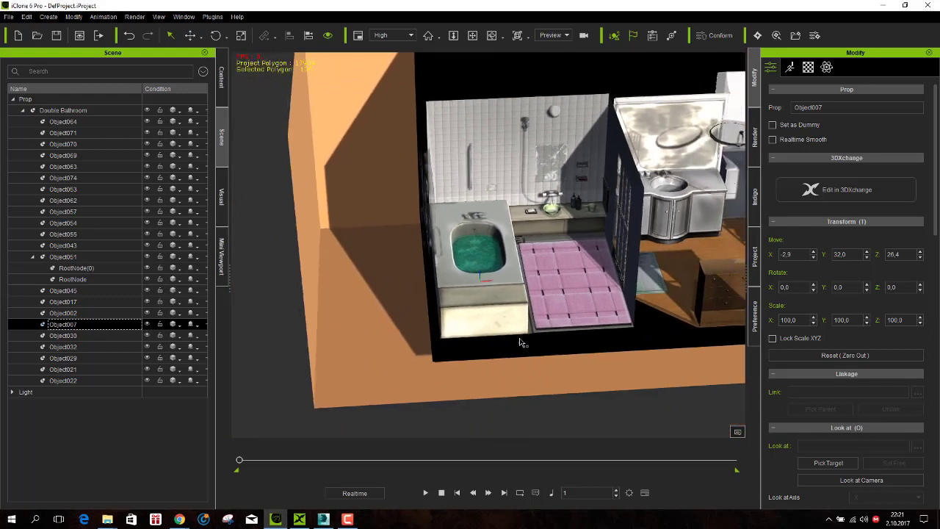
pyautogui.moveTo(519, 342); pyautogui.dragTo(433, 118, button='right')
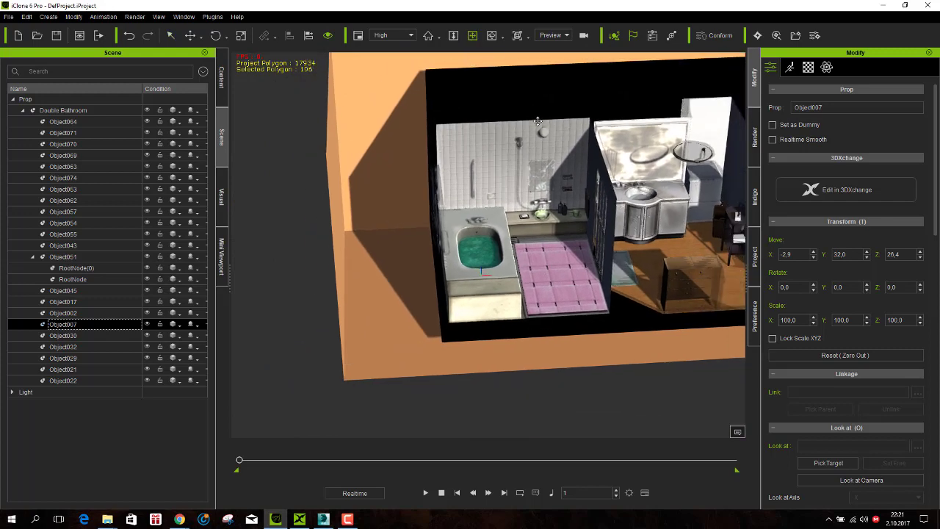
pyautogui.moveTo(538, 121); pyautogui.dragTo(448, 257, button='right')
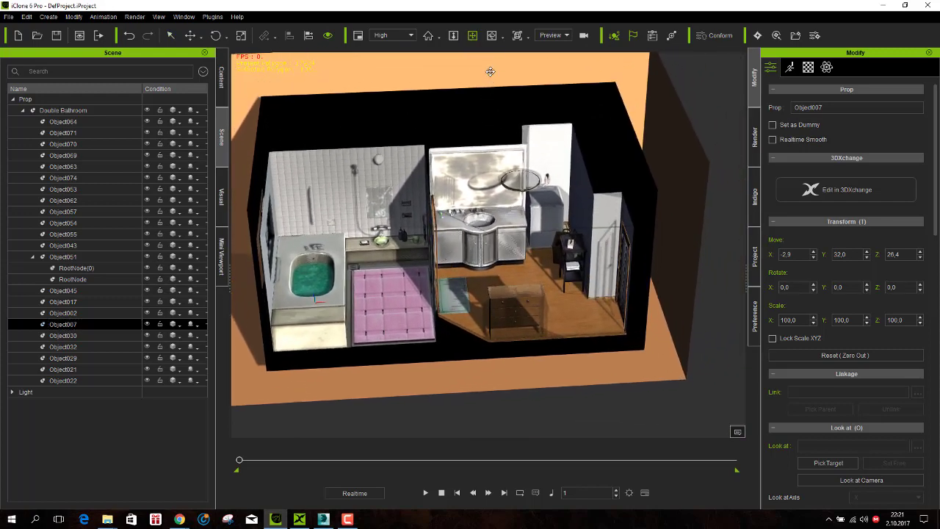